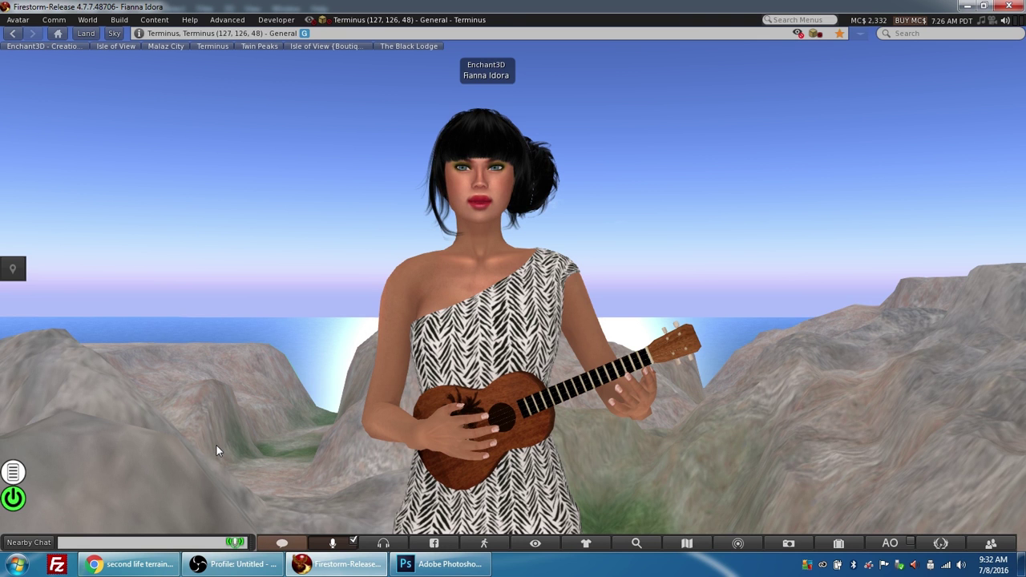
- Open the 'Default Private Region RAW Files - Second Life Wiki' result from Chrome's search results
left_click(130, 563)
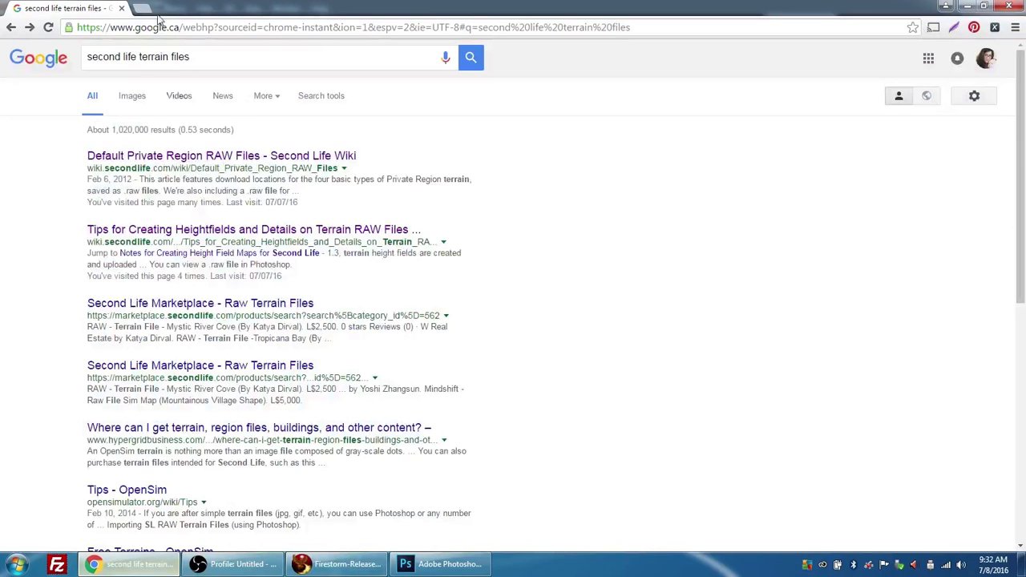
left_click(217, 158)
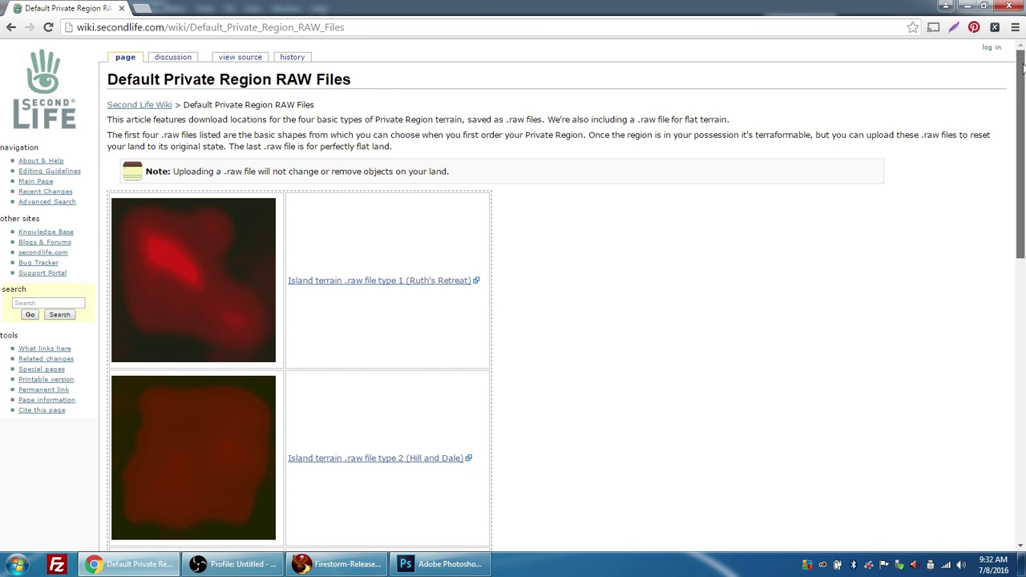
- Save the 'Flat green RAW file (Plain Plains)' link as flatgreen.raw on the Desktop
left_click_drag(1024, 68, 960, 385)
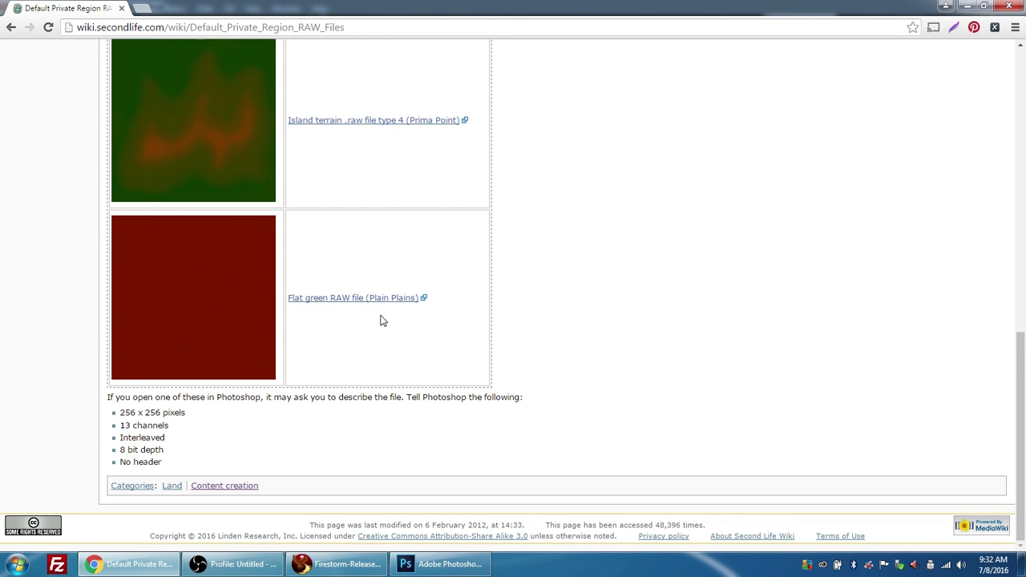
right_click(347, 299)
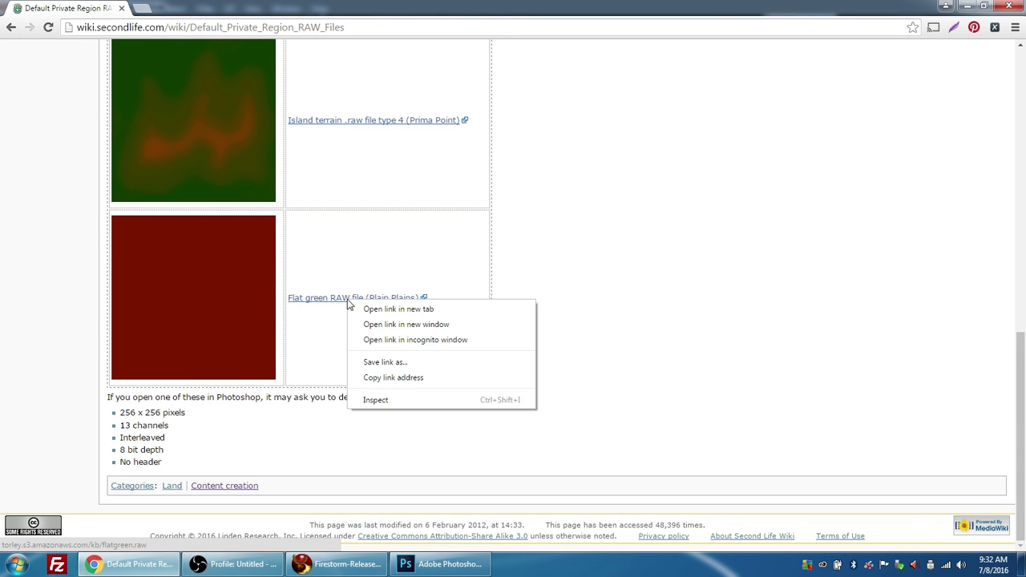
left_click(385, 364)
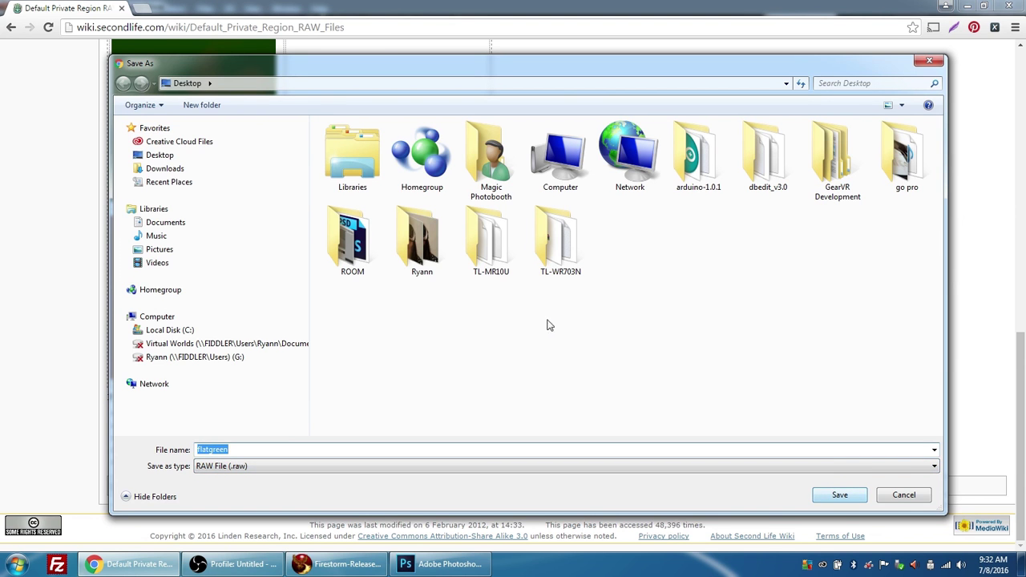
left_click(839, 495)
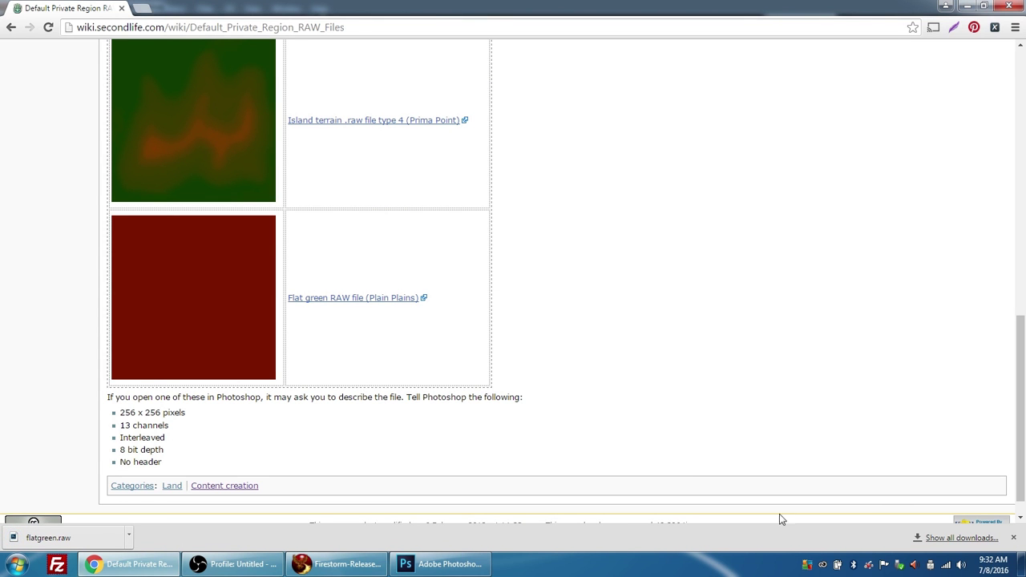
- In Firestorm, start a RAW terrain upload from World > Region Details' Terrain settings
left_click(337, 564)
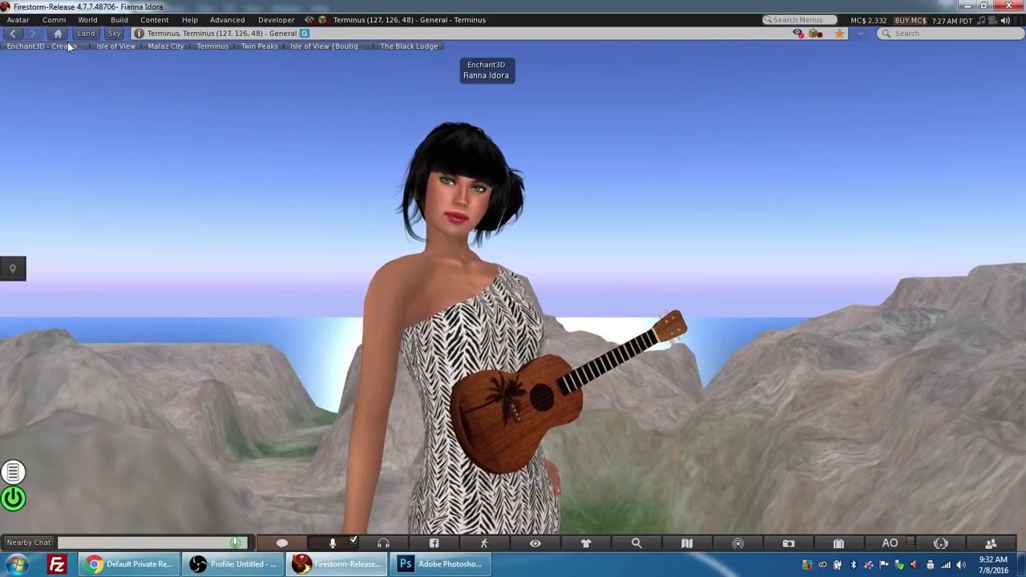
left_click(87, 20)
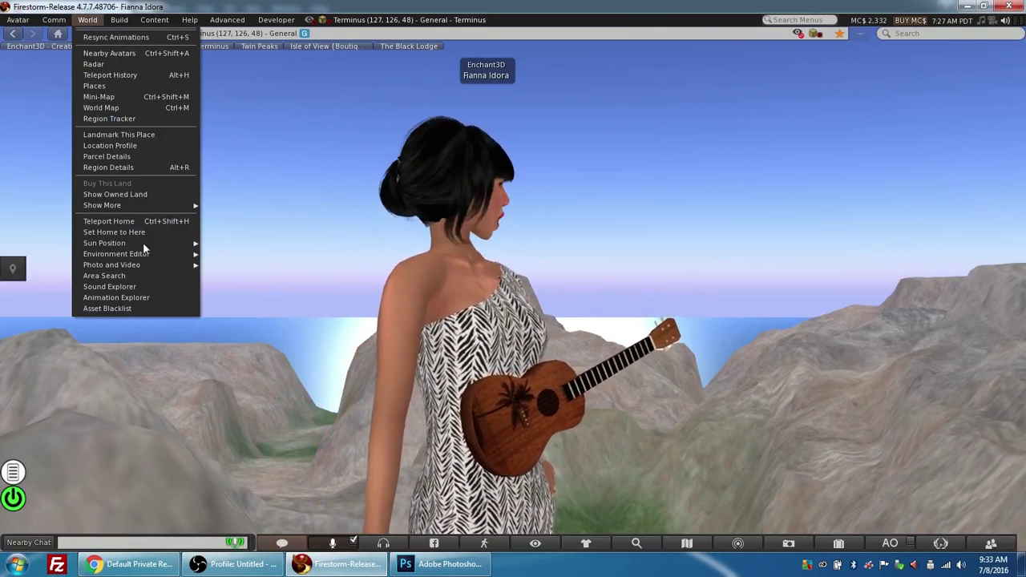
left_click(116, 165)
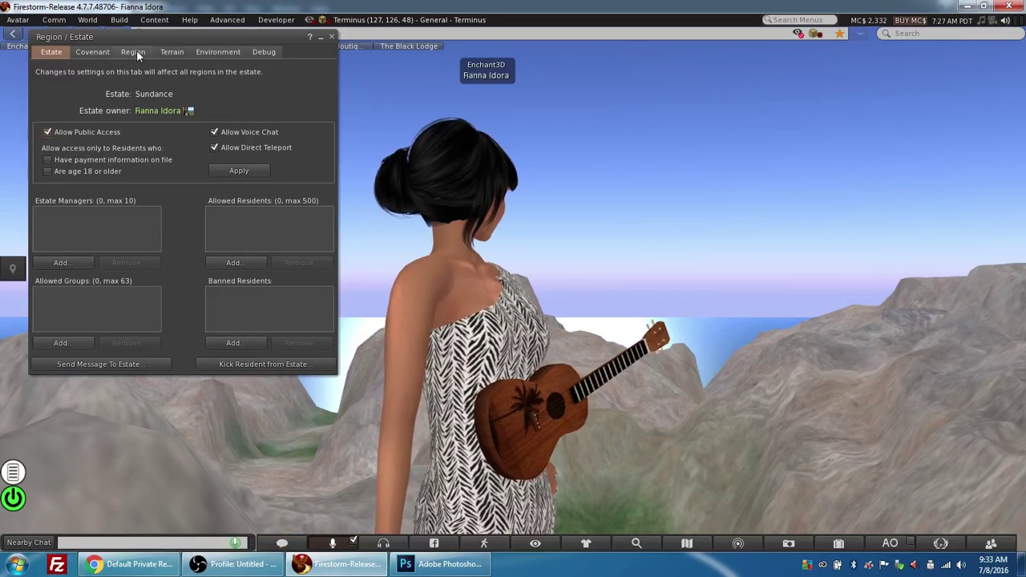
left_click(172, 51)
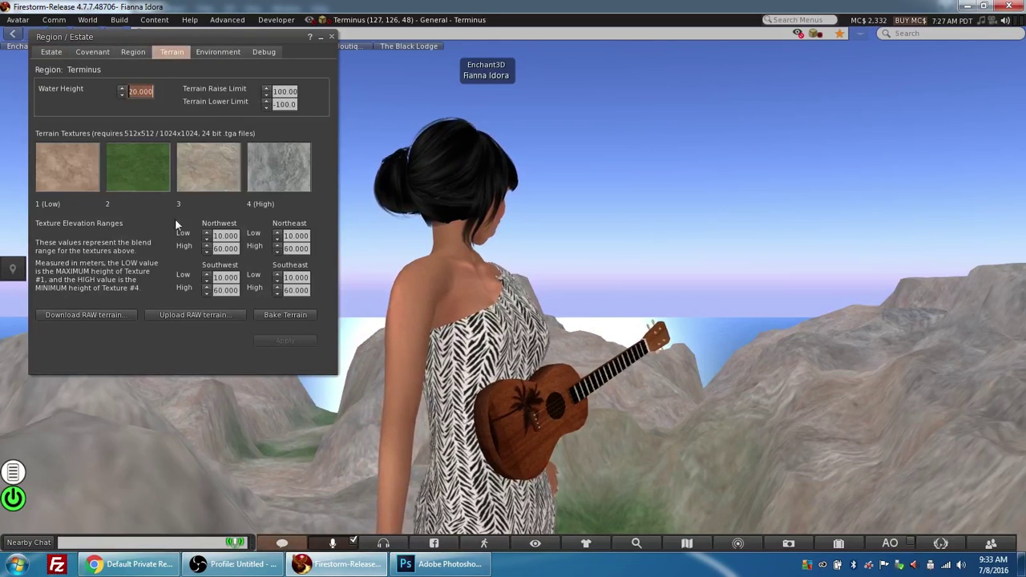
left_click(193, 314)
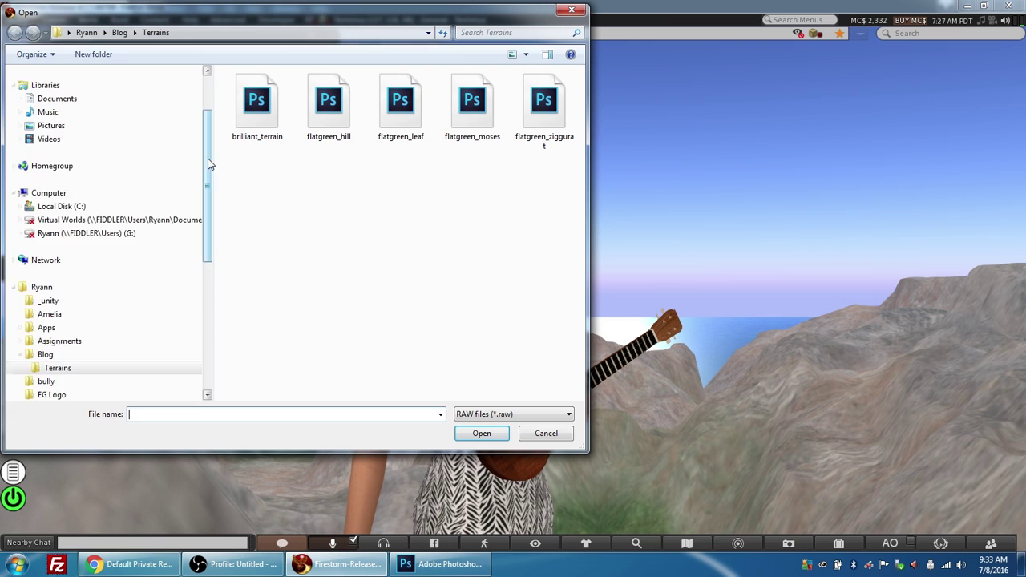
- Upload flatgreen.raw from the Desktop as the region's terrain
scroll(30, 133, "up", 3)
scroll(46, 101, "down", 3)
left_click(85, 115)
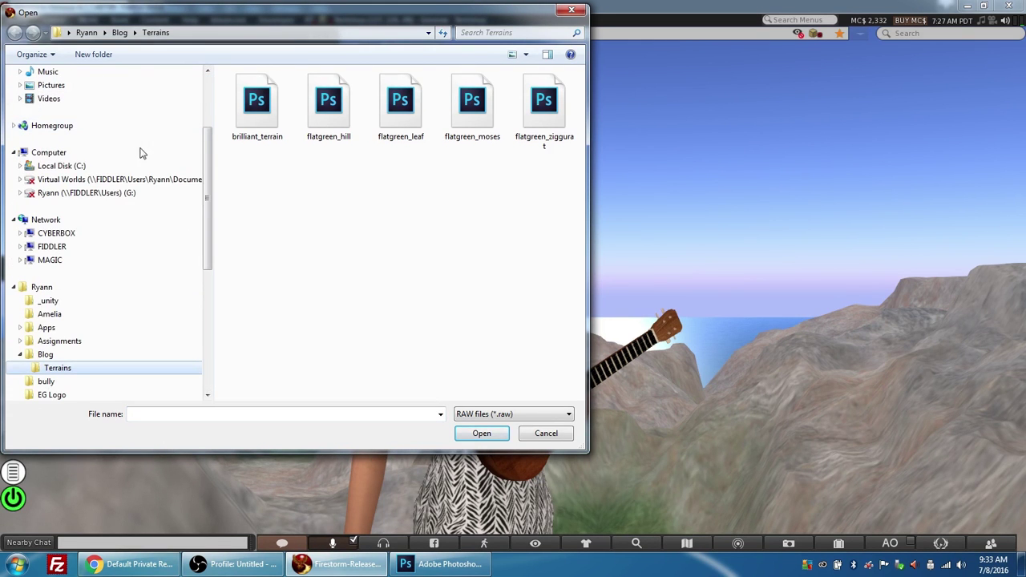
scroll(137, 152, "up", 3)
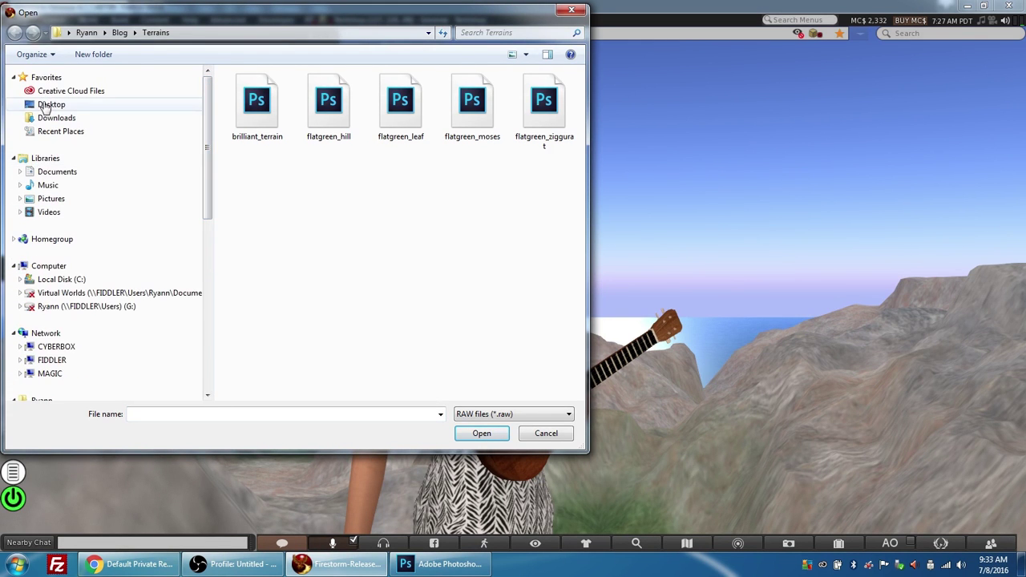
left_click(48, 104)
left_click(473, 306)
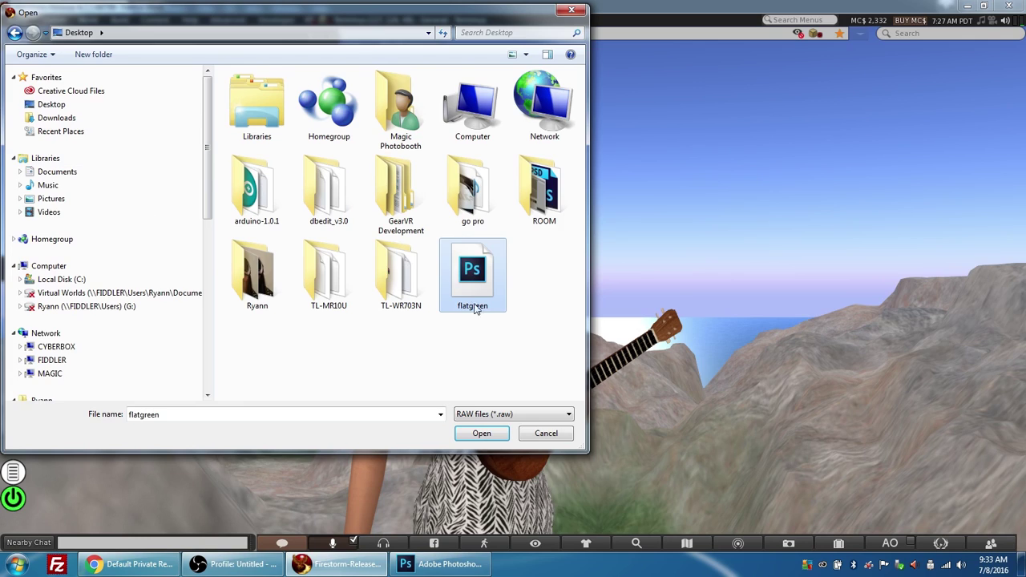
left_click(482, 434)
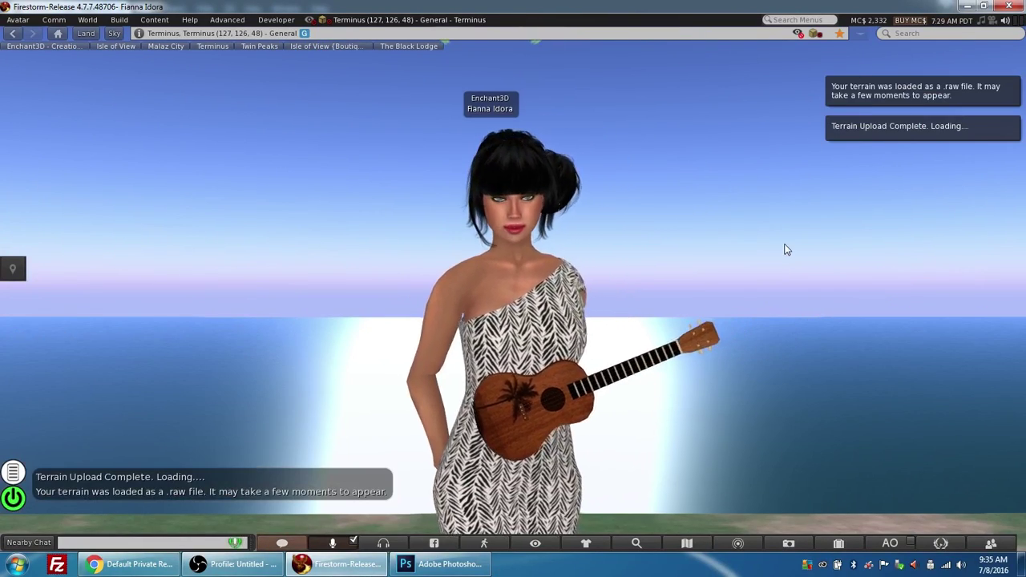
- Zoom out and tilt the camera down over the flat green terrain, then reset the camera
scroll(457, 309, "down", 10)
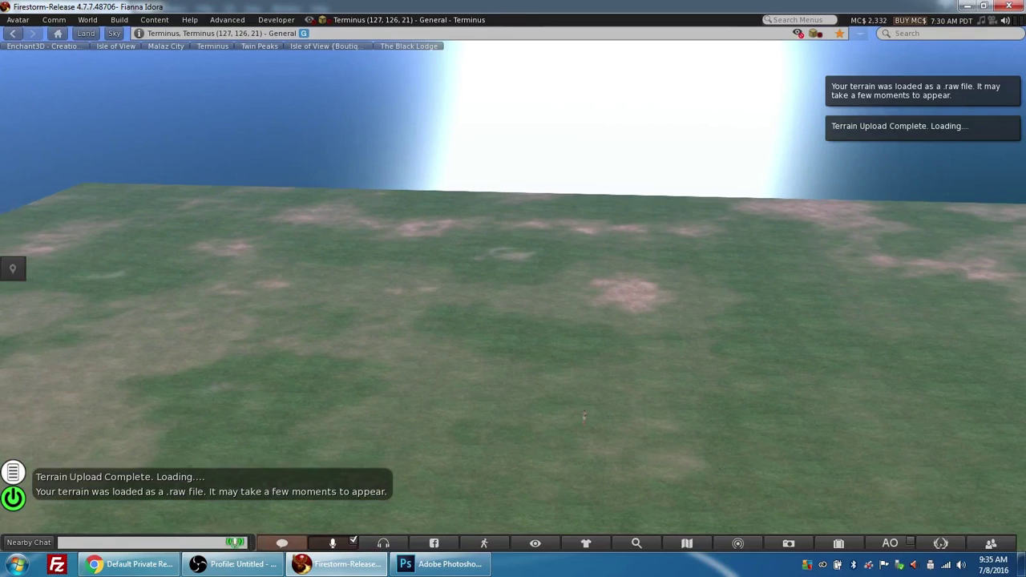
left_click_drag(547, 350, 511, 289)
key("Escape")
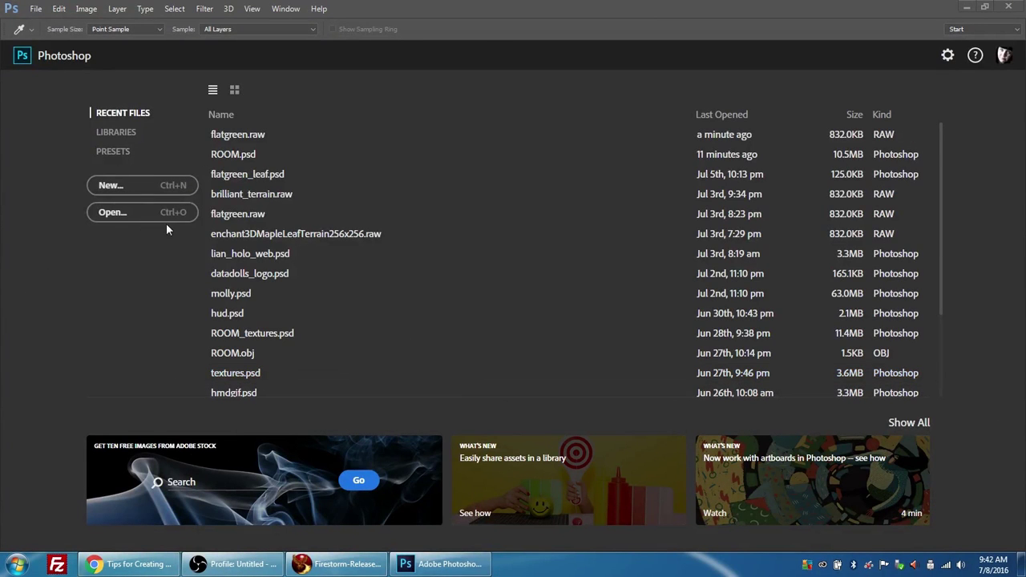
- Open flatgreen.raw from the Desktop using the Photoshop Raw (*.RAW) file format
left_click(112, 213)
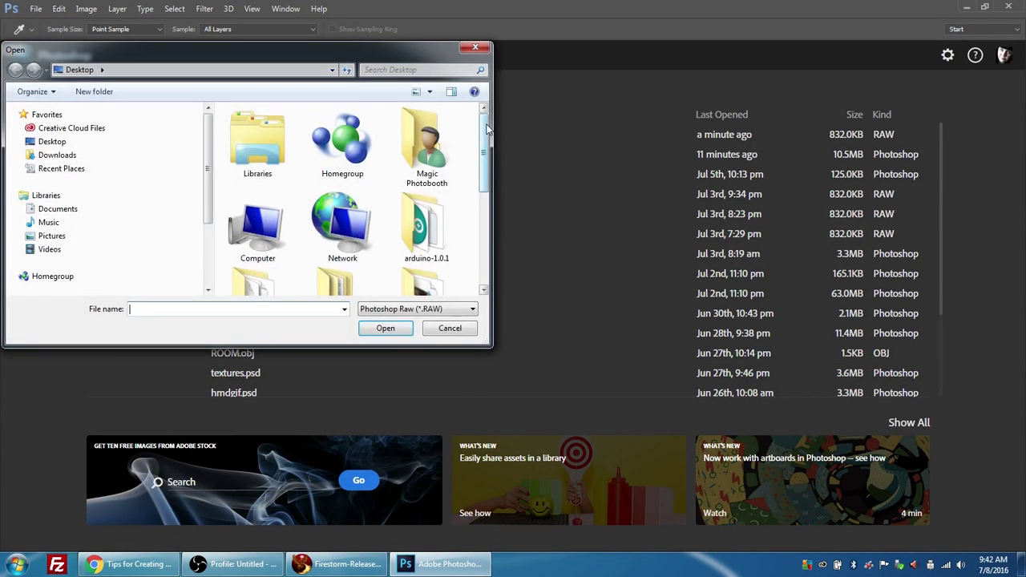
left_click_drag(486, 128, 470, 217)
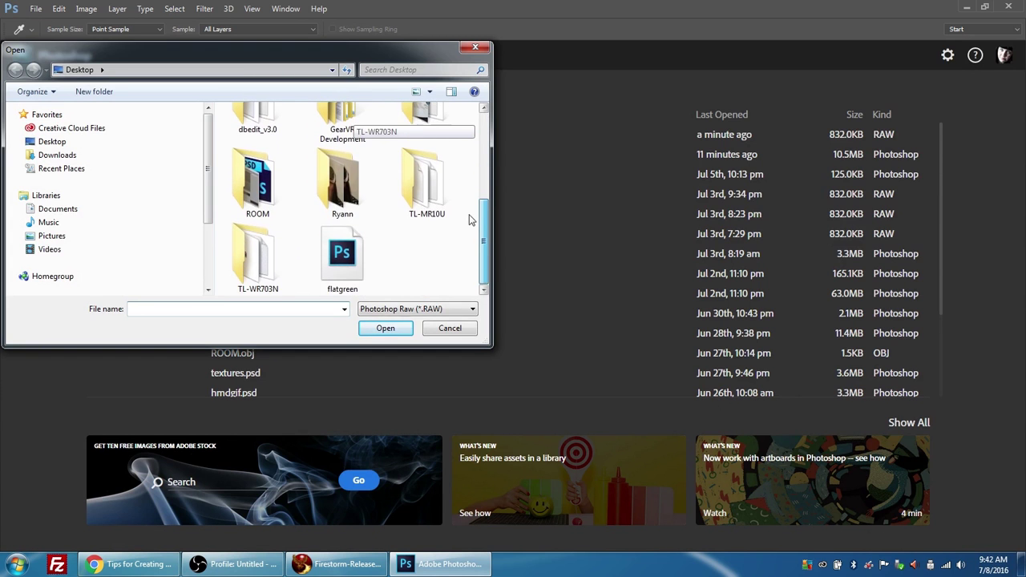
left_click(336, 268)
left_click(425, 309)
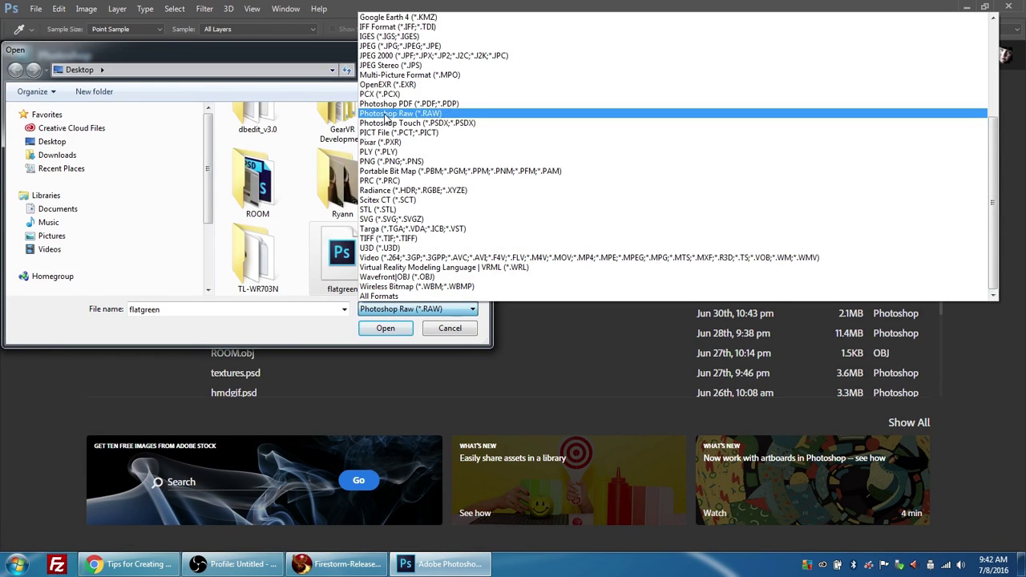
left_click(388, 114)
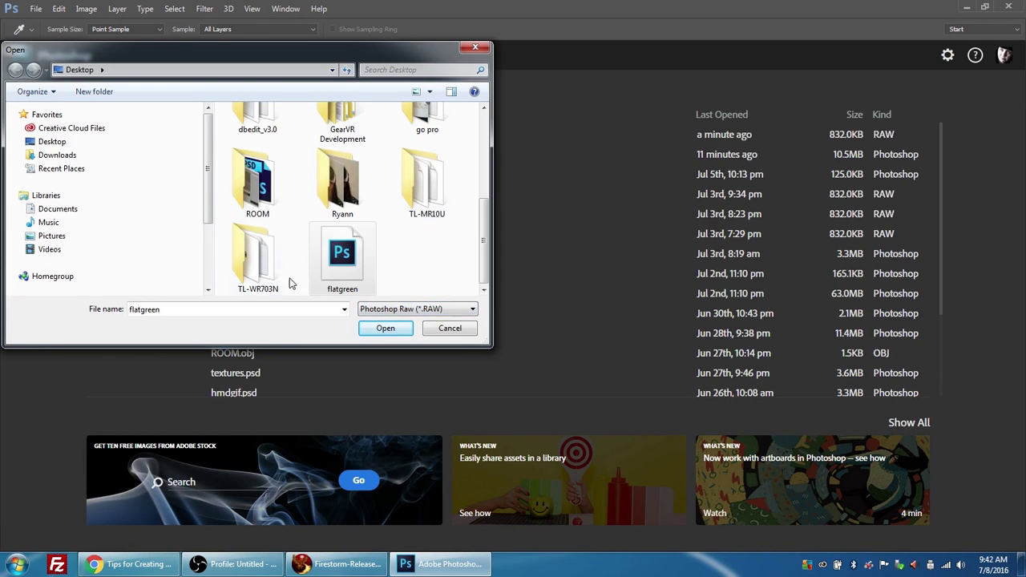
left_click(386, 329)
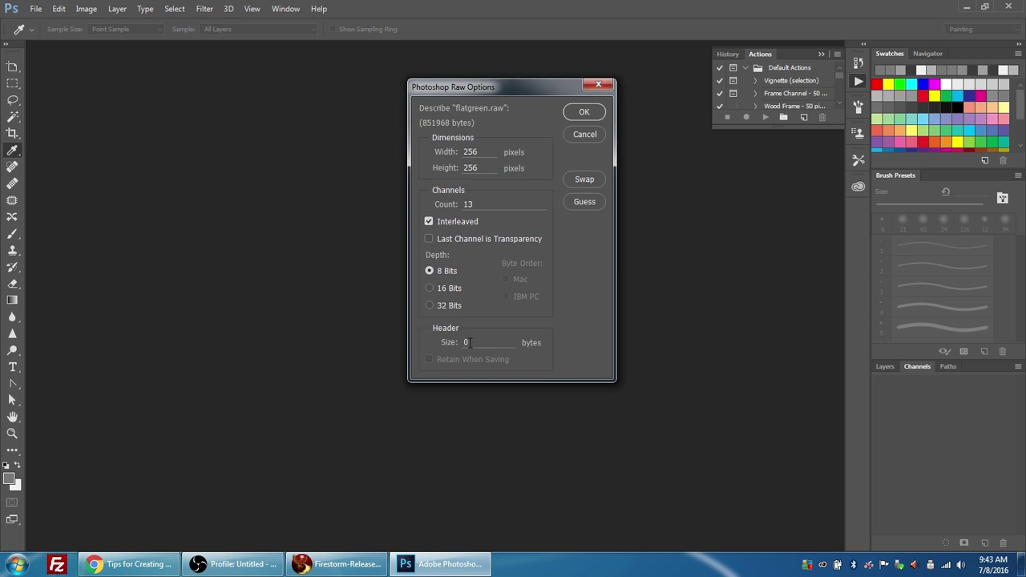
- Accept the 256×256, 13-channel raw options, zoom to 200%, and check the Layers and Channels panels
left_click(584, 112)
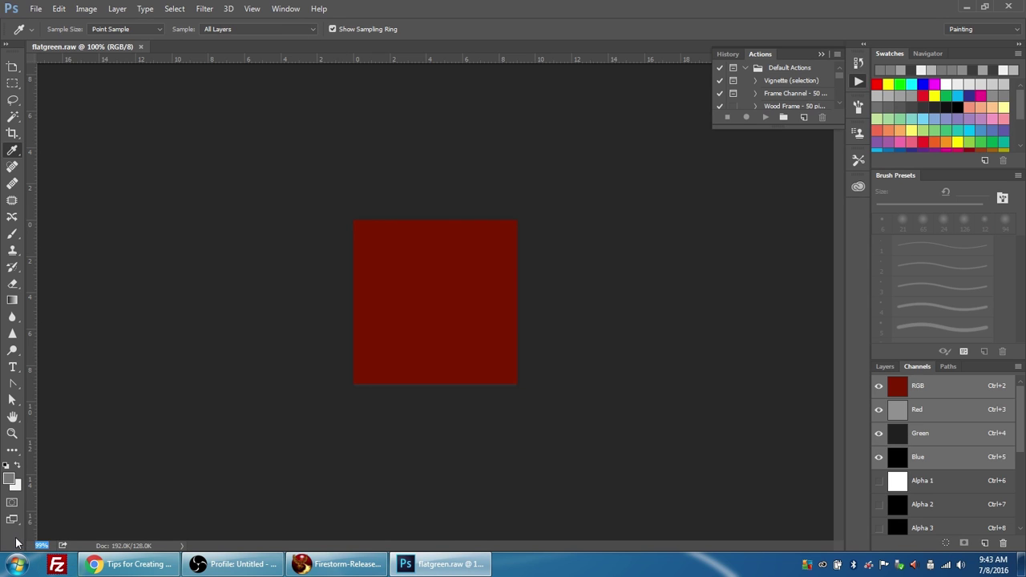
key("ctrl+plus")
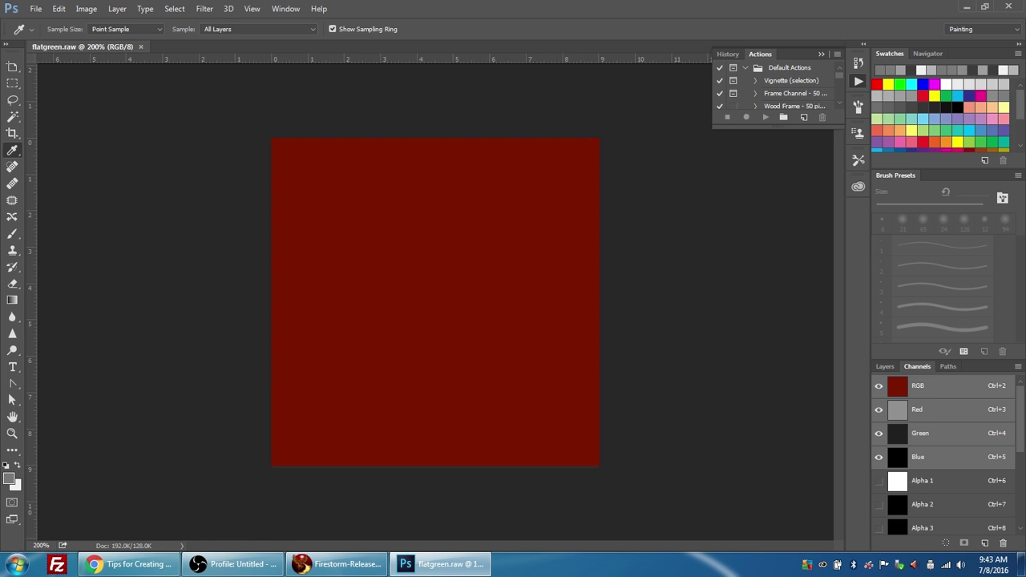
left_click(884, 366)
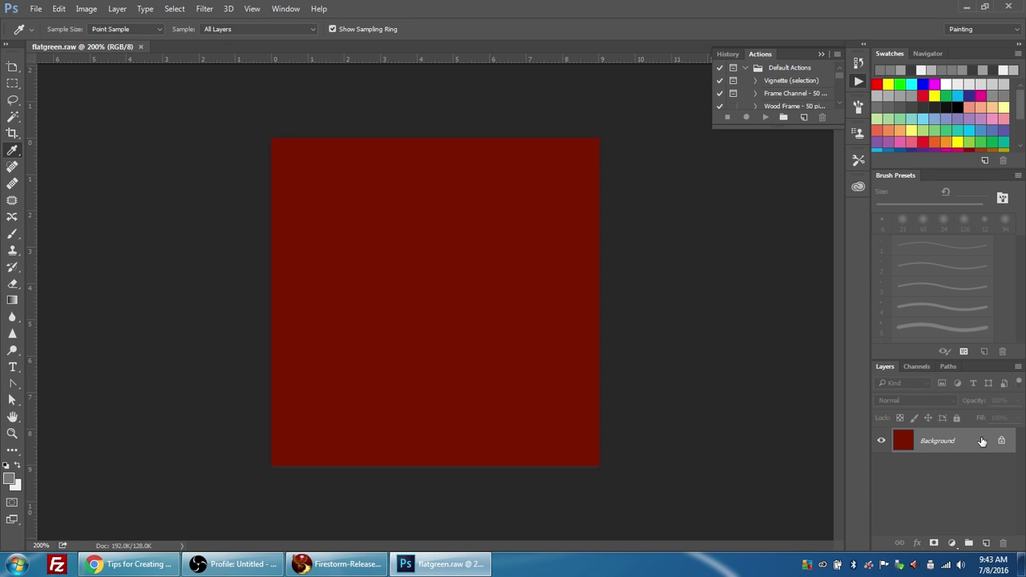
left_click(922, 367)
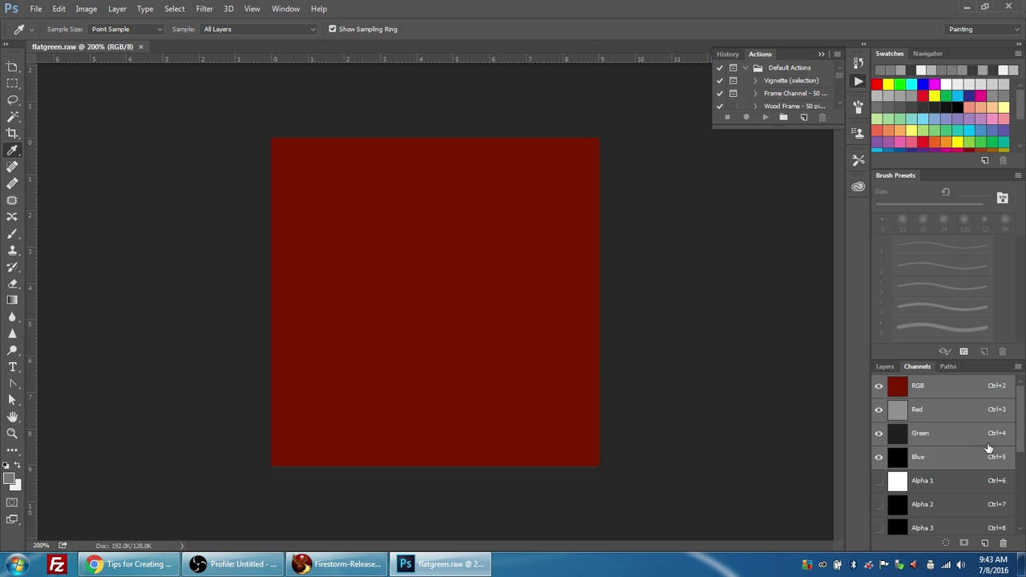
- Compare the Red, Green and Blue channels, then view the foreground colour grey 7a7a7a (RGB 122)
left_click(935, 410)
left_click(933, 435)
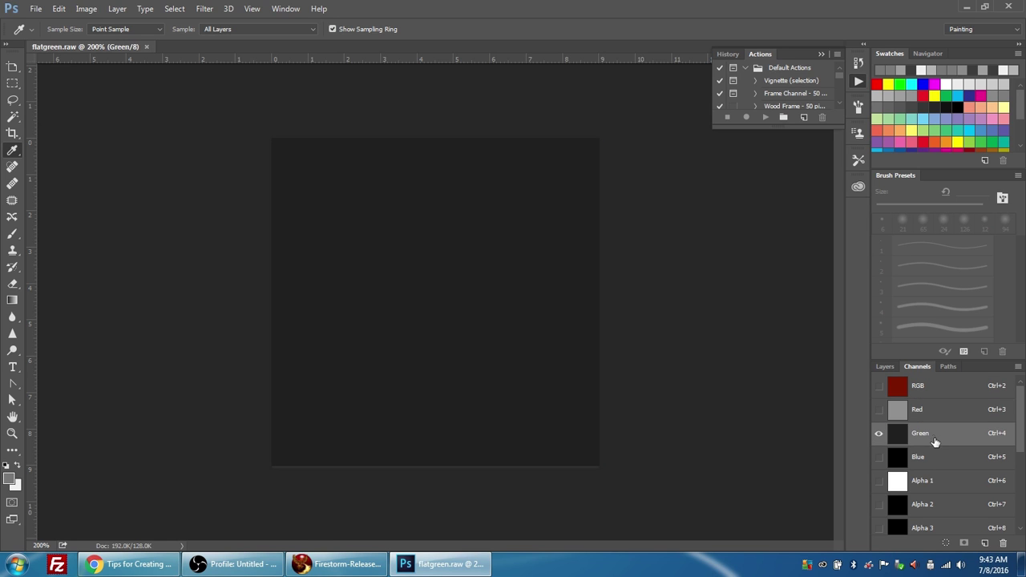
left_click(932, 455)
left_click(930, 434)
left_click(930, 410)
left_click(930, 434)
left_click(936, 459)
left_click(926, 433)
left_click(924, 411)
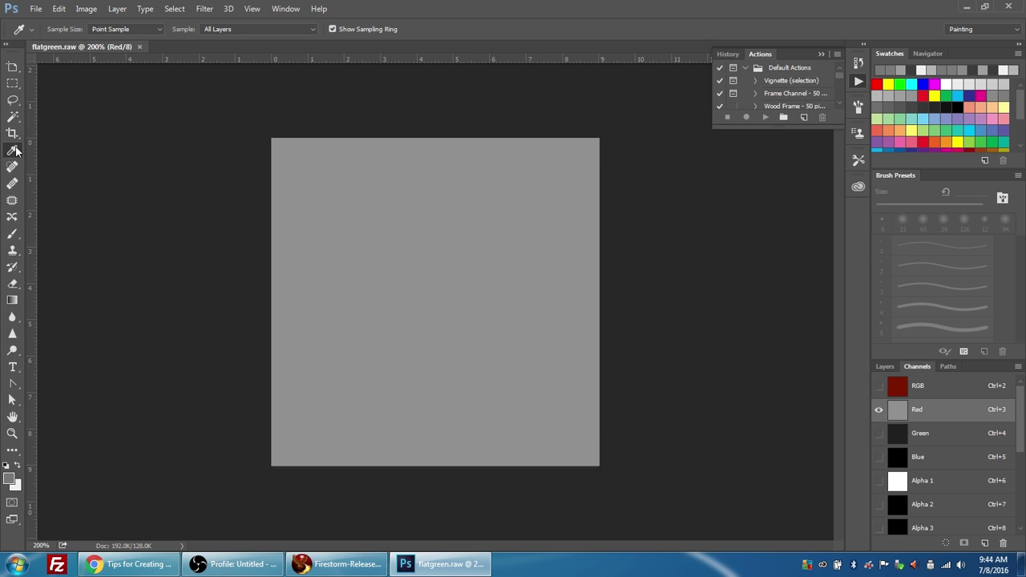
left_click(10, 480)
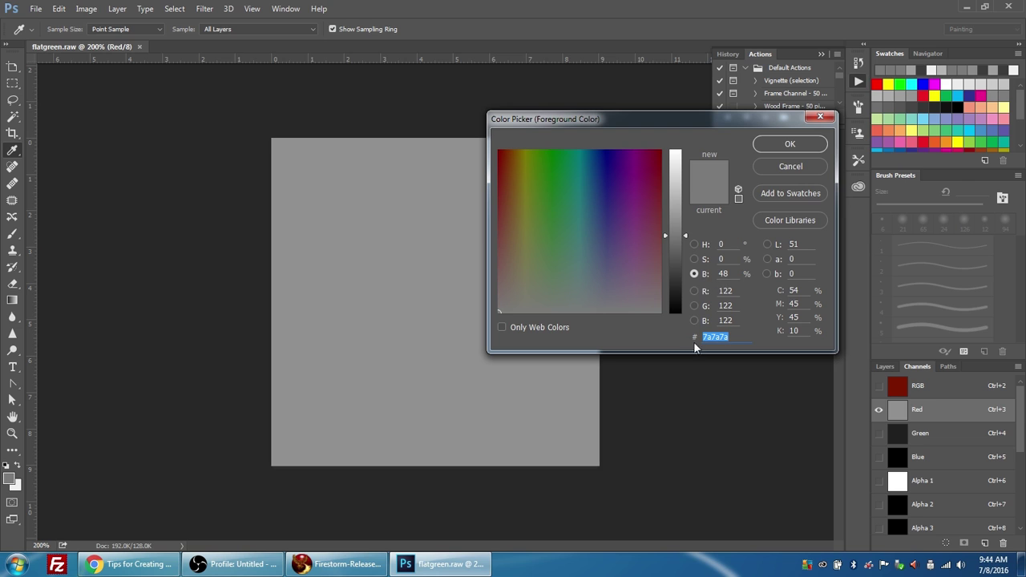
left_click(697, 274)
mouse_move(687, 234)
left_mouse_down()
mouse_move(687, 170)
mouse_move(684, 292)
mouse_move(687, 168)
mouse_move(687, 234)
left_mouse_up()
double_click(726, 291)
type("122")
key("Tab")
type("122")
key("Tab")
type("1")
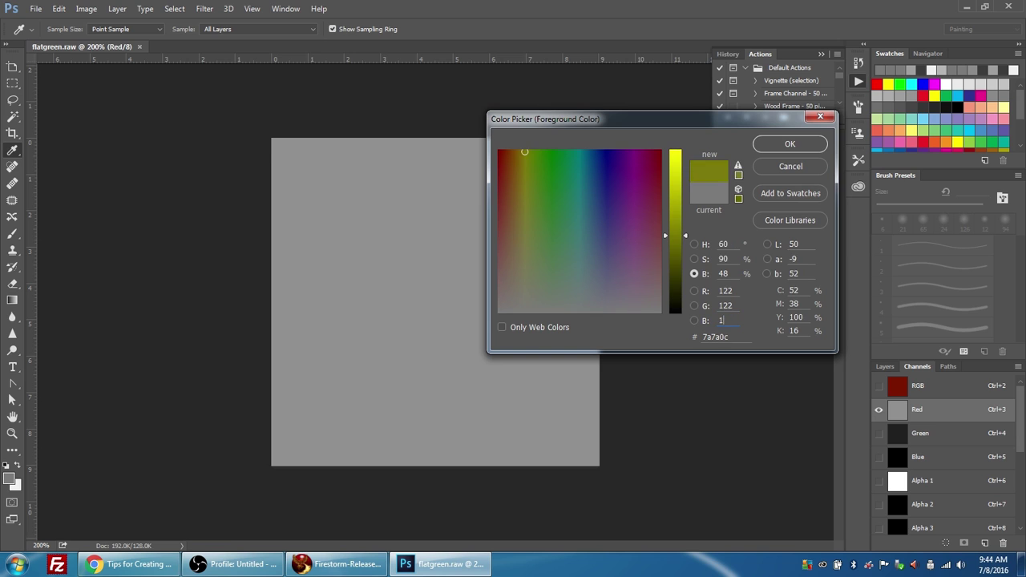
type("22")
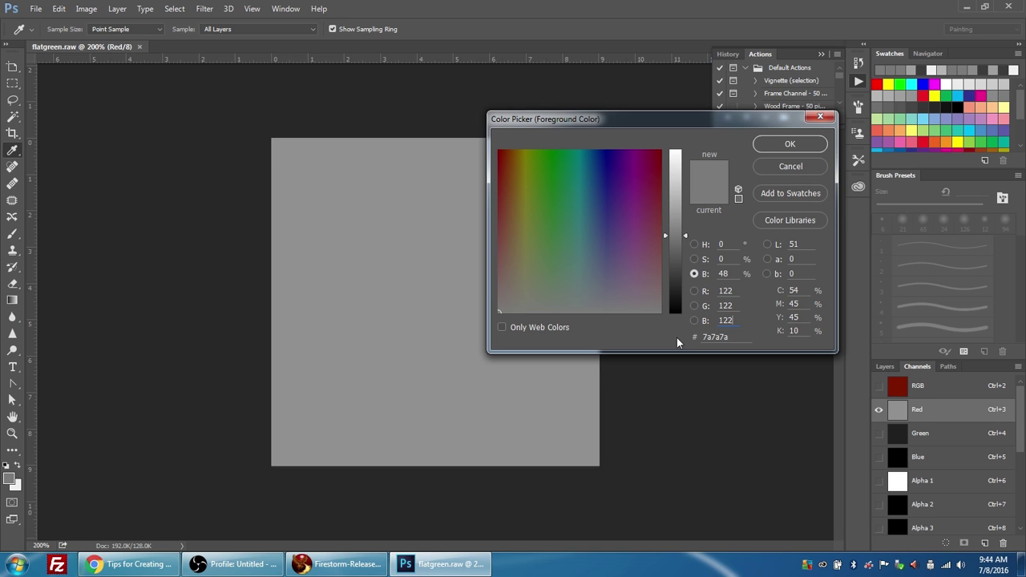
left_click_drag(687, 237, 686, 319)
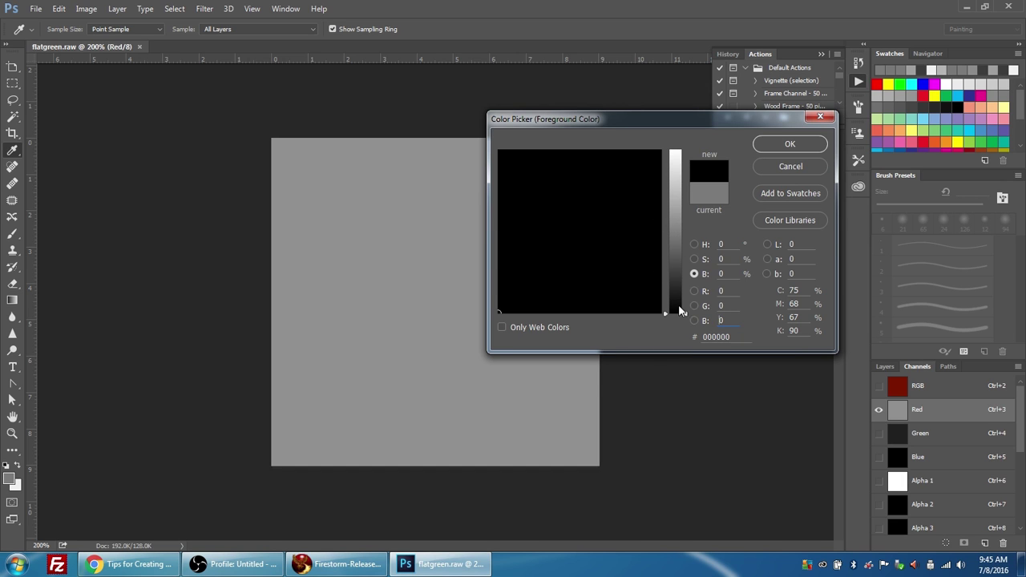
left_click_drag(687, 315, 673, 156)
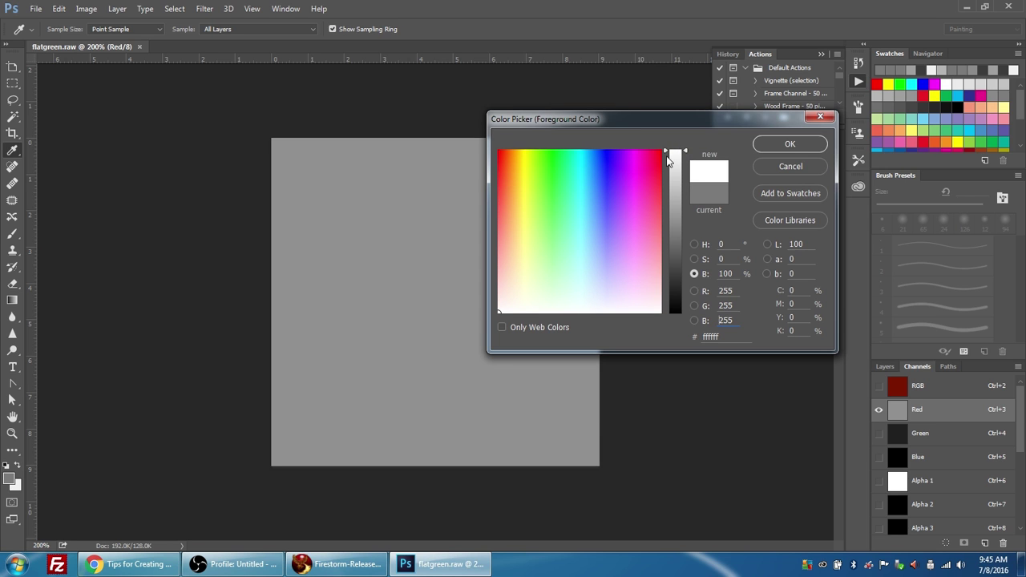
left_click(690, 216)
left_click_drag(690, 217, 677, 252)
double_click(727, 290)
type("122")
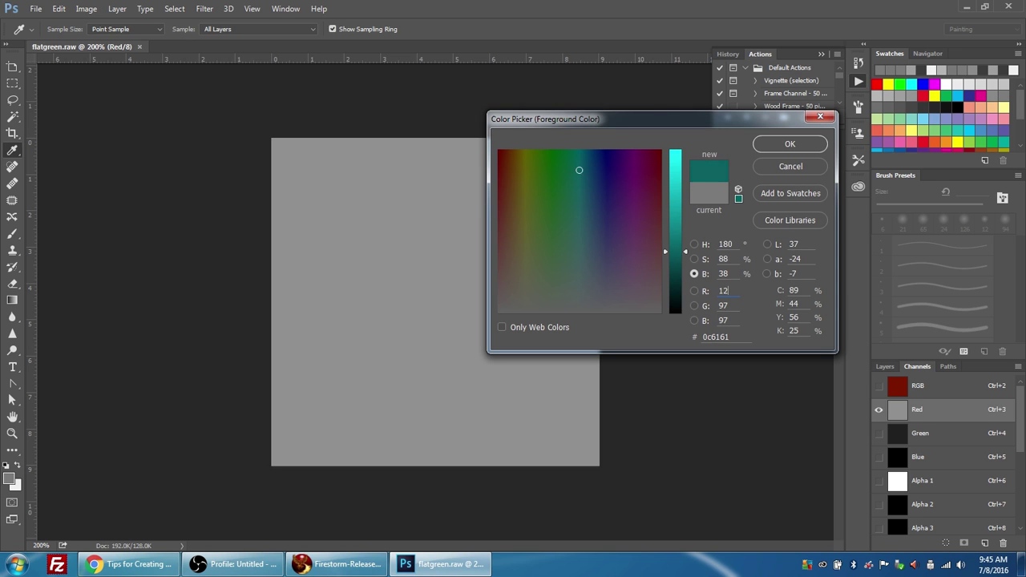
double_click(723, 305)
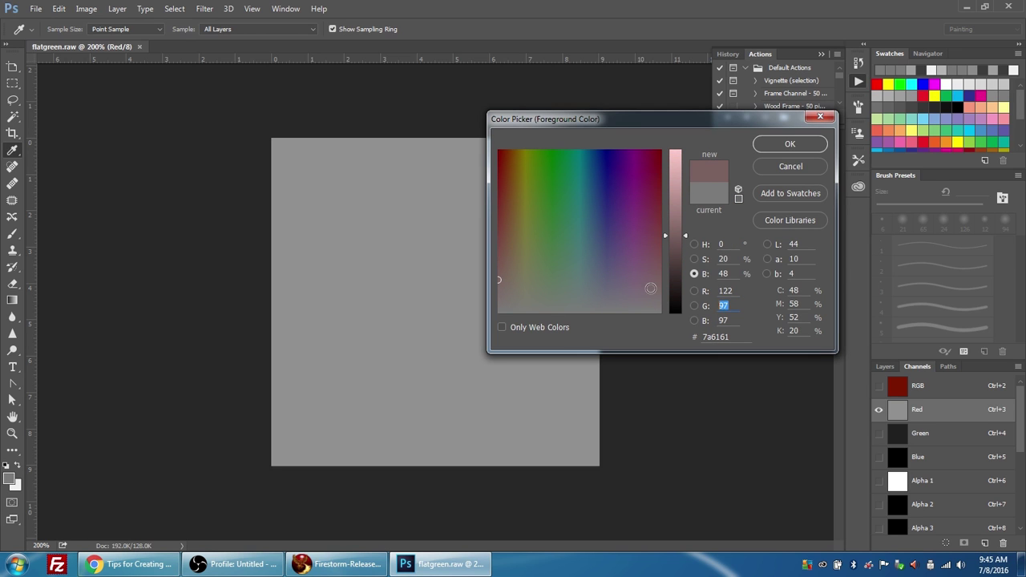
type("122")
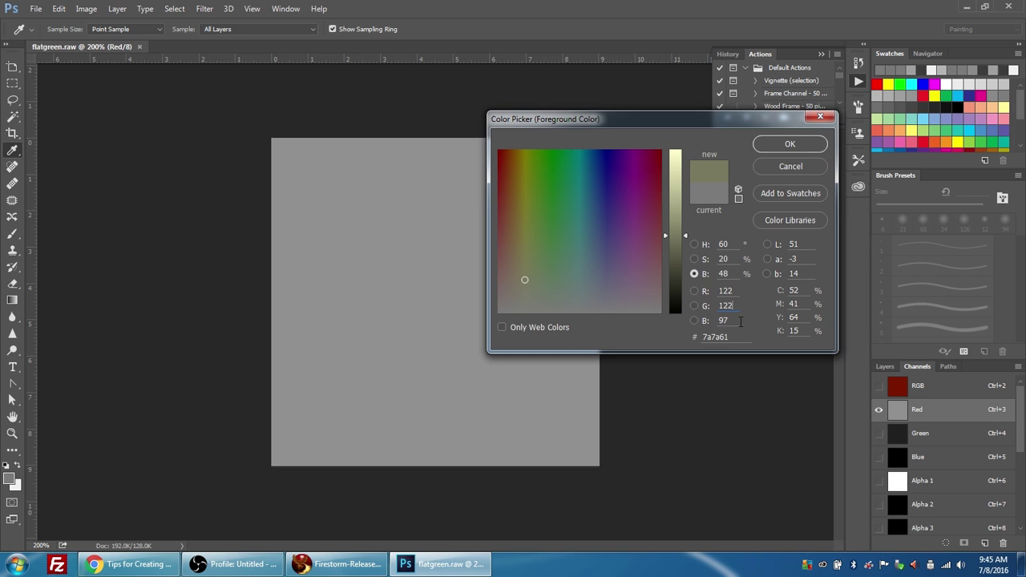
double_click(723, 321)
type("122")
- Keep 7a7a7a as foreground, compare the nearly black Green channel, and end on the Red channel
left_click(790, 145)
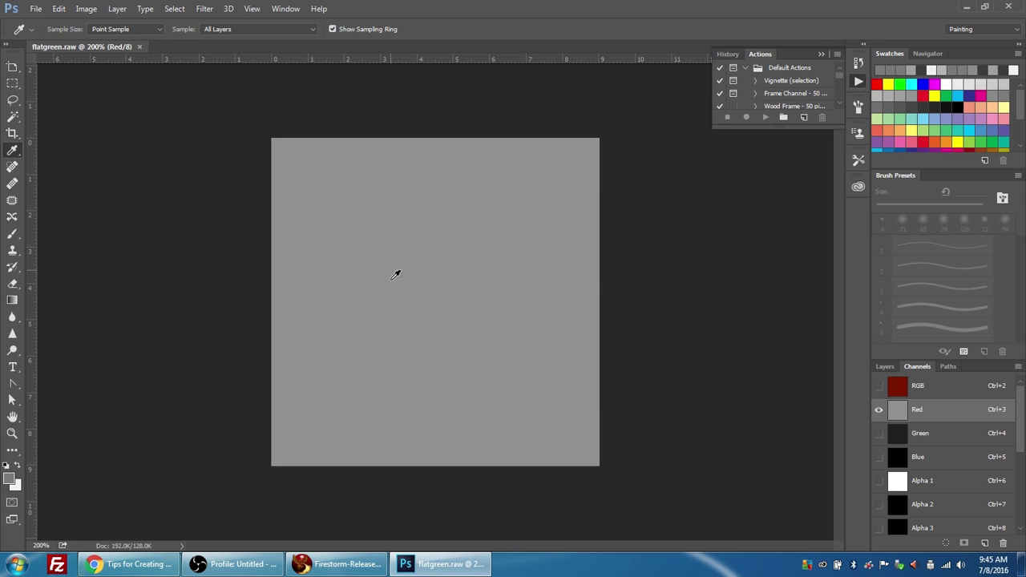
left_click(935, 435)
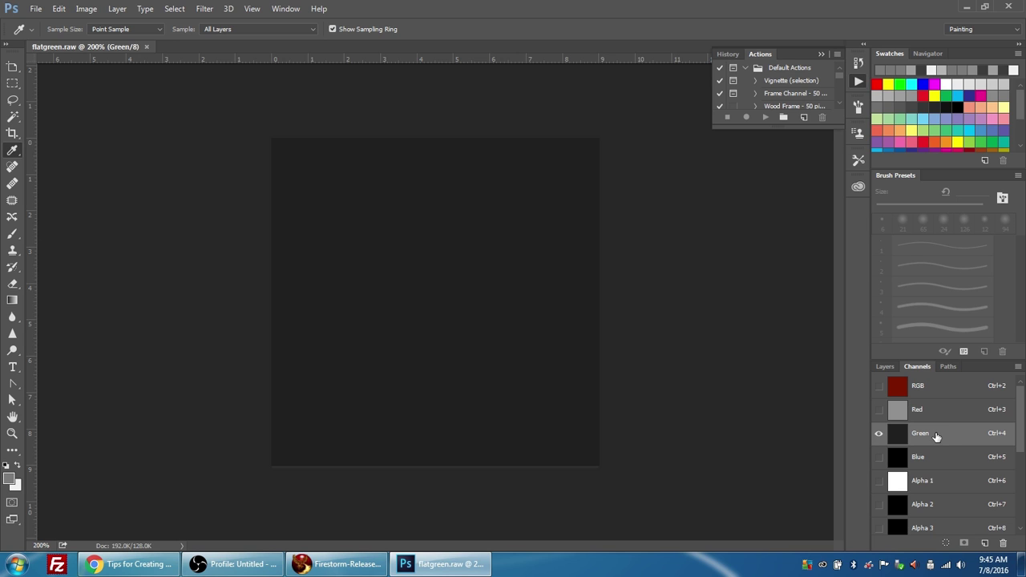
left_click(930, 412)
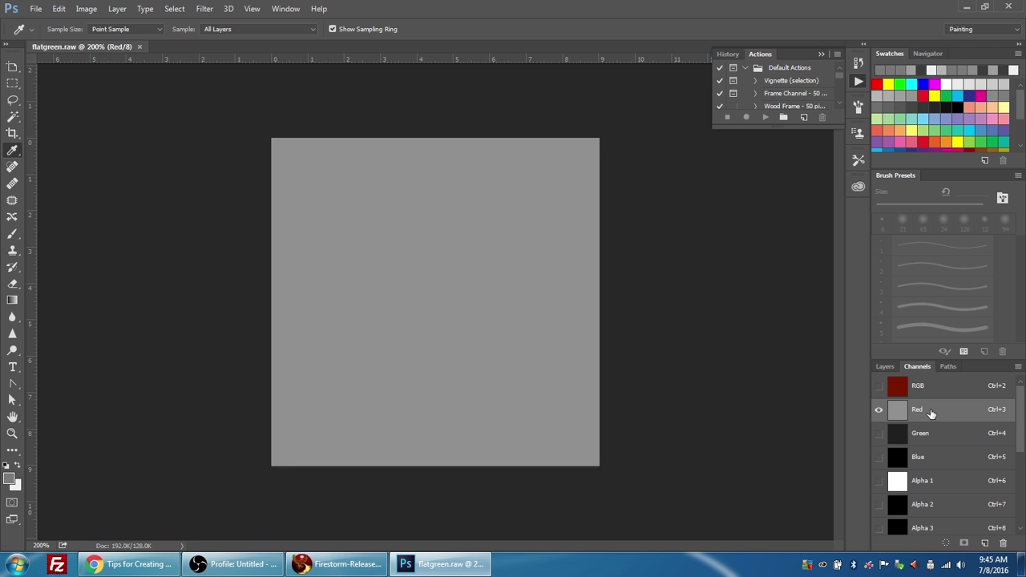
left_click(932, 434)
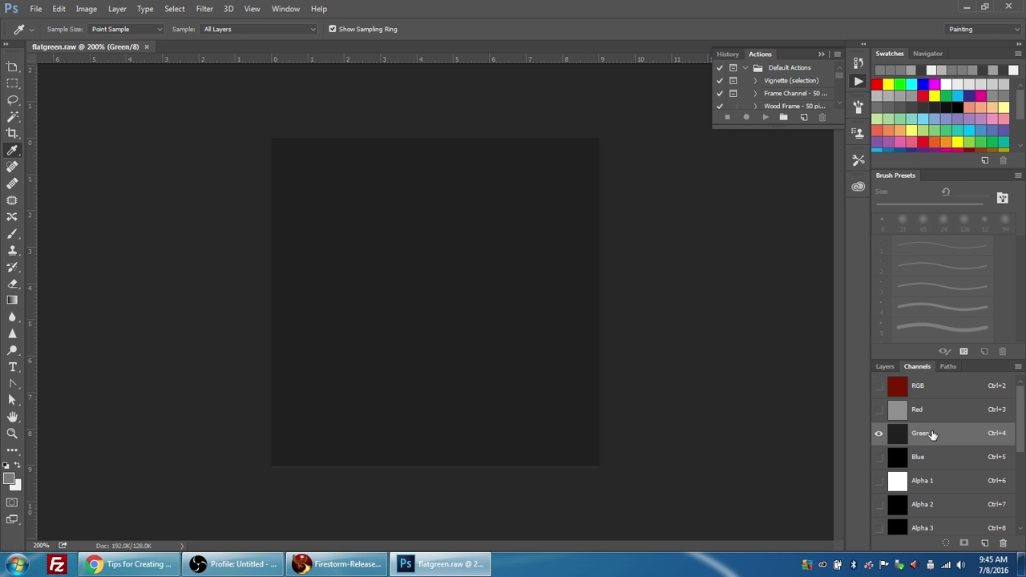
left_click(926, 410)
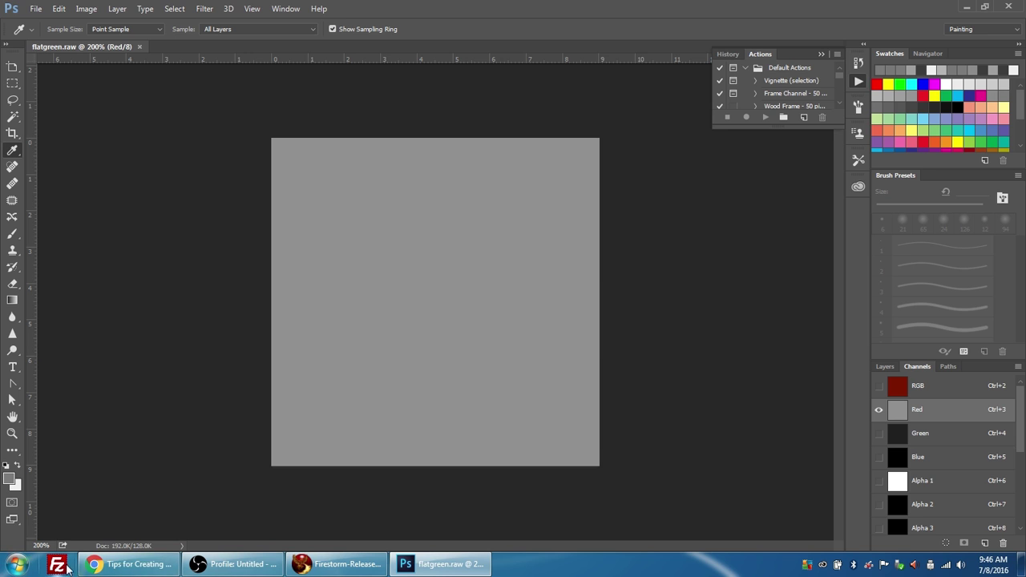
- In Chrome, scroll the heightfield tips wiki page down to the Notes on Channels section
left_click(128, 564)
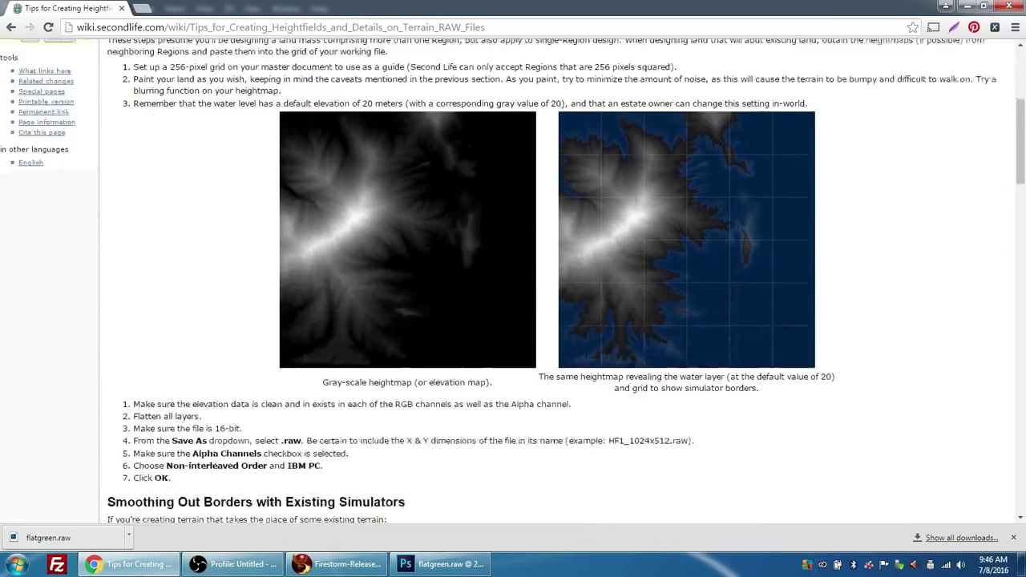
scroll(745, 388, "down", 12)
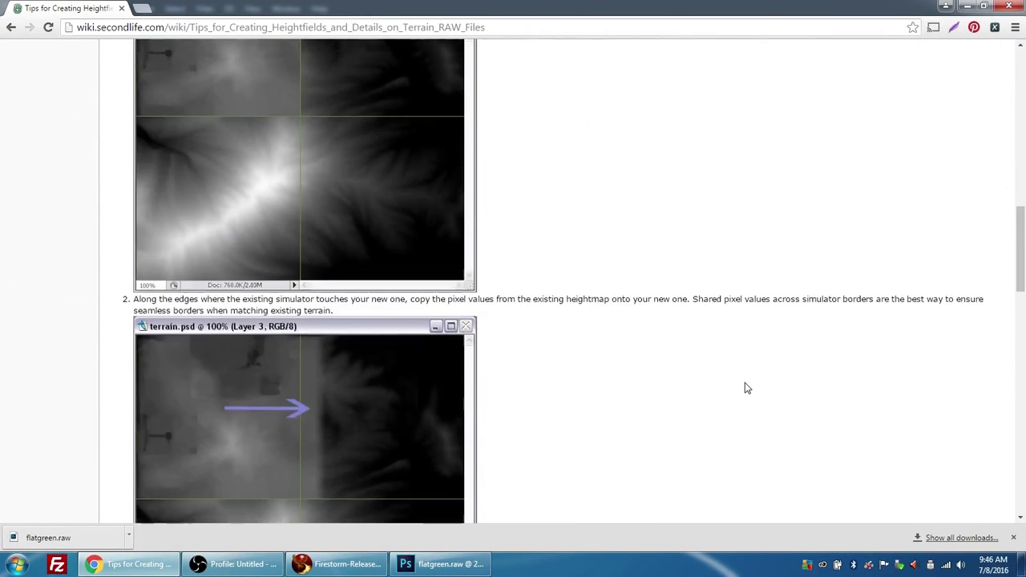
scroll(745, 388, "down", 6)
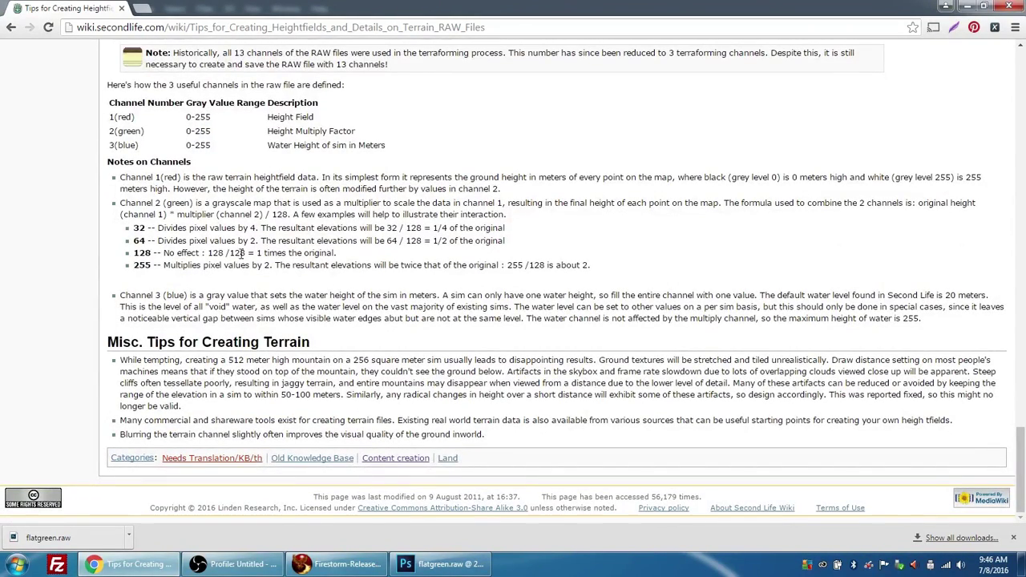
mouse_move(449, 565)
- Back in Photoshop, inspect the Green, Blue and RGB composite channels, then reselect the Red channel
left_click(453, 566)
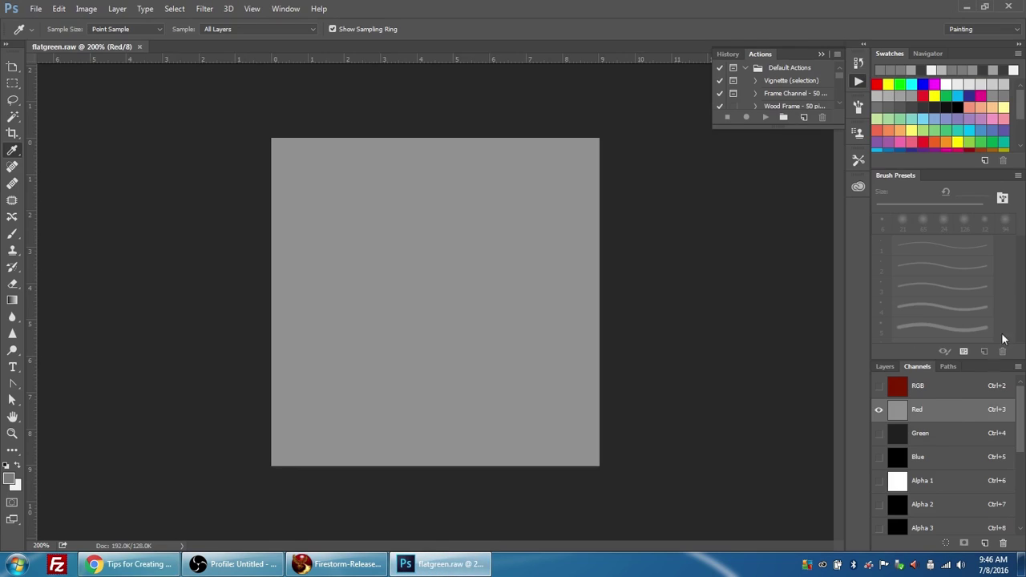
left_click(940, 432)
left_click(938, 464)
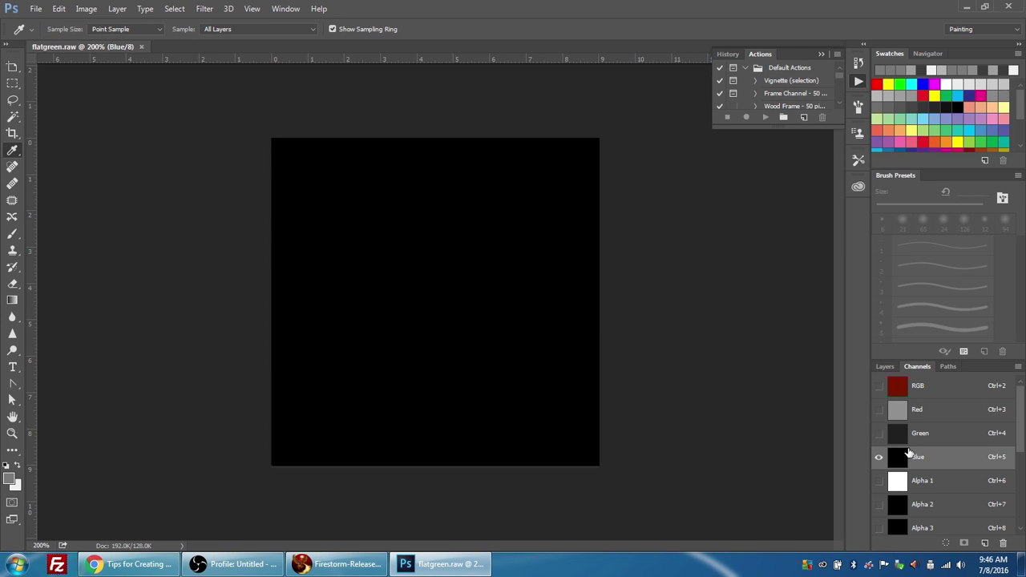
left_click(879, 434)
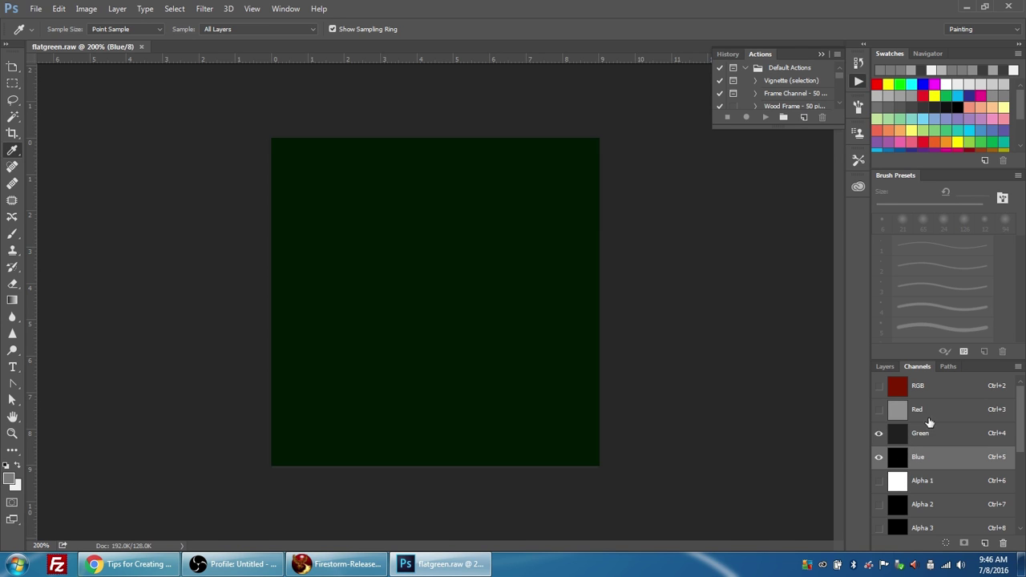
left_click(930, 385)
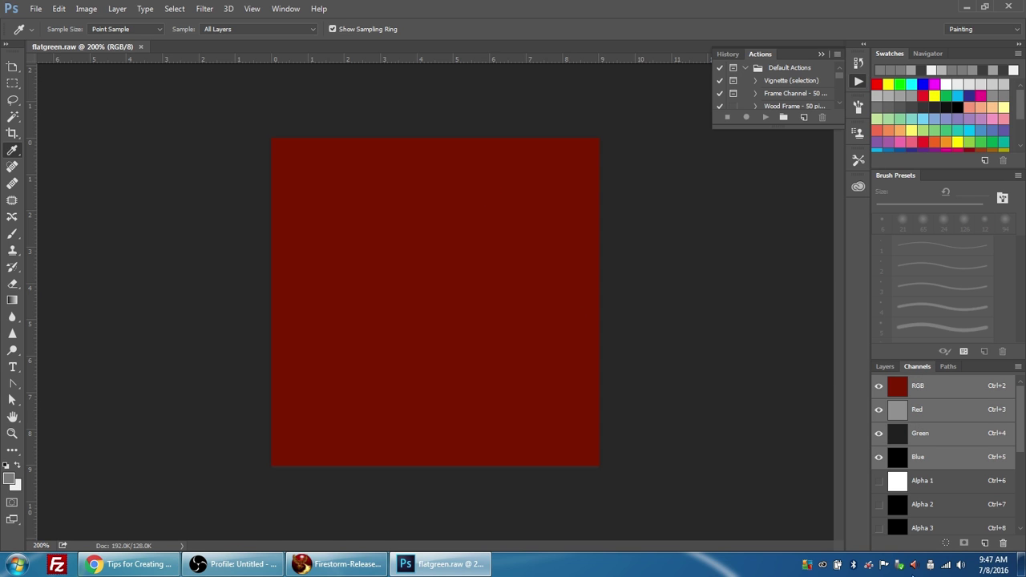
left_click(931, 410)
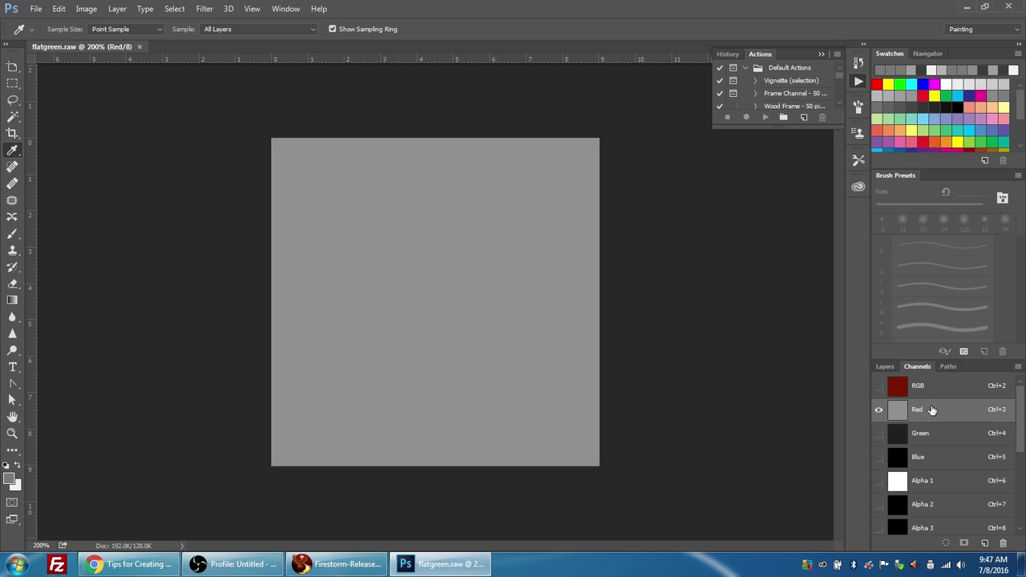
- Set up a Gradient tool gradient running from dark grey 3c3c3c to lighter grey a0a0a0
left_click(12, 301)
left_click(67, 29)
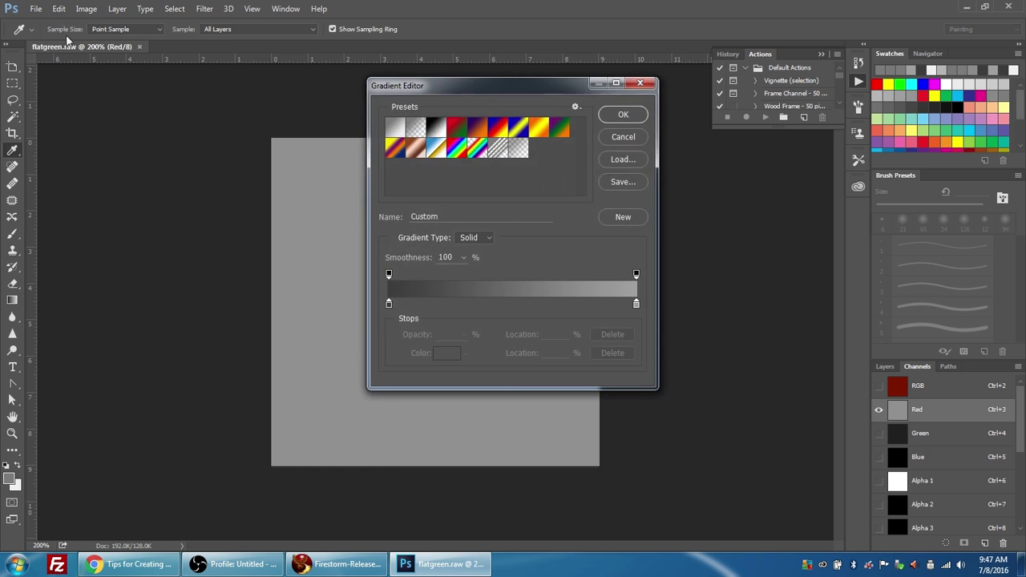
double_click(389, 303)
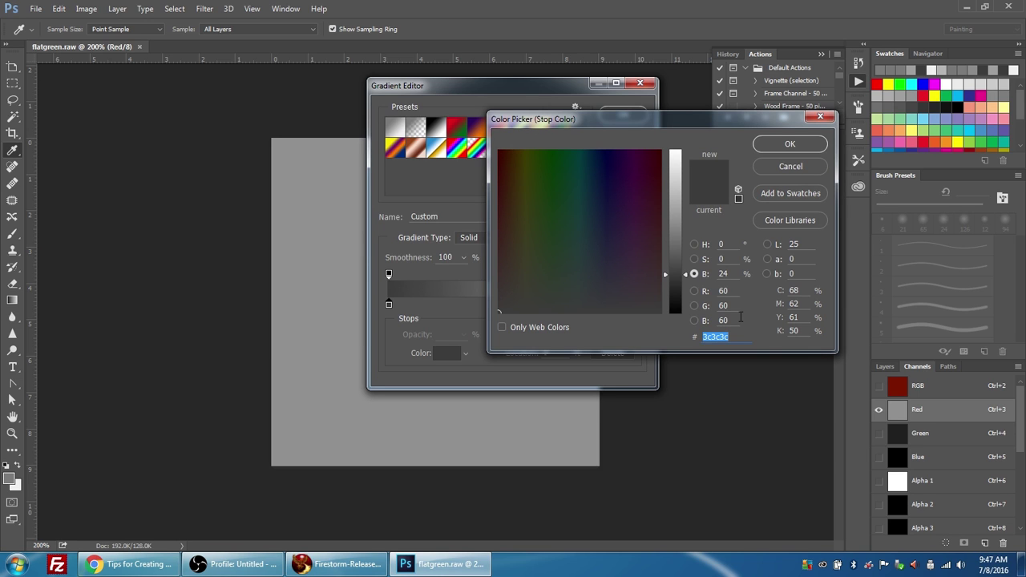
left_click(785, 145)
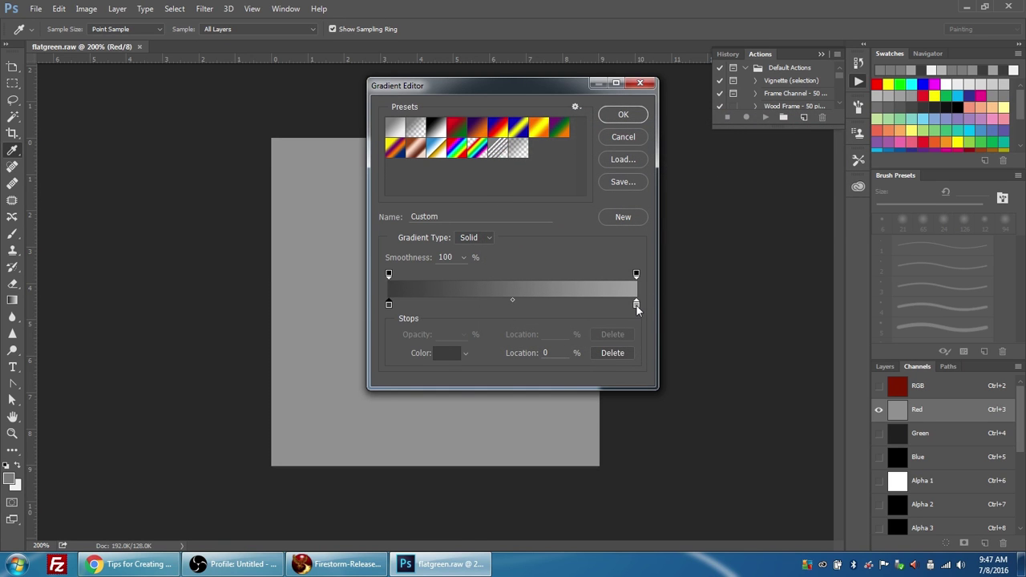
double_click(635, 306)
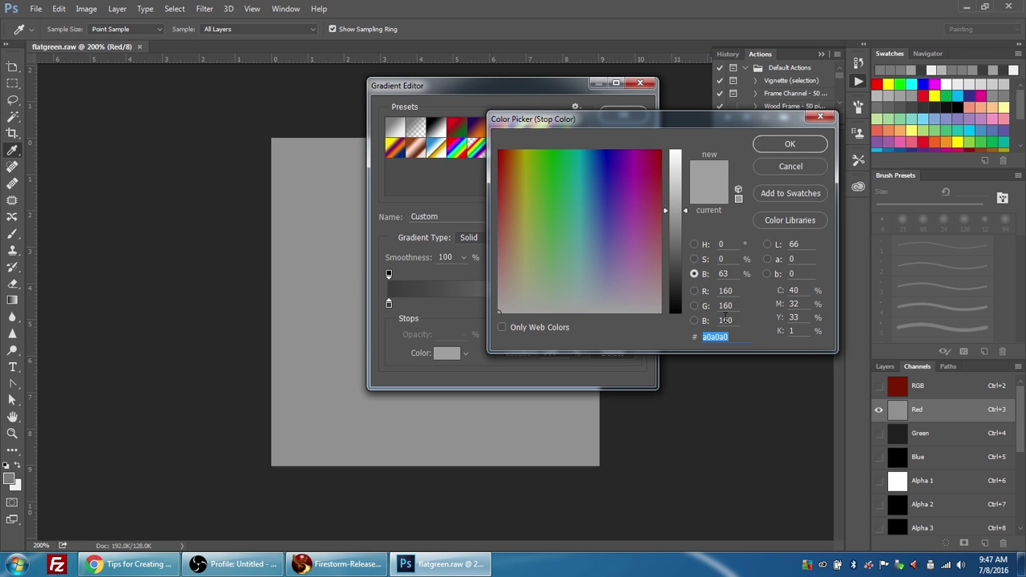
left_click(789, 145)
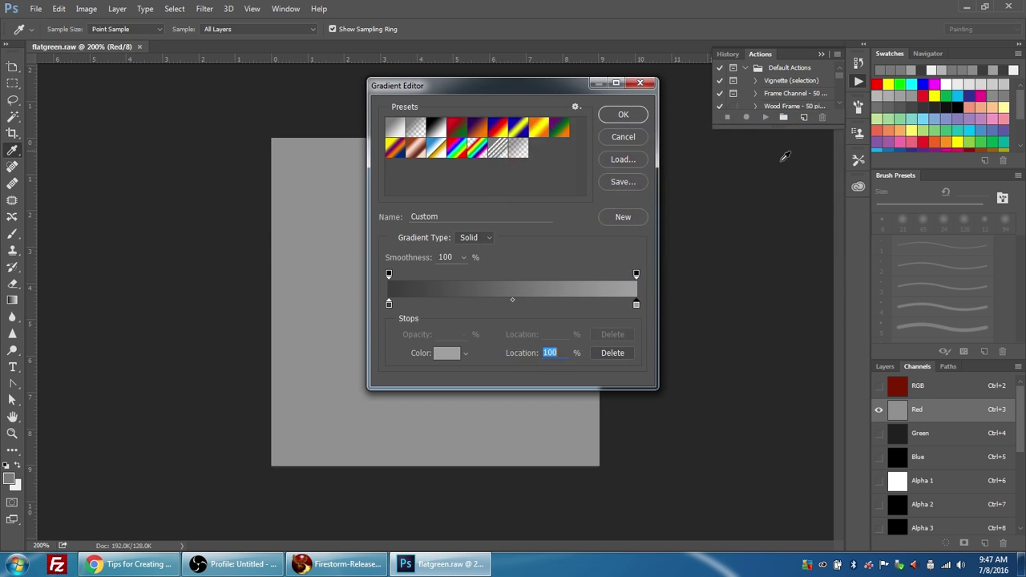
left_click(623, 114)
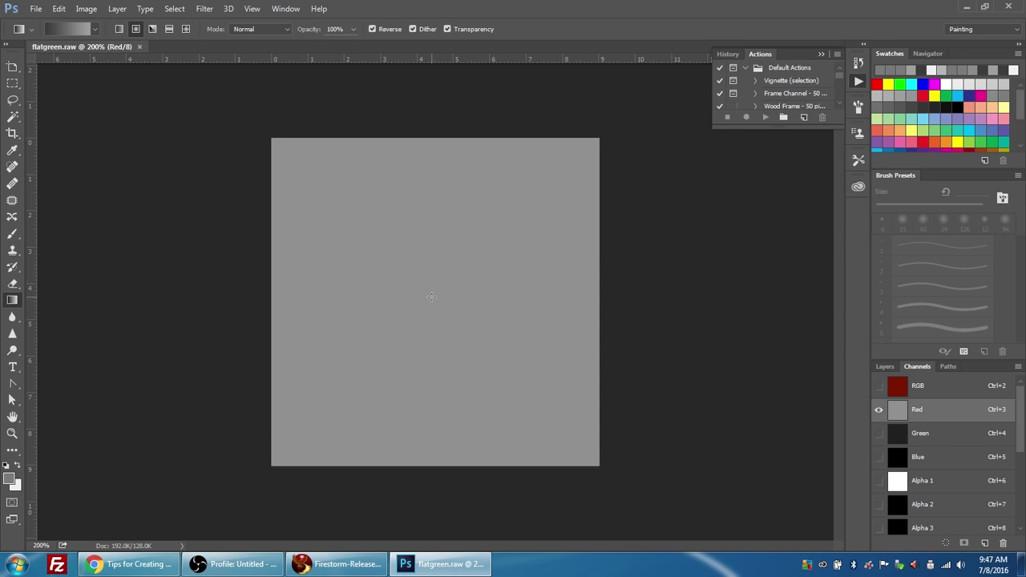
- Drag a radial gradient from the canvas centre to the top-left corner, then view the RGB composite
left_click_drag(429, 292, 268, 141)
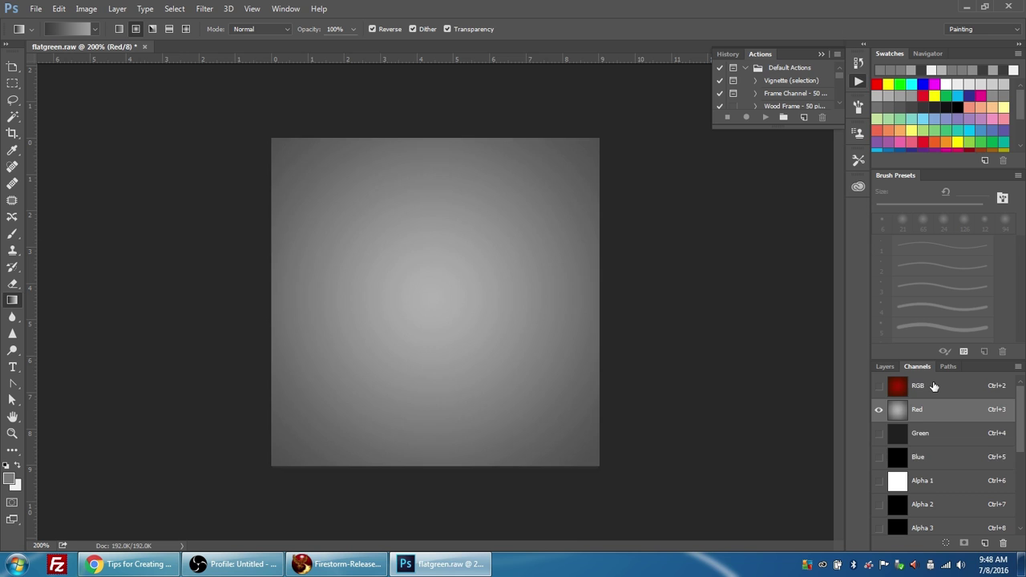
left_click(934, 387)
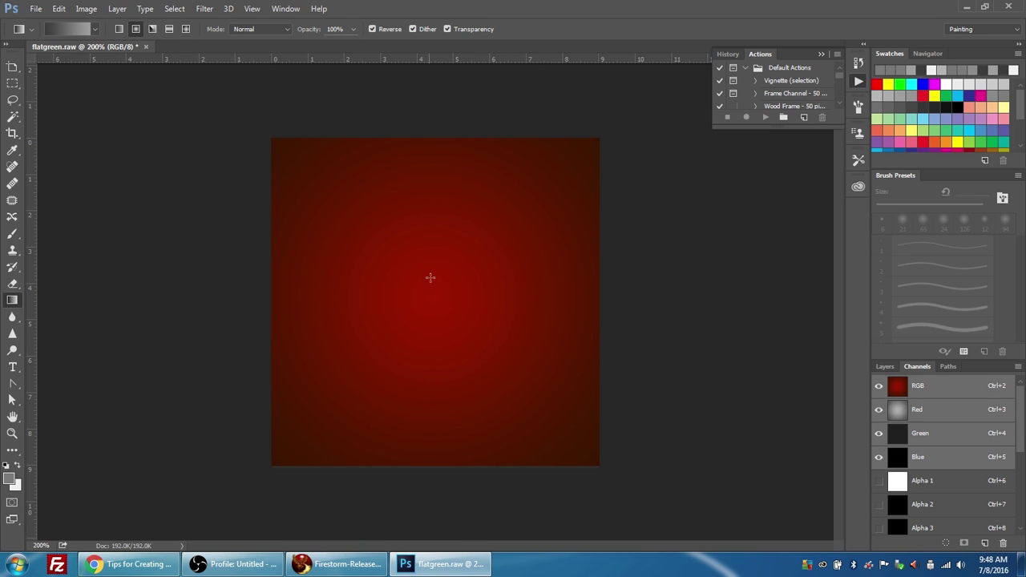
left_click(36, 9)
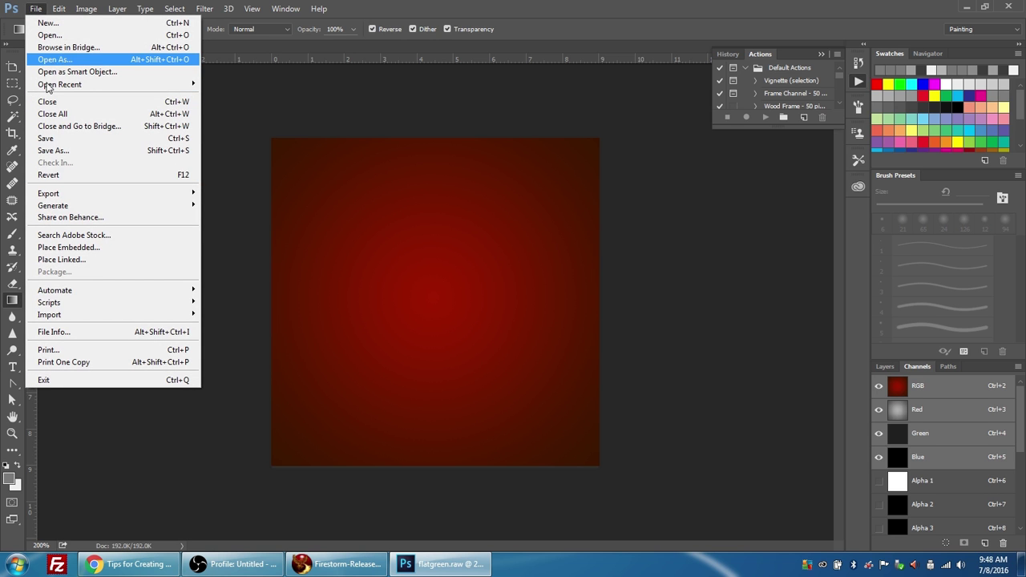
- Save a Photoshop Raw copy named flatgreen_hill with interleaved channel order
left_click(53, 149)
left_click(152, 261)
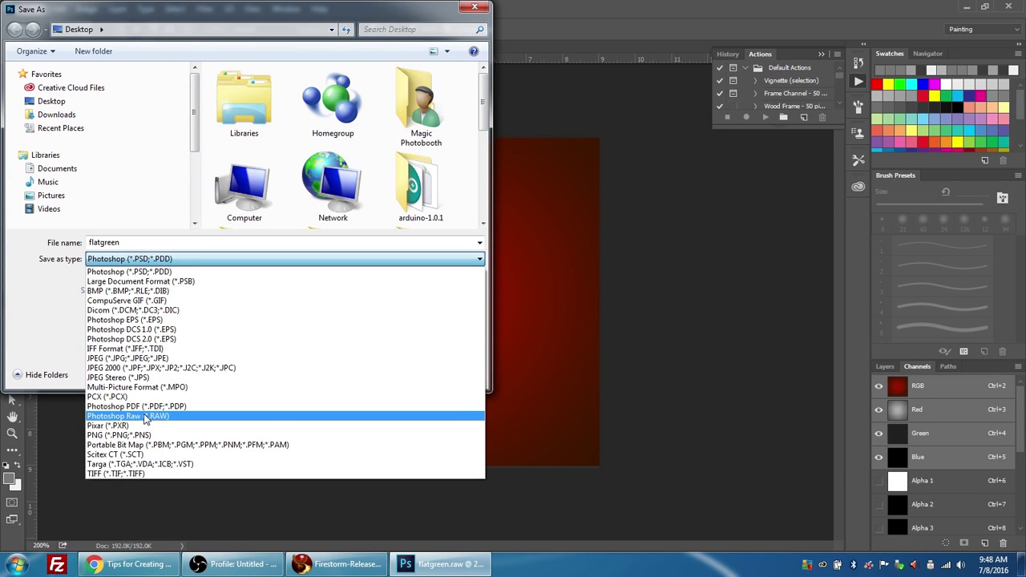
left_click(144, 418)
double_click(126, 243)
left_click(129, 241)
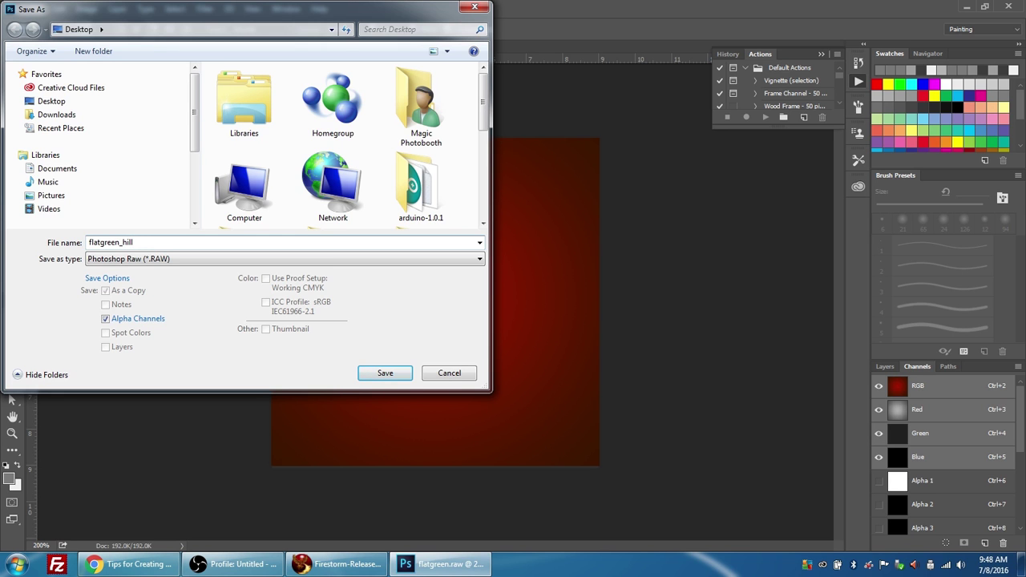
left_click(379, 373)
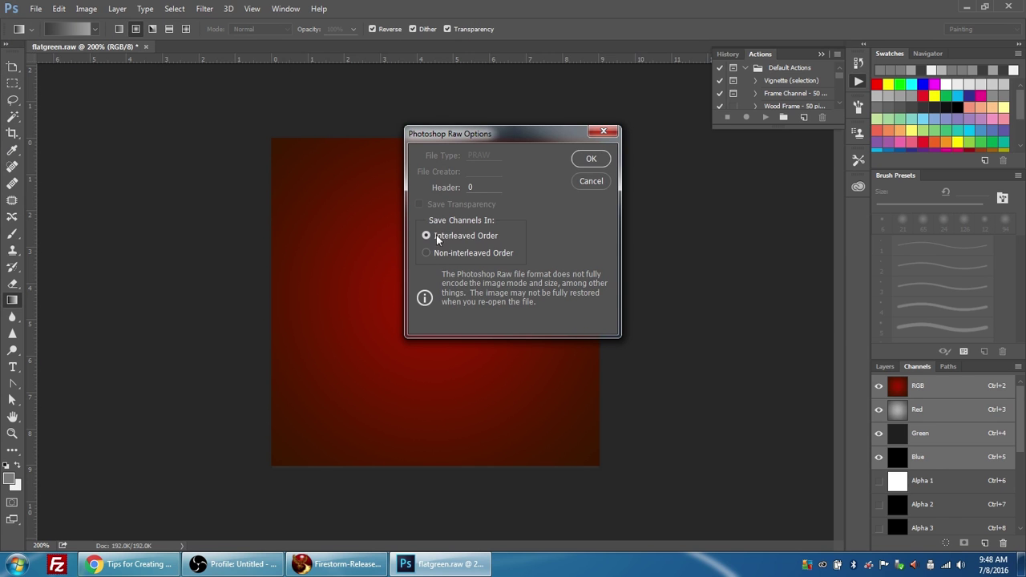
left_click(602, 162)
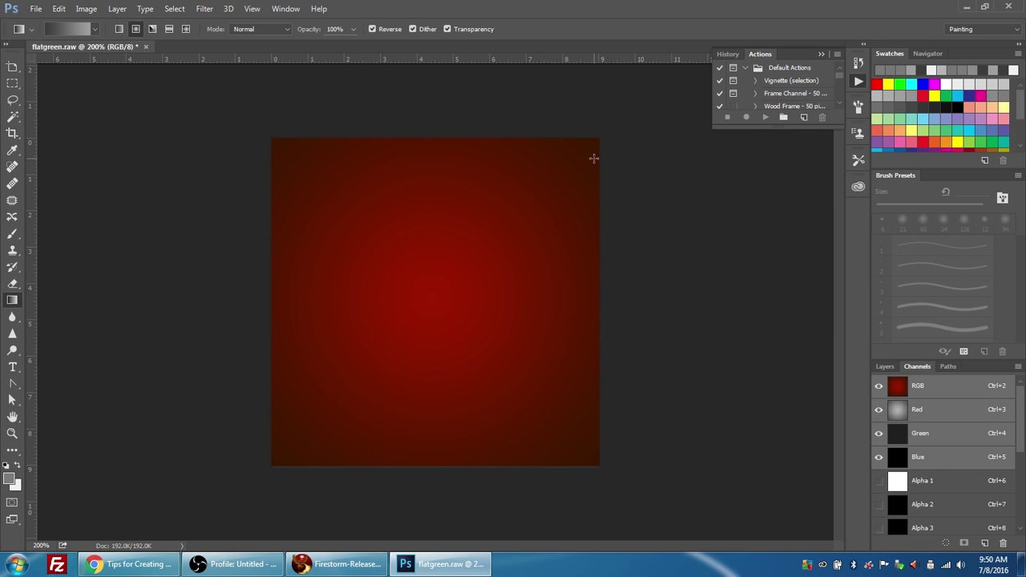
- In Firestorm's Region Details Terrain tab, upload flatgreen_hill as the RAW terrain, then close the notice and window
left_click(336, 564)
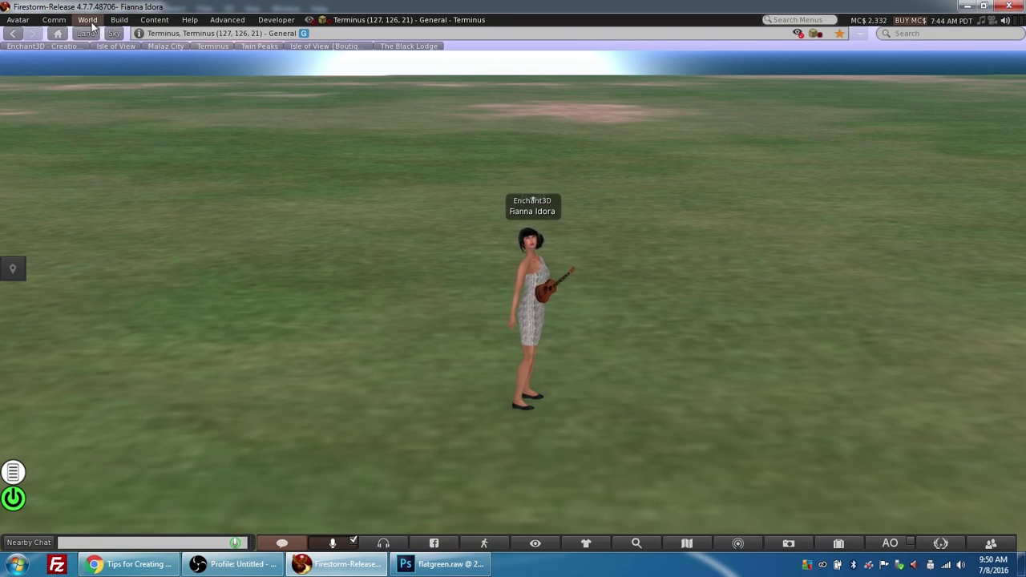
left_click(88, 19)
left_click(103, 167)
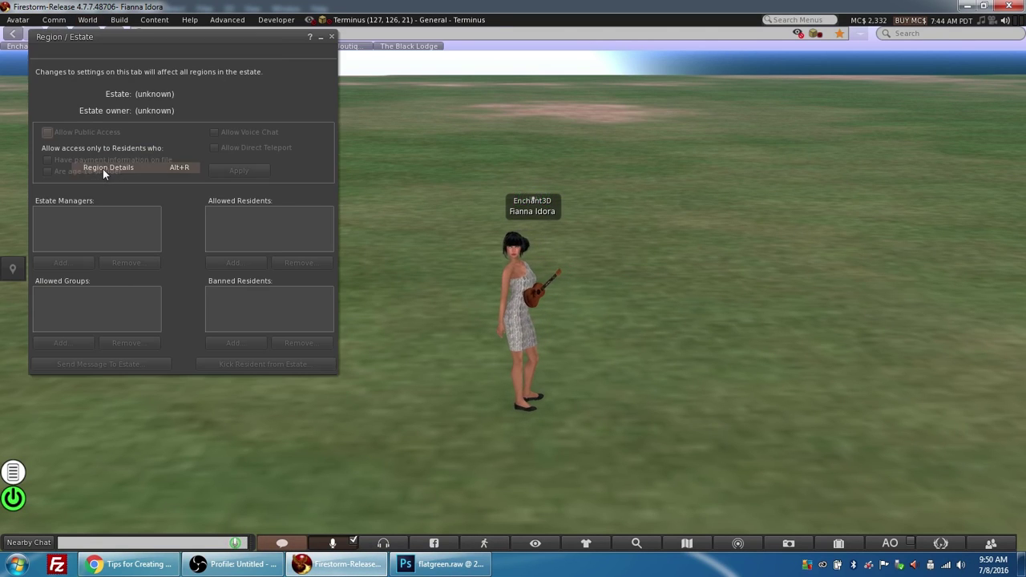
left_click(163, 53)
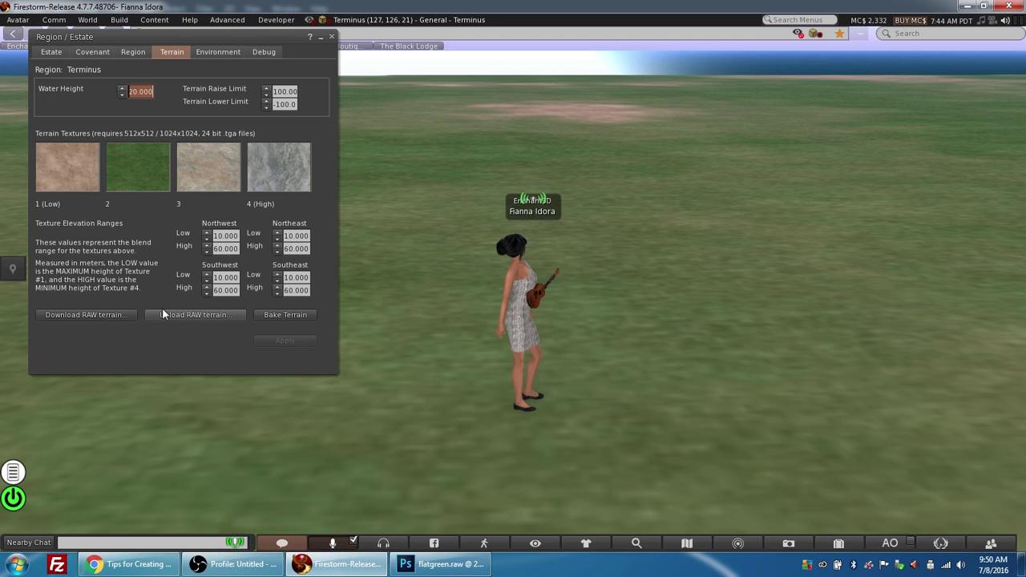
left_click(163, 315)
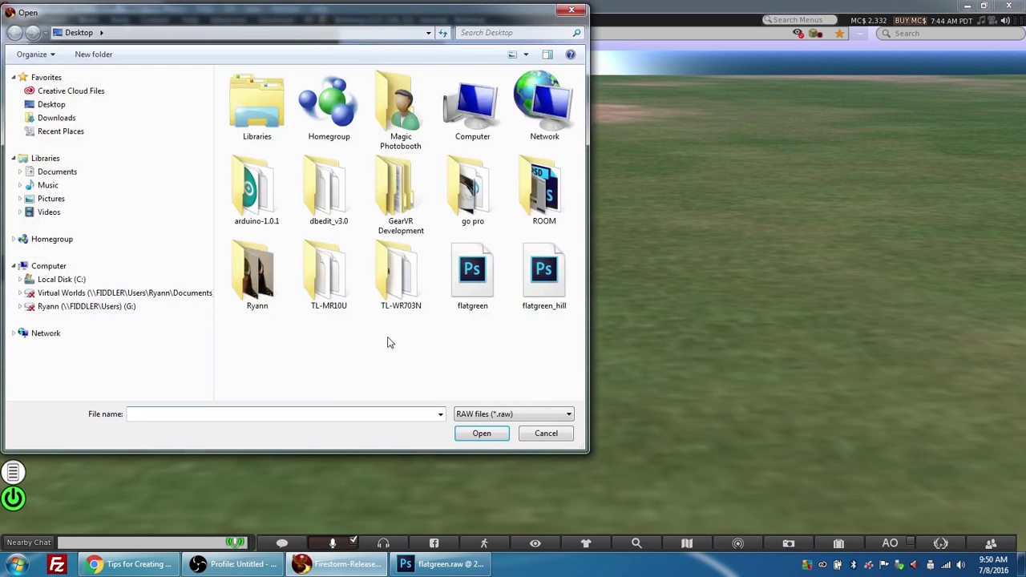
left_click(544, 272)
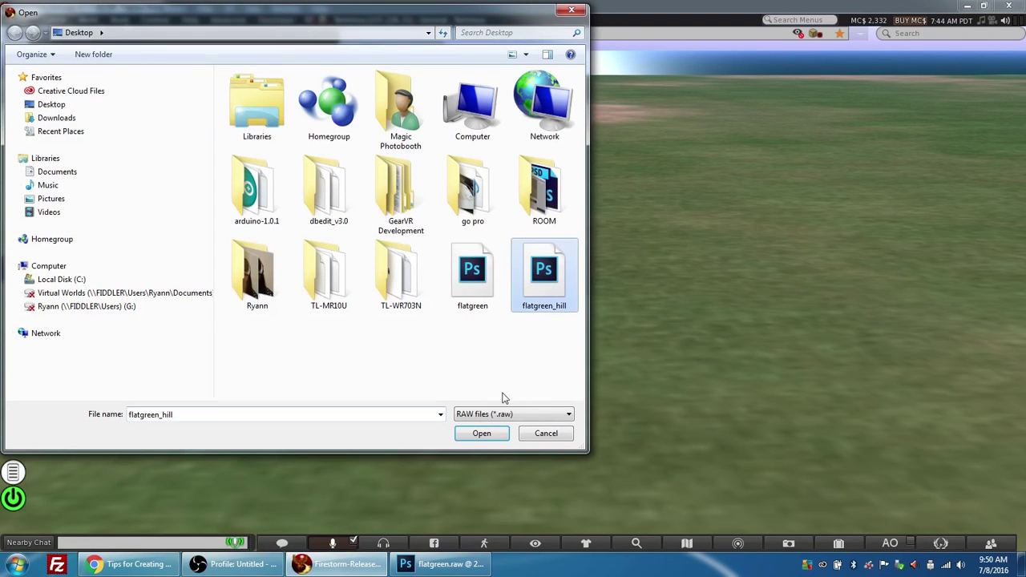
left_click(482, 436)
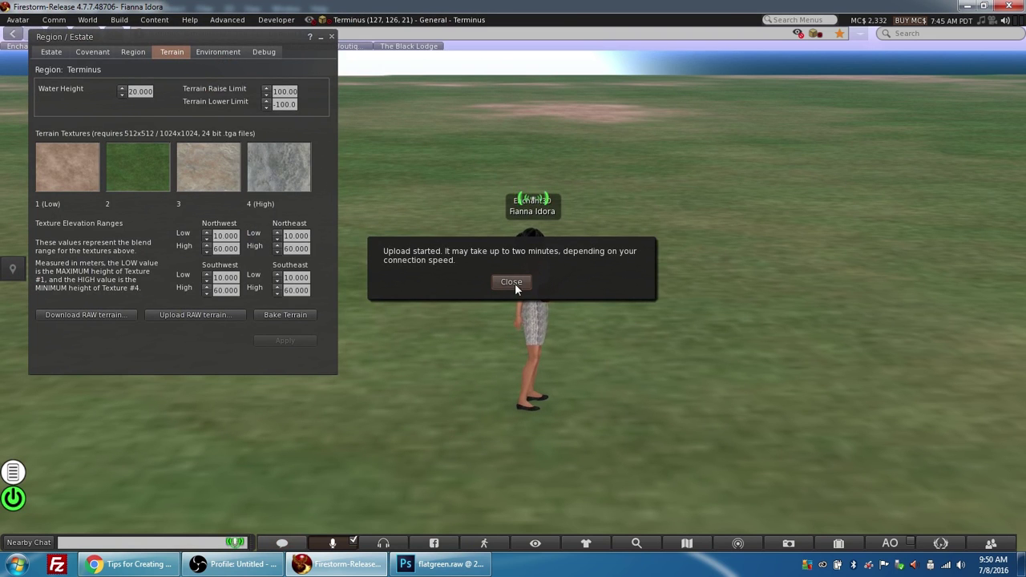
left_click(513, 281)
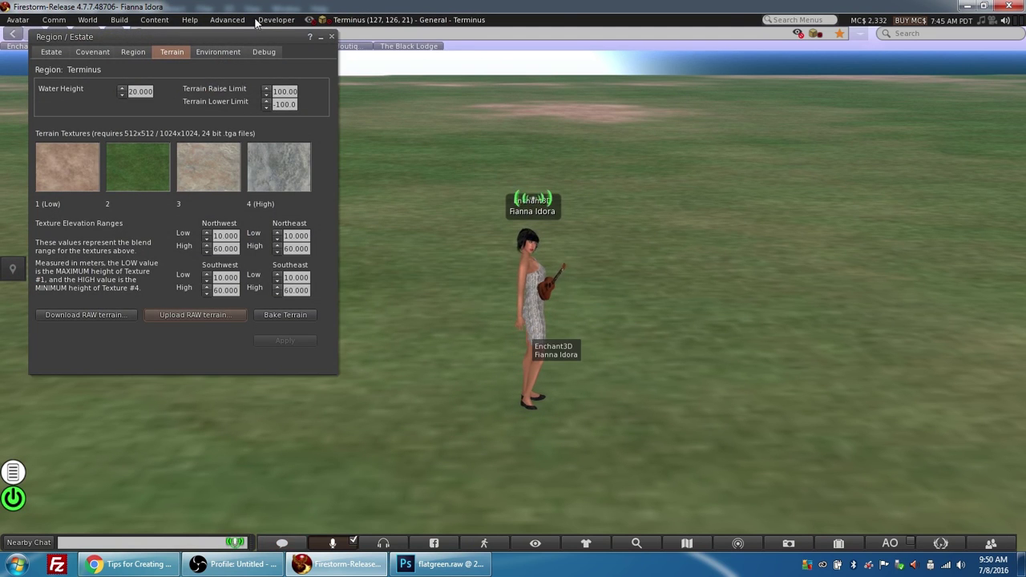
left_click(331, 36)
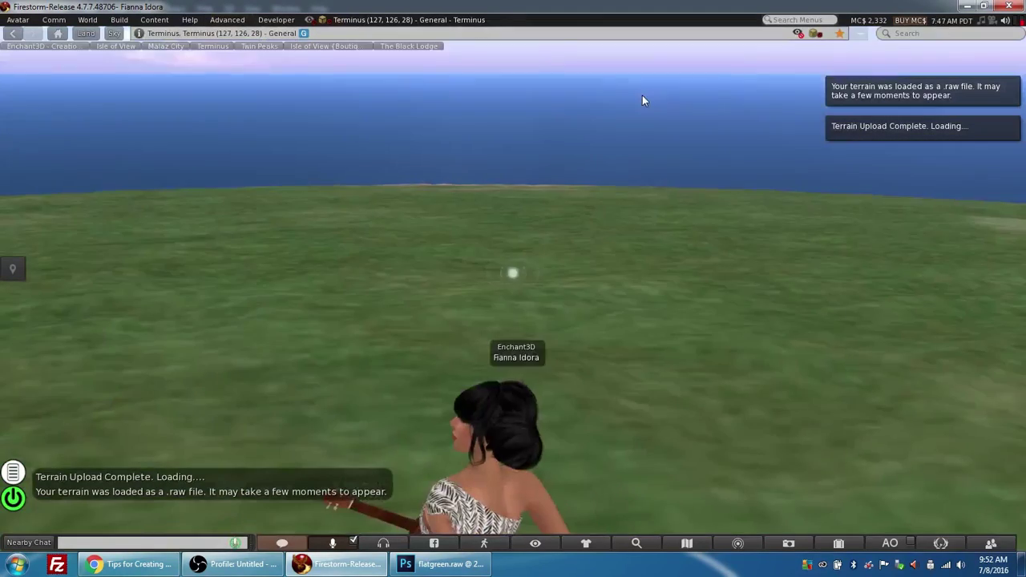
- Zoom and orbit the camera out over the new rounded hill island, then return to Photoshop
scroll(559, 374, "down", 3)
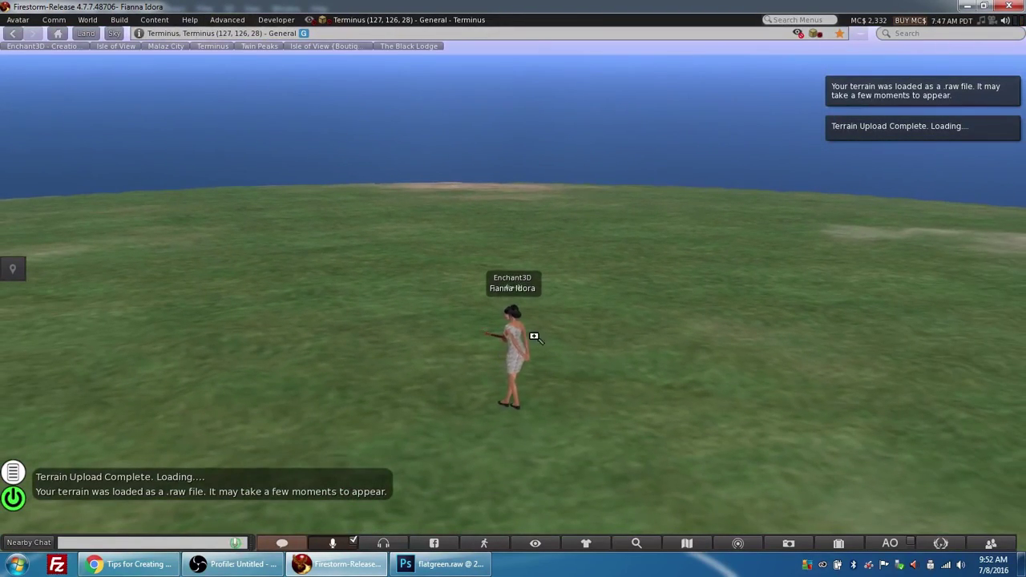
scroll(559, 373, "down", 3)
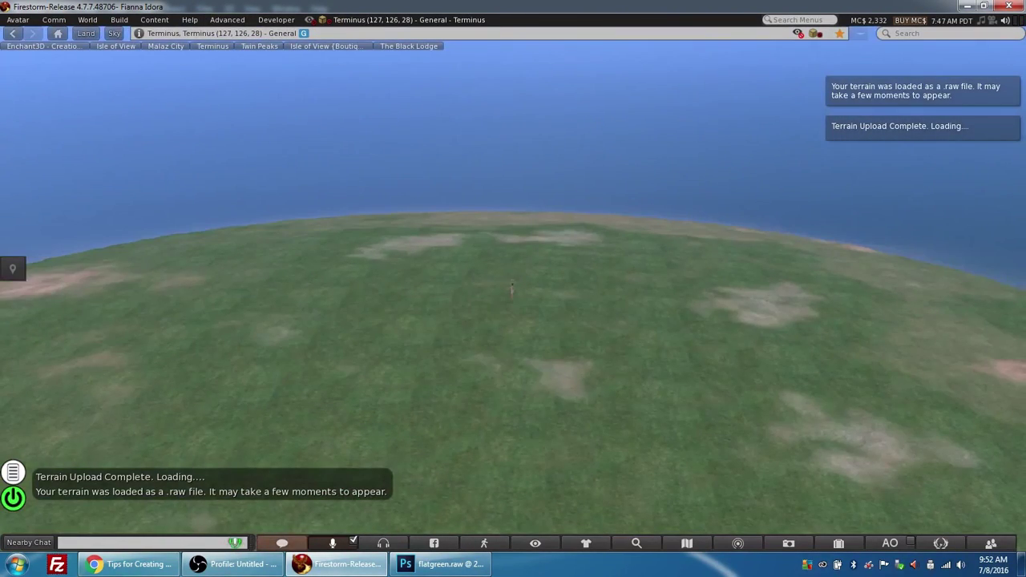
scroll(560, 373, "down", 5)
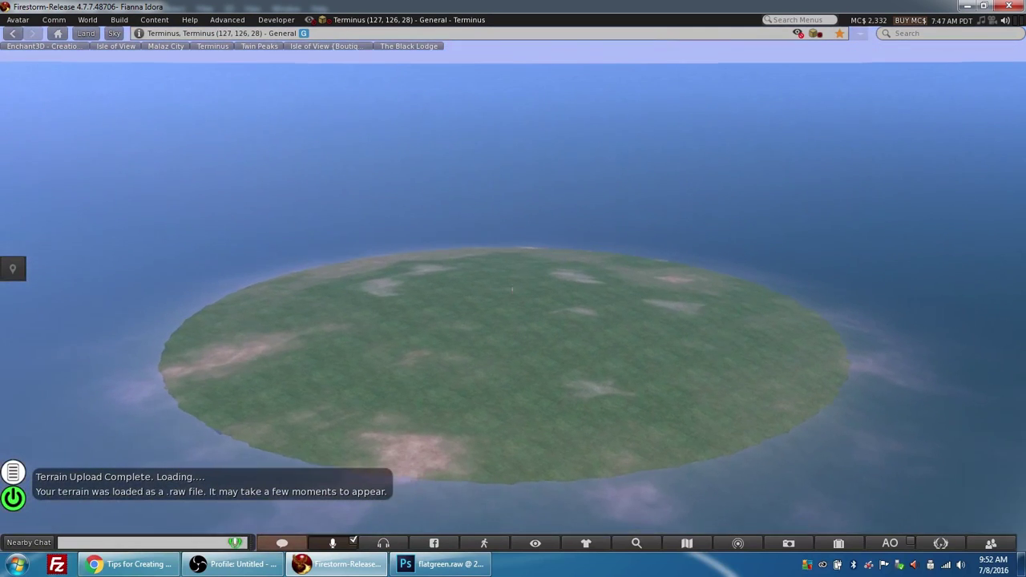
scroll(513, 320, "up", 5)
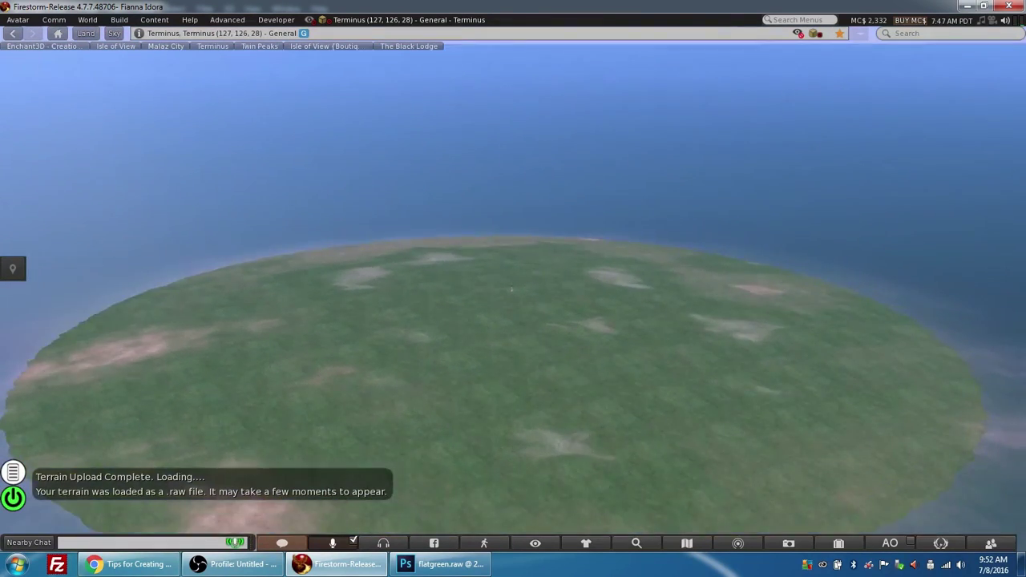
key("Left")
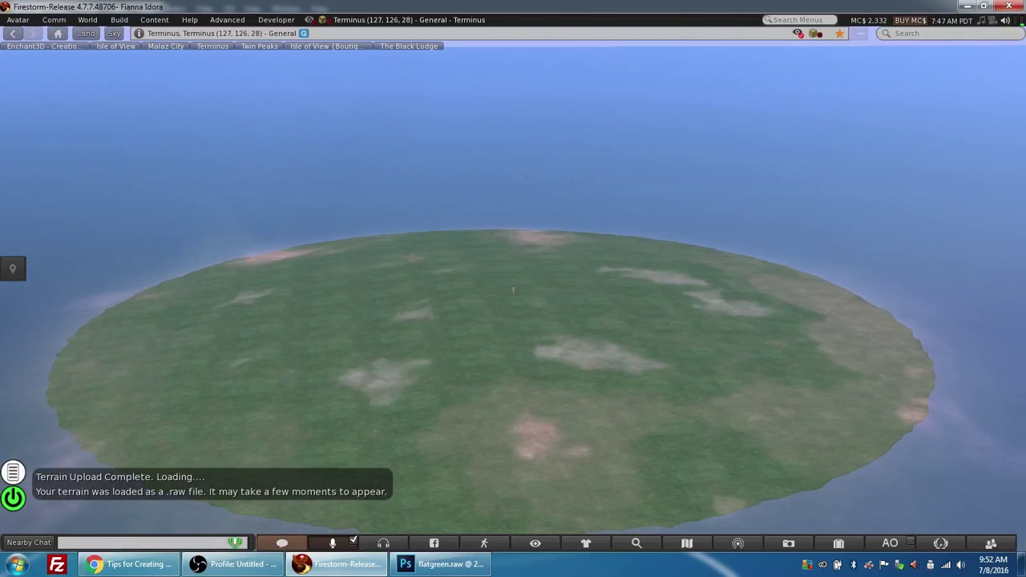
left_click_drag(458, 307, 144, 403)
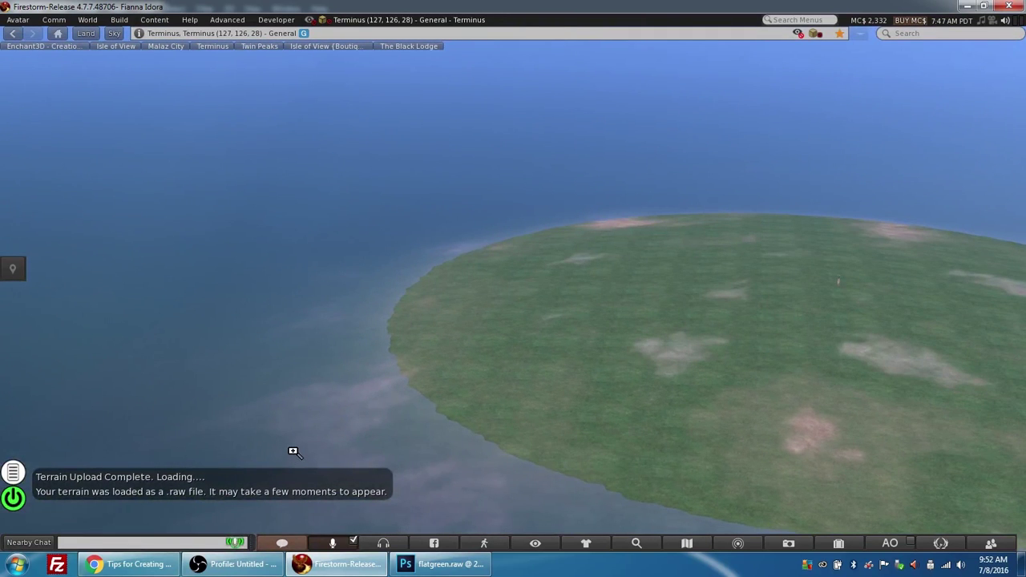
scroll(460, 312, "down", 3)
left_click_drag(460, 312, 626, 197)
scroll(627, 198, "up", 5)
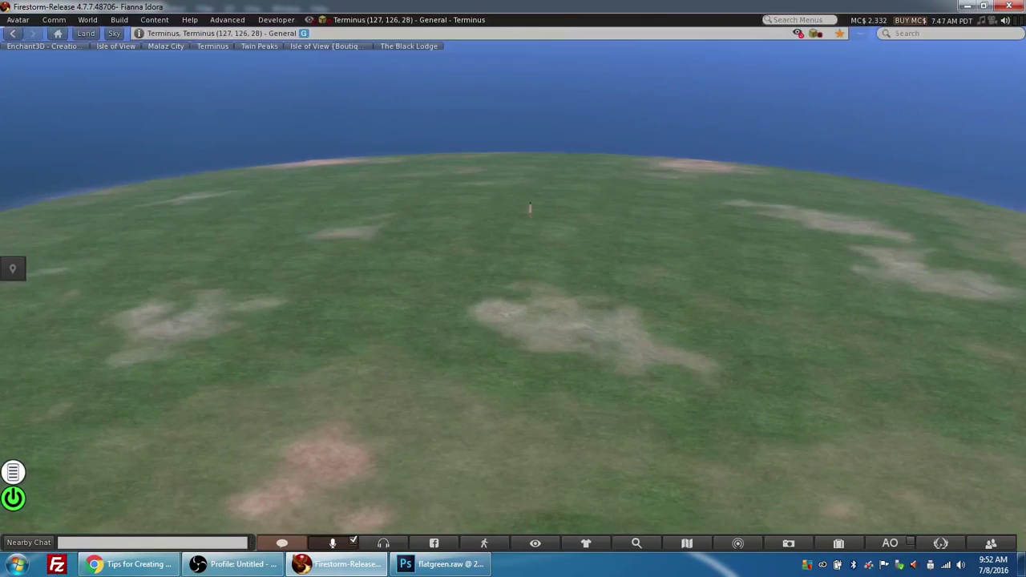
scroll(726, 252, "up", 10)
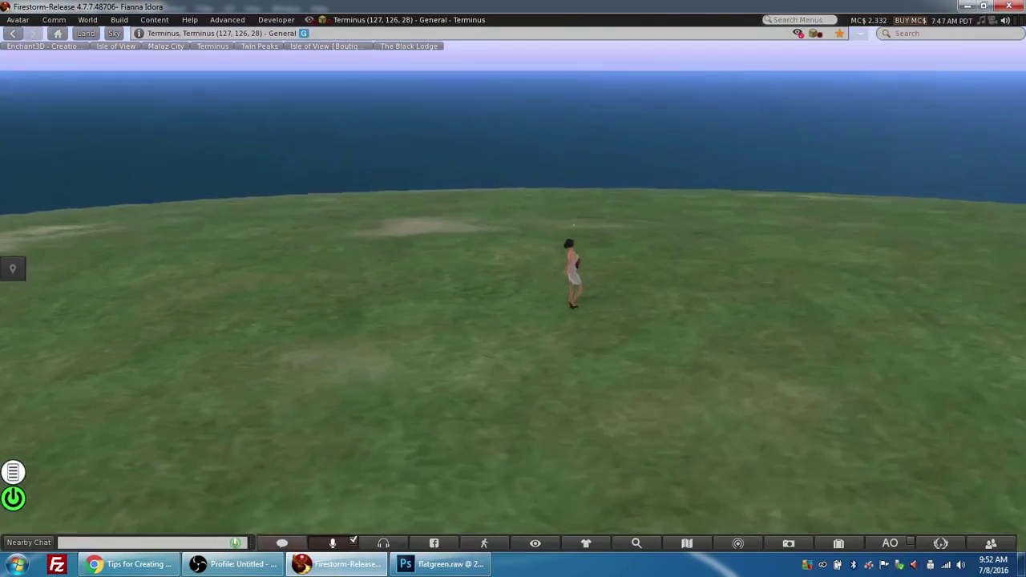
scroll(513, 286, "down", 5)
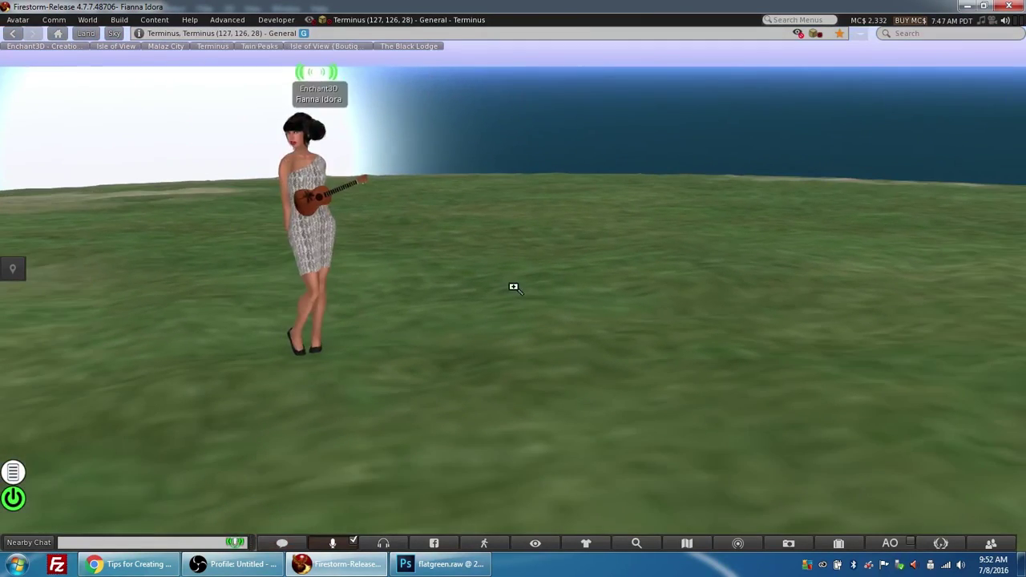
scroll(504, 272, "up", 5)
scroll(617, 340, "down", 3)
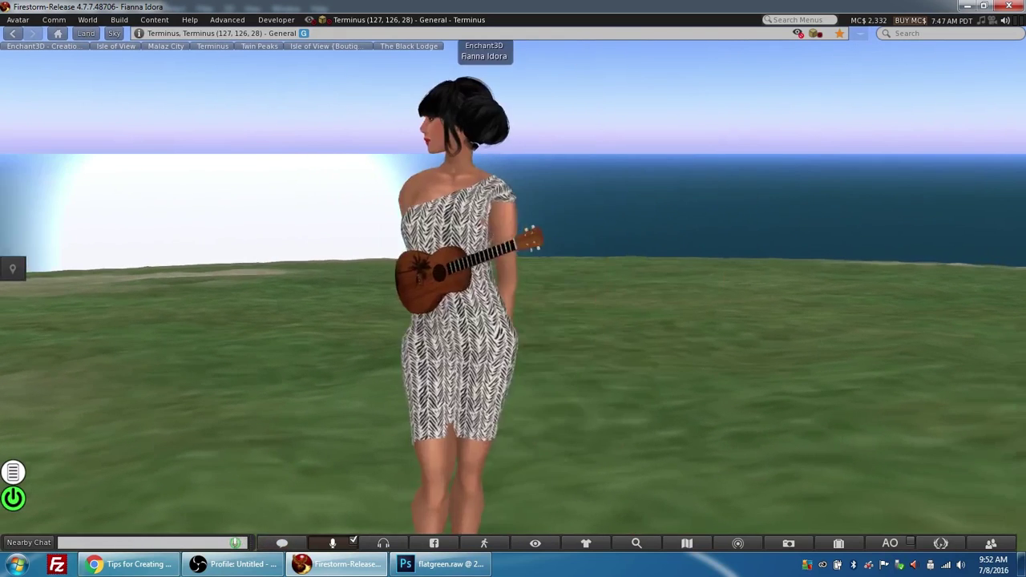
left_click(617, 341, "alt")
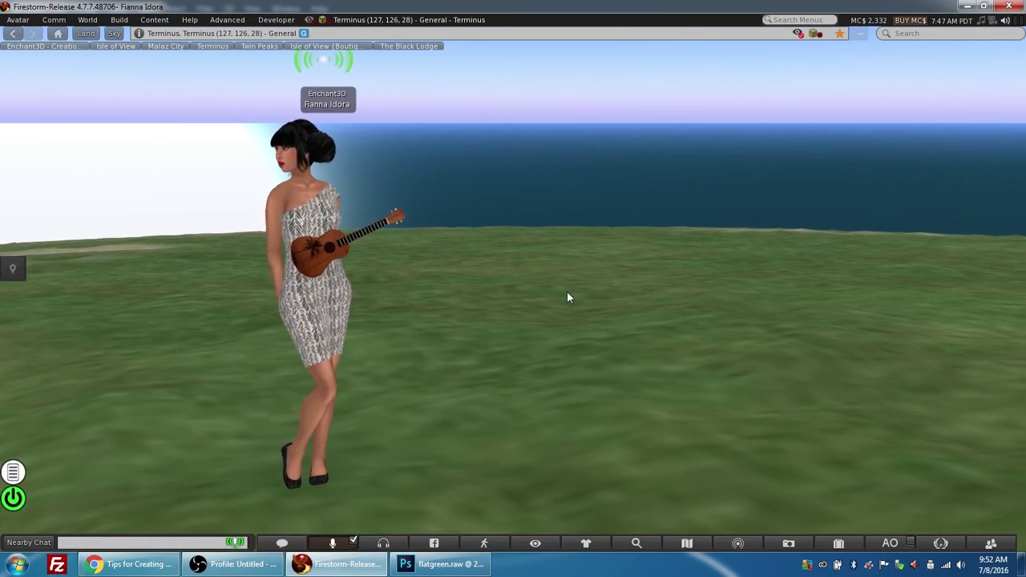
key("alt+Tab")
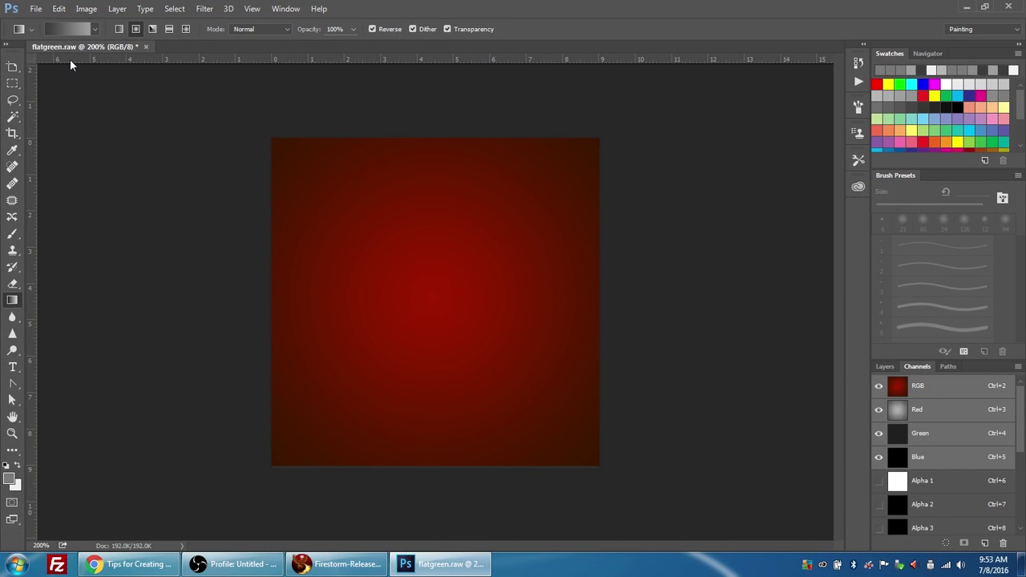
- Undo the radial gradient and Paint Bucket fill the Red channel with flat grey 60 (3c3c3c)
key("ctrl+z")
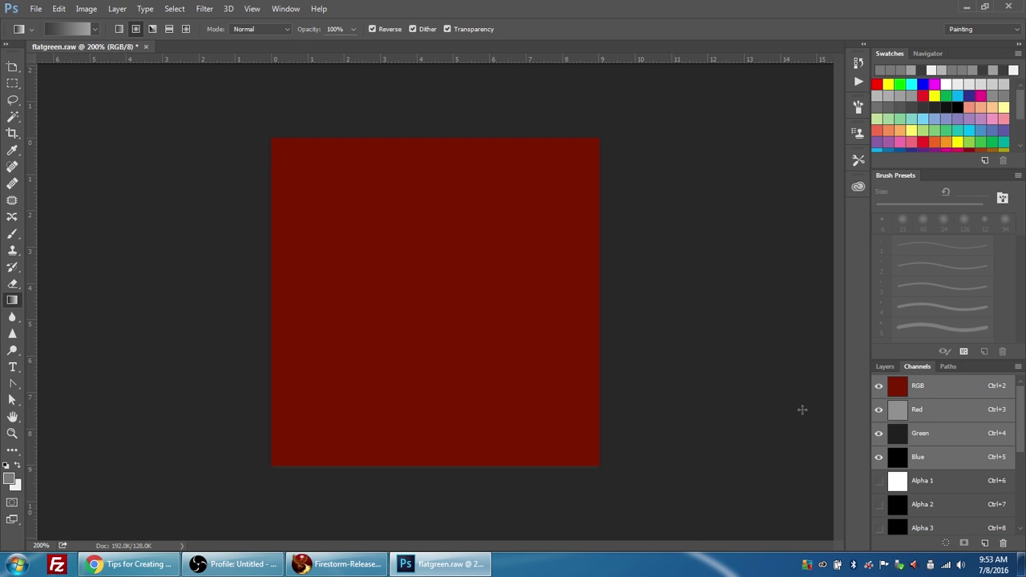
left_click(935, 412)
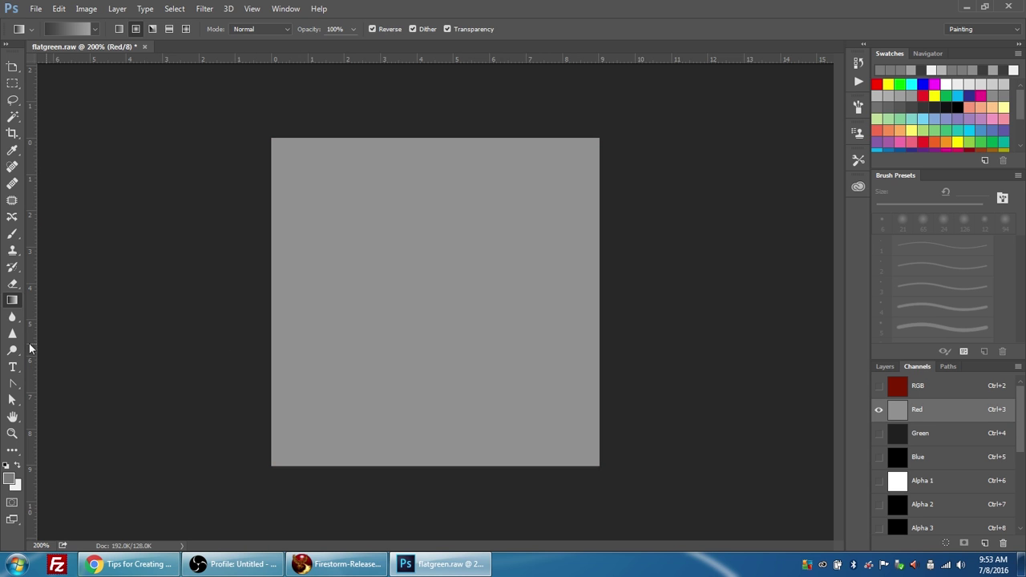
left_click(8, 481)
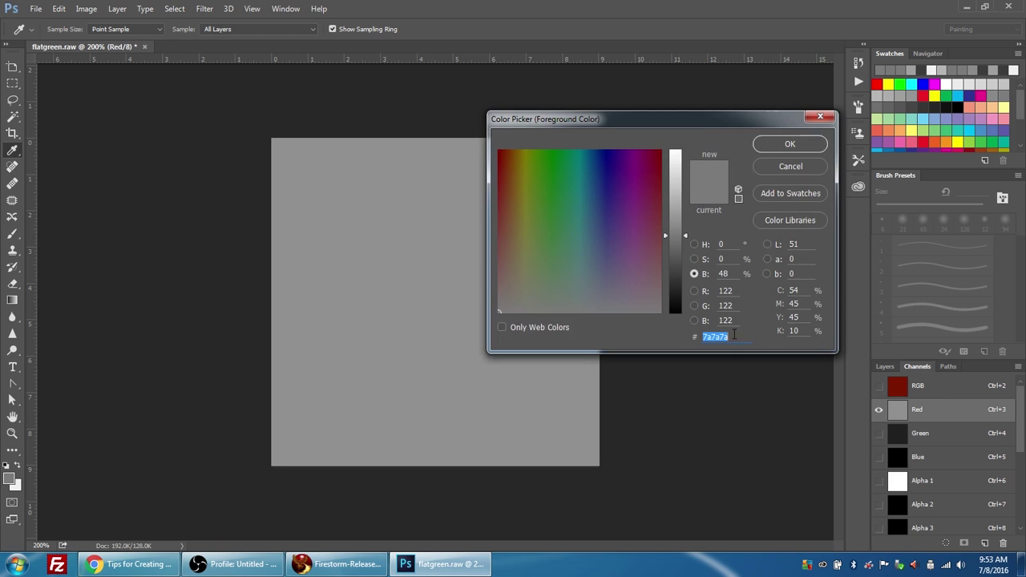
type("600")
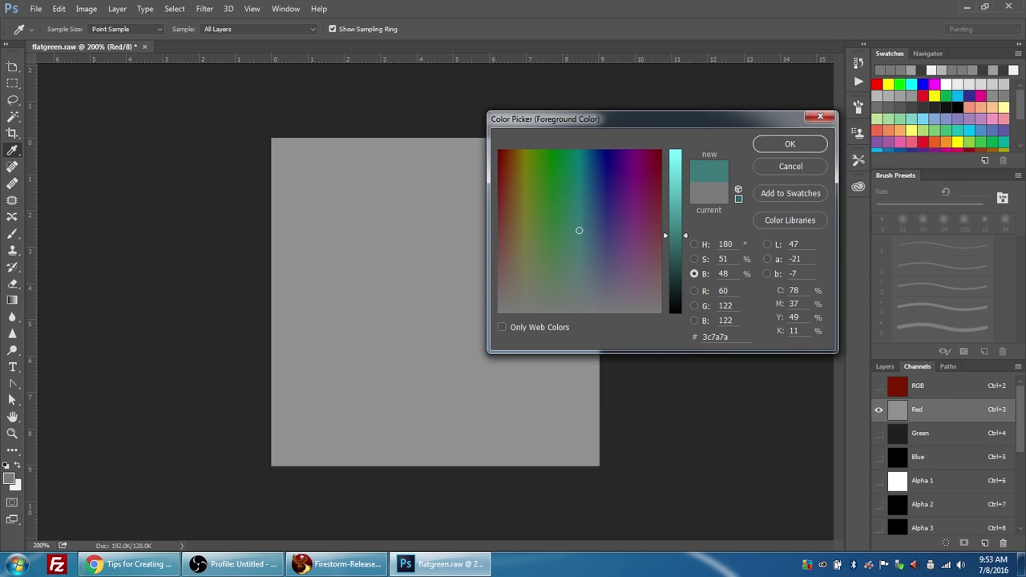
key("Tab")
type("60")
key("Tab")
type("60")
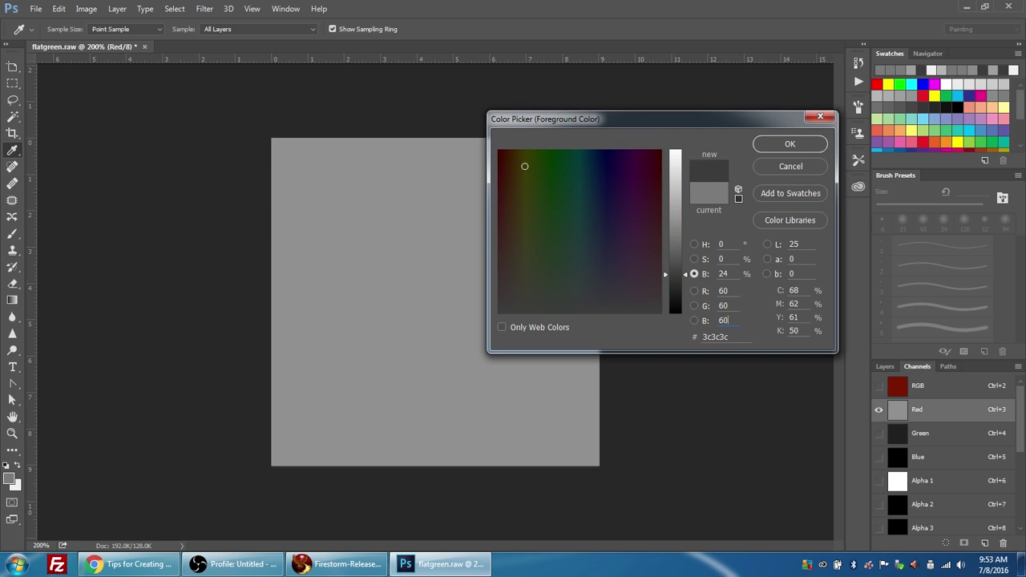
left_click(789, 146)
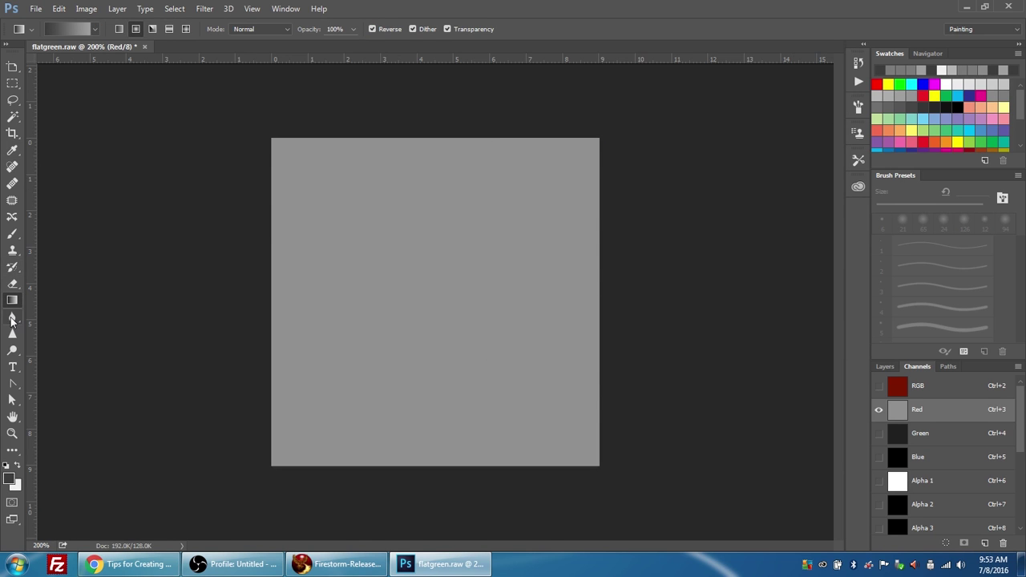
left_click(12, 450)
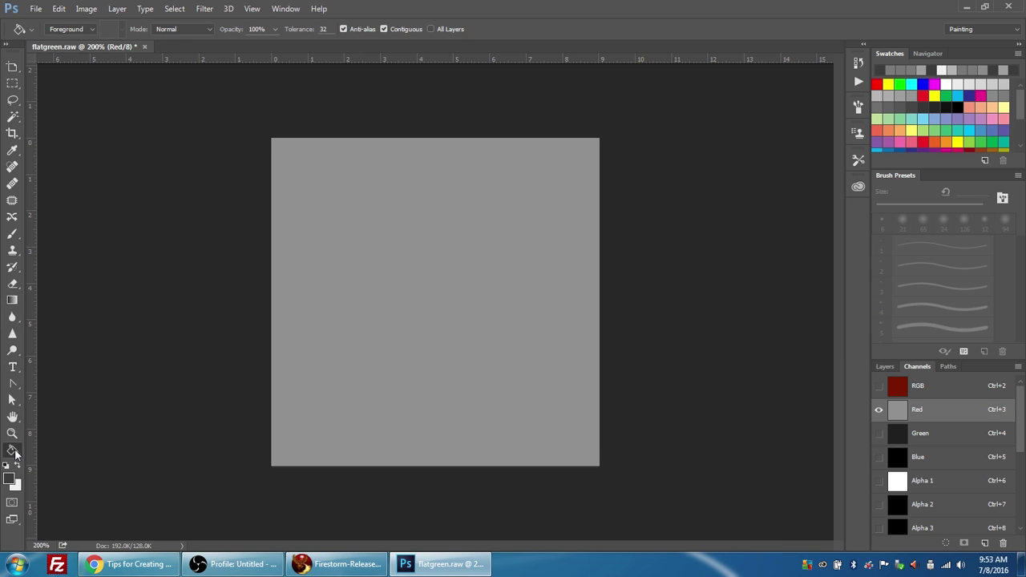
left_click(484, 278)
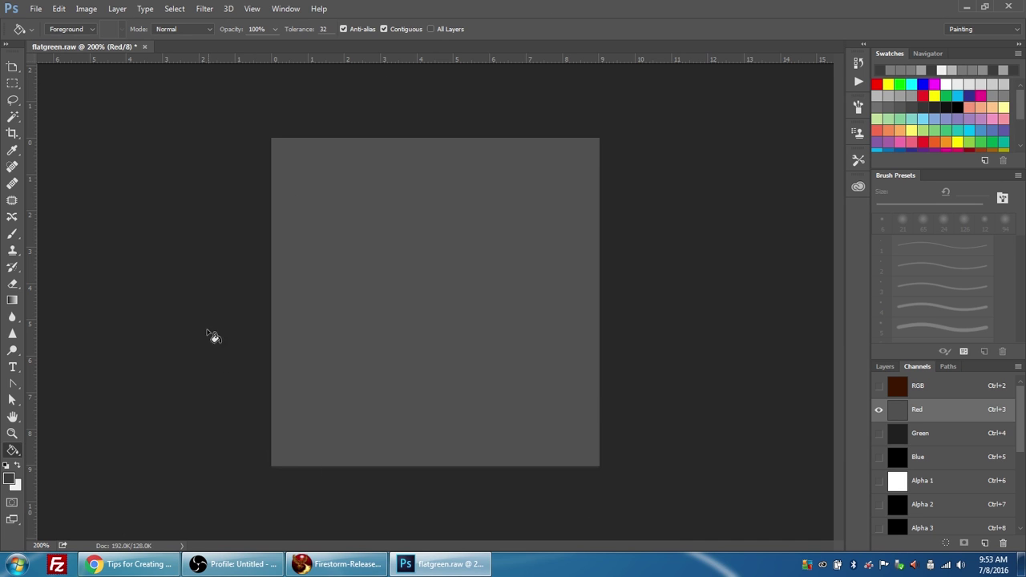
- Place a fixed-size 230 × 230 px rectangular selection just inside the canvas edges
left_click(13, 84)
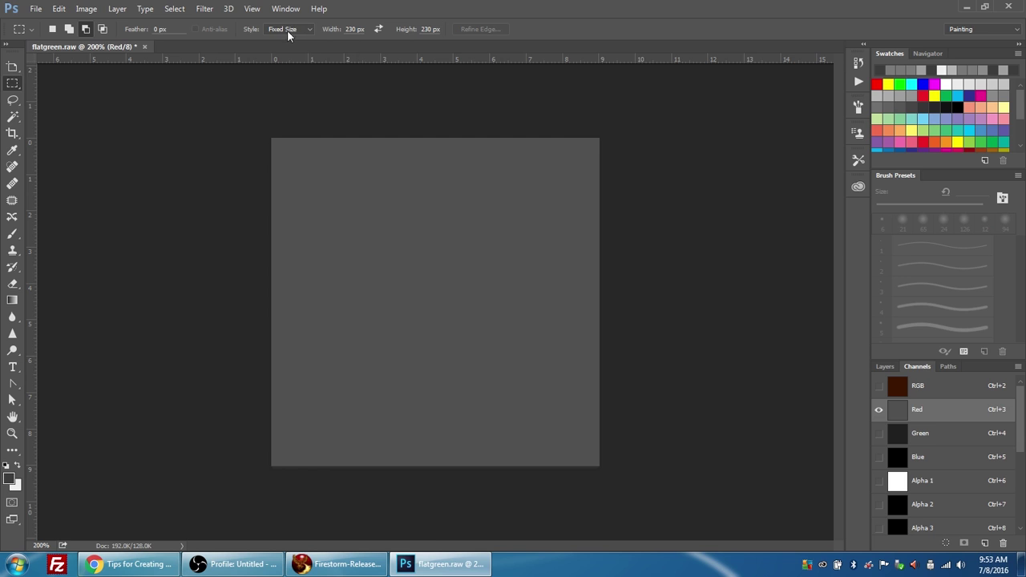
left_click(288, 35)
left_click(287, 50)
left_click(347, 29)
left_click(421, 29)
left_click_drag(294, 174, 287, 156)
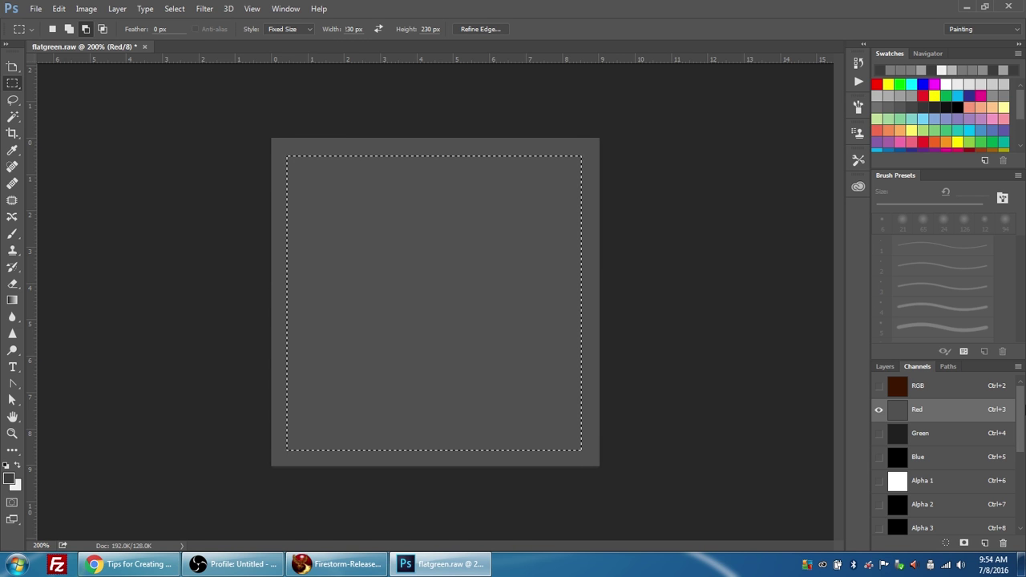
key("Right")
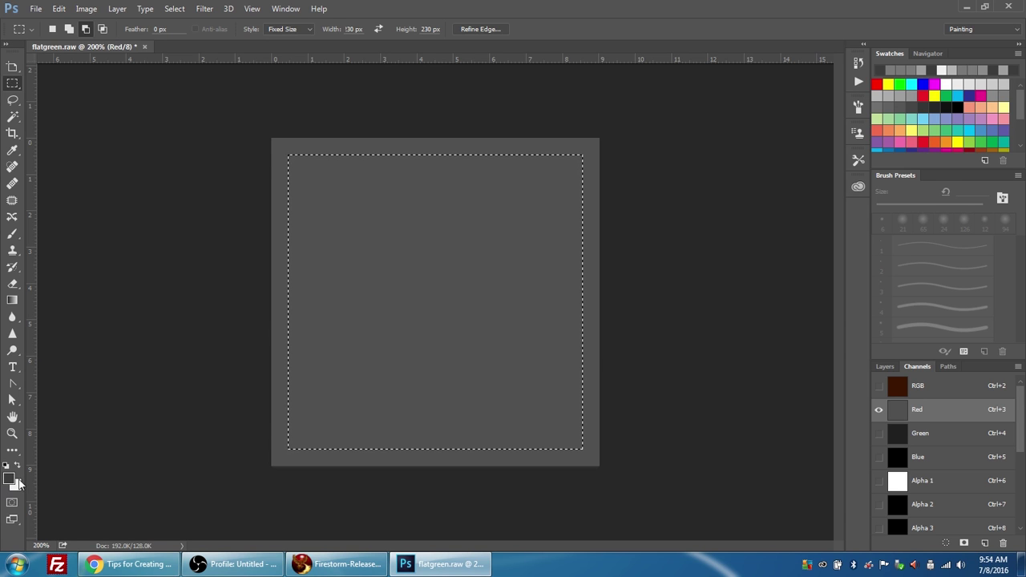
- Set the foreground colour to mid grey 120 (787878)
left_click(11, 481)
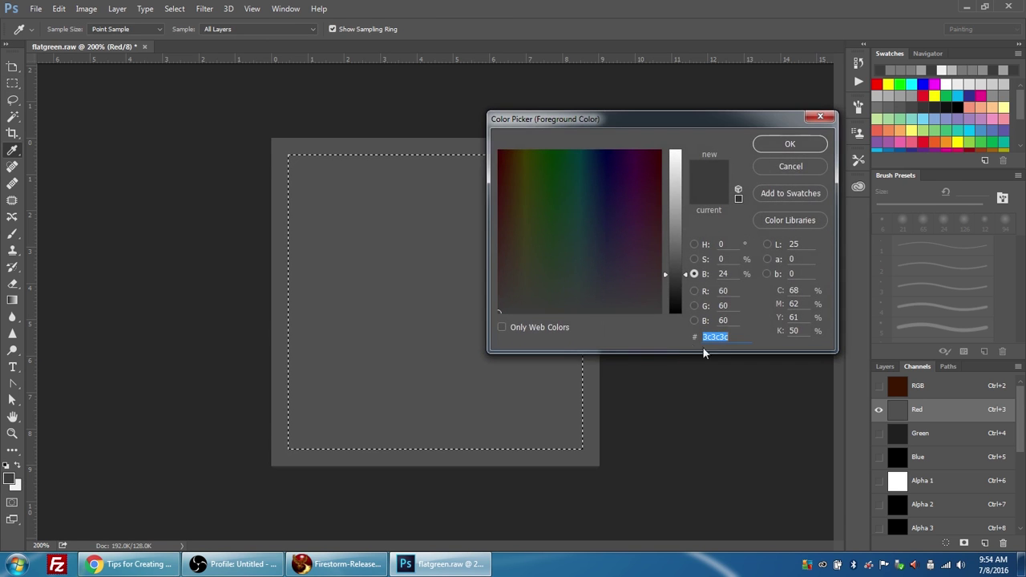
left_click(724, 291)
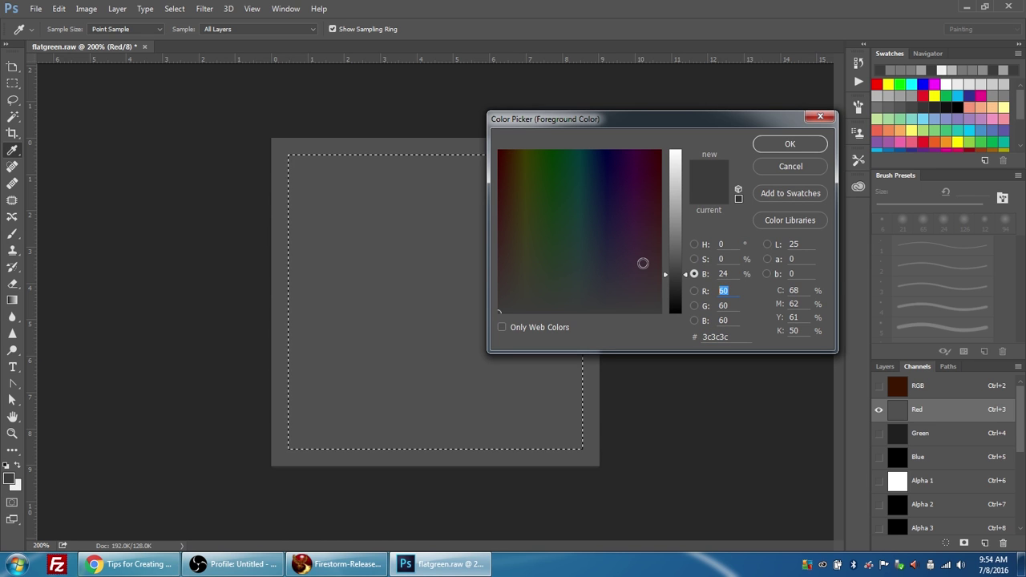
type("120")
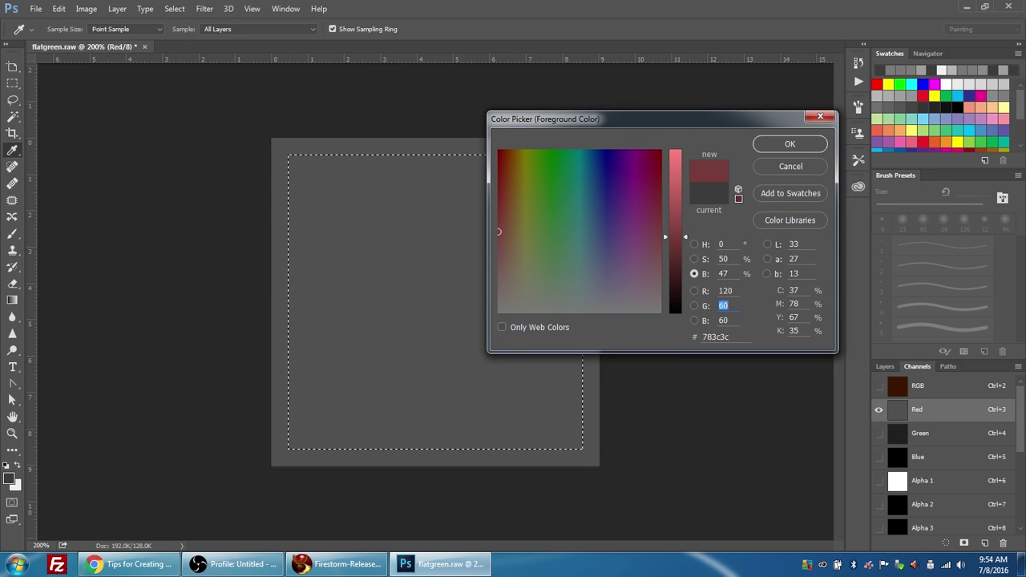
type("120120")
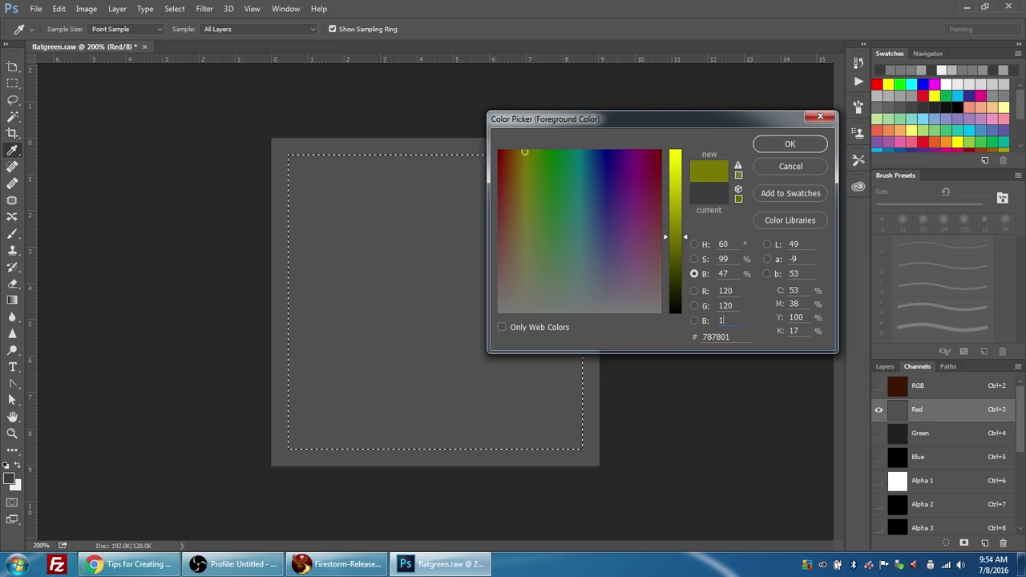
left_click(807, 142)
key("m")
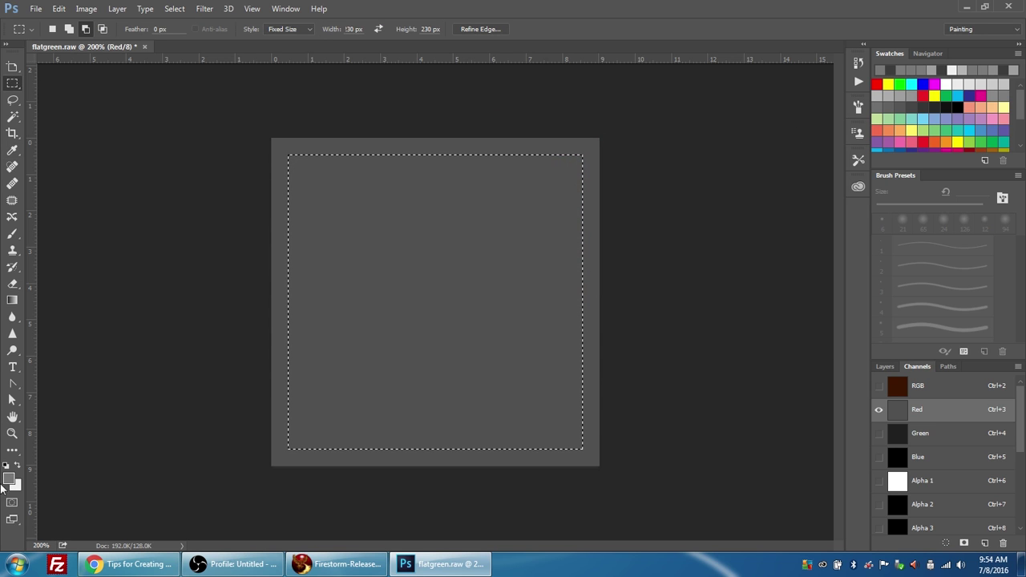
left_click(13, 452)
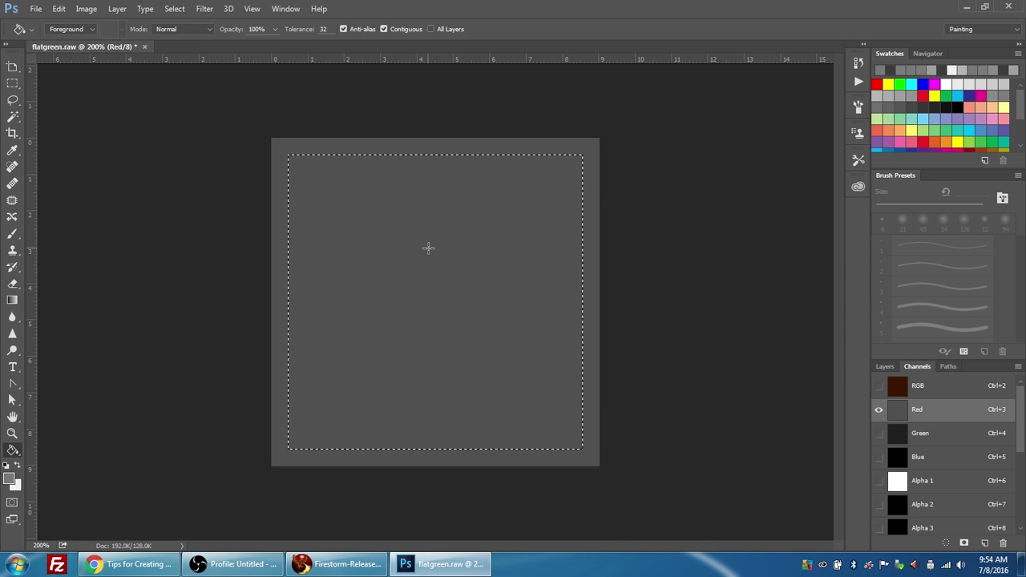
- Fill the 230 px square with grey 120 and contract the selection by 20 pixels
left_click(431, 242)
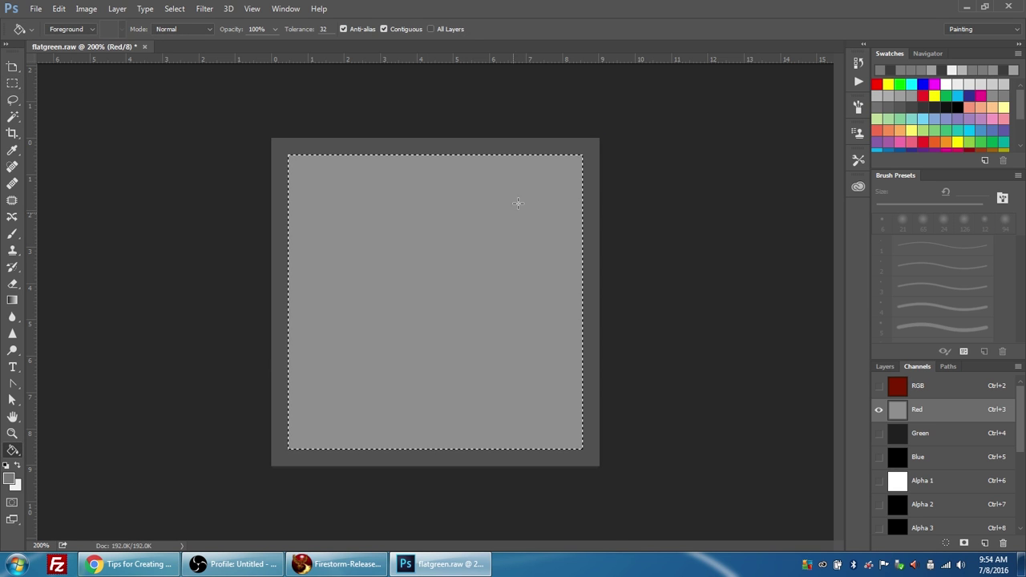
left_click(175, 10)
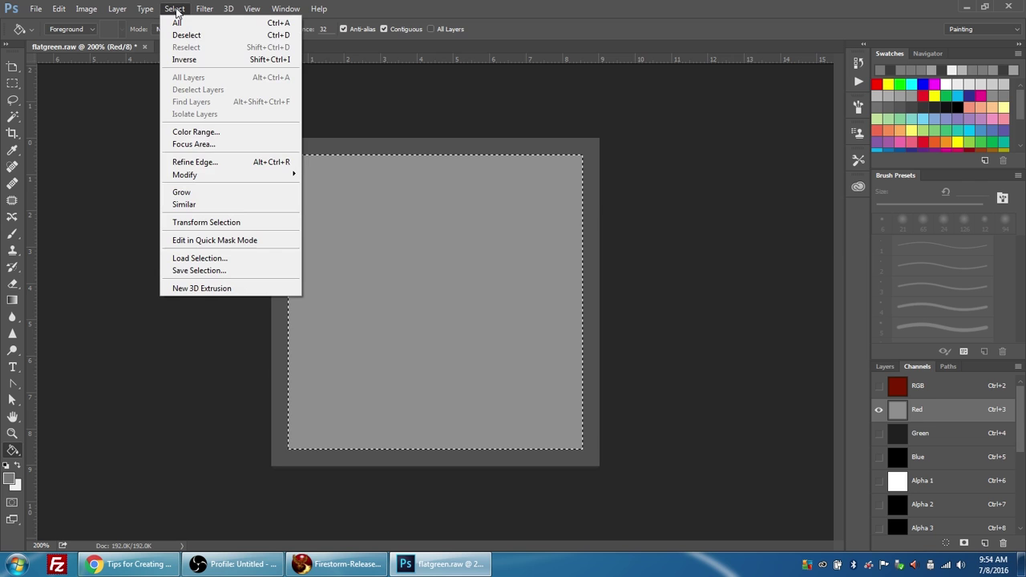
mouse_move(206, 176)
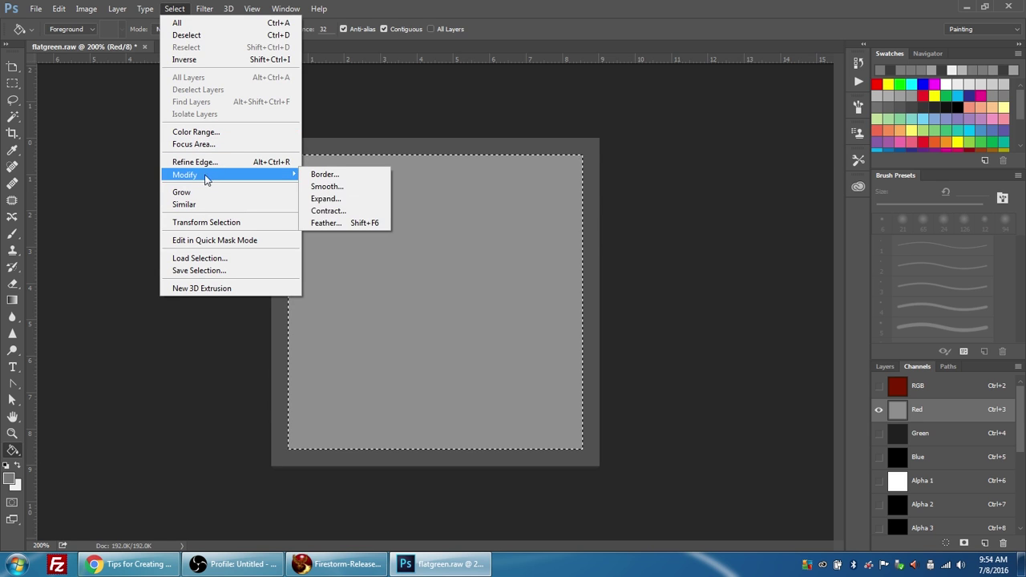
left_click(339, 212)
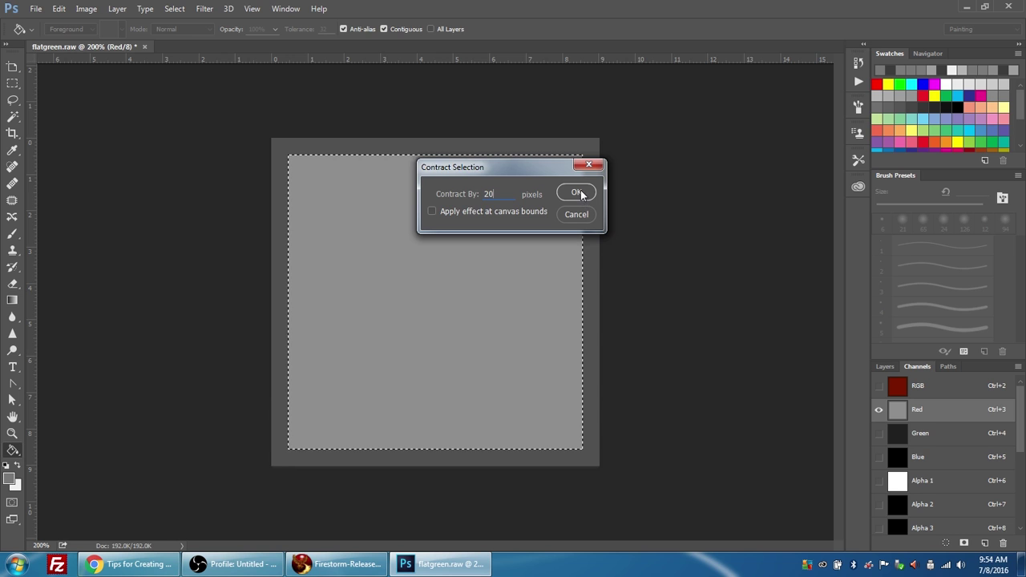
left_click(577, 194)
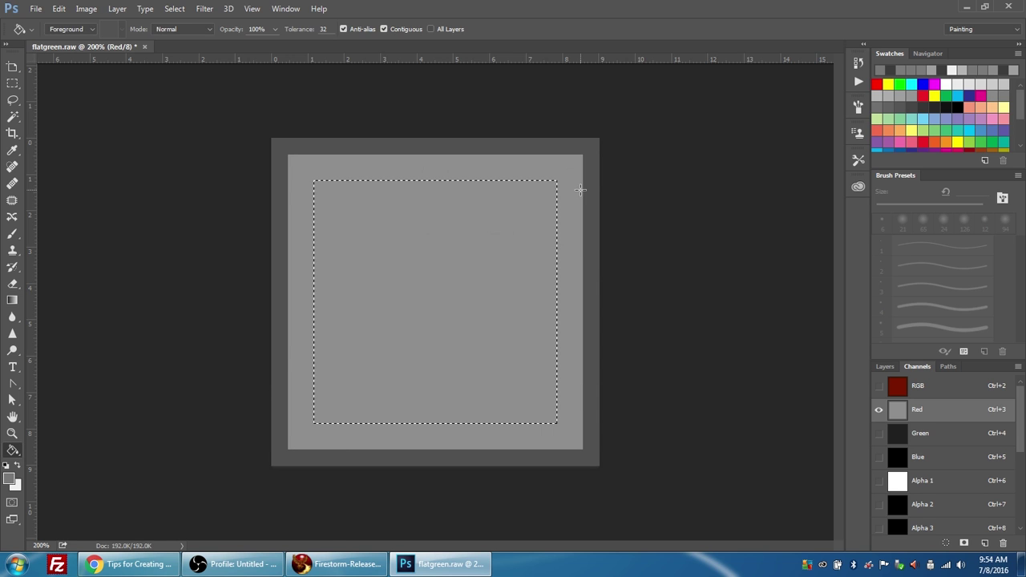
- Fill the contracted square with light grey 180 (b4b4b4)
left_click(10, 480)
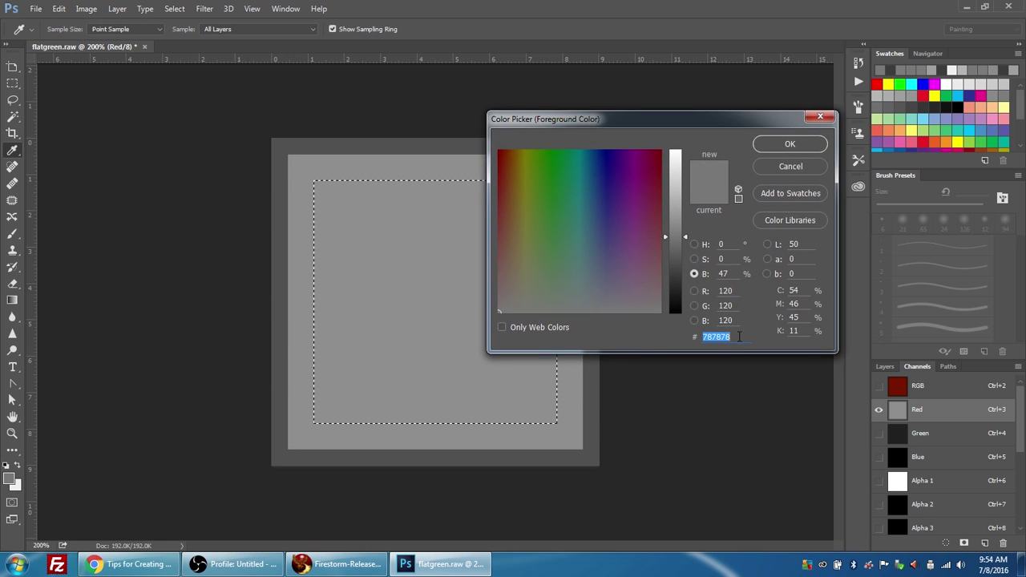
left_click(726, 291)
type("180")
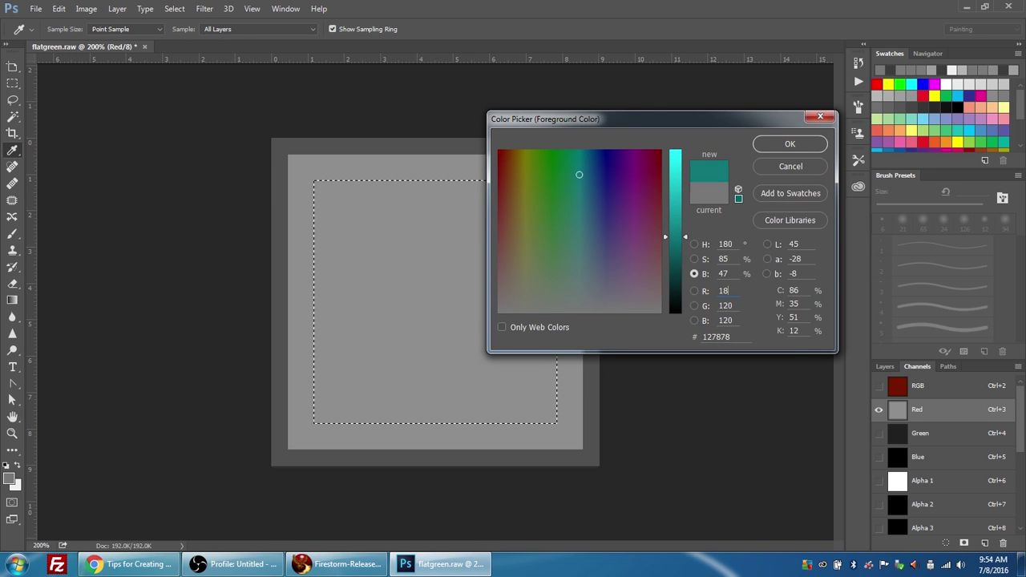
key("Tab")
type("180")
key("Tab")
type("180")
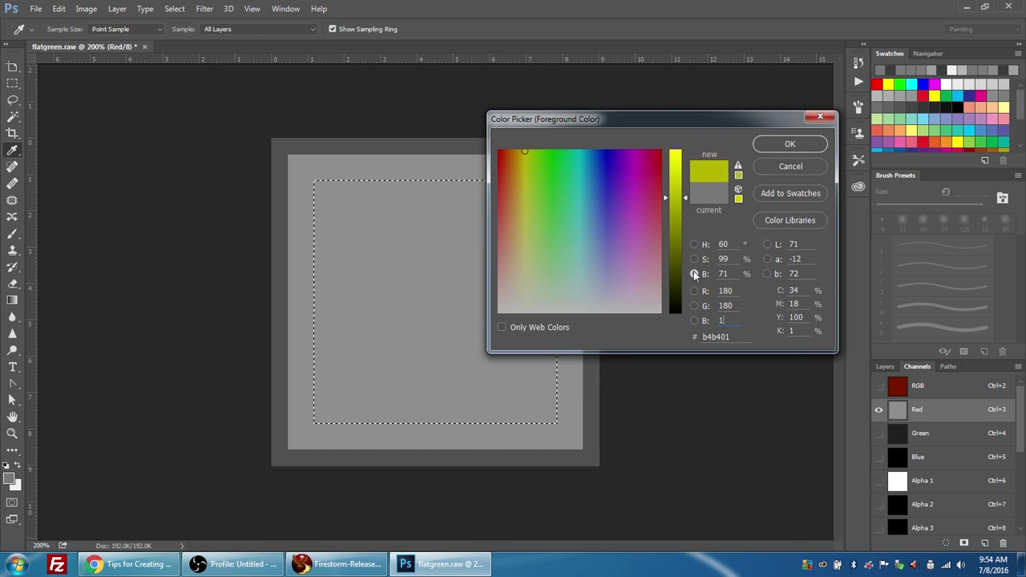
left_click(819, 152)
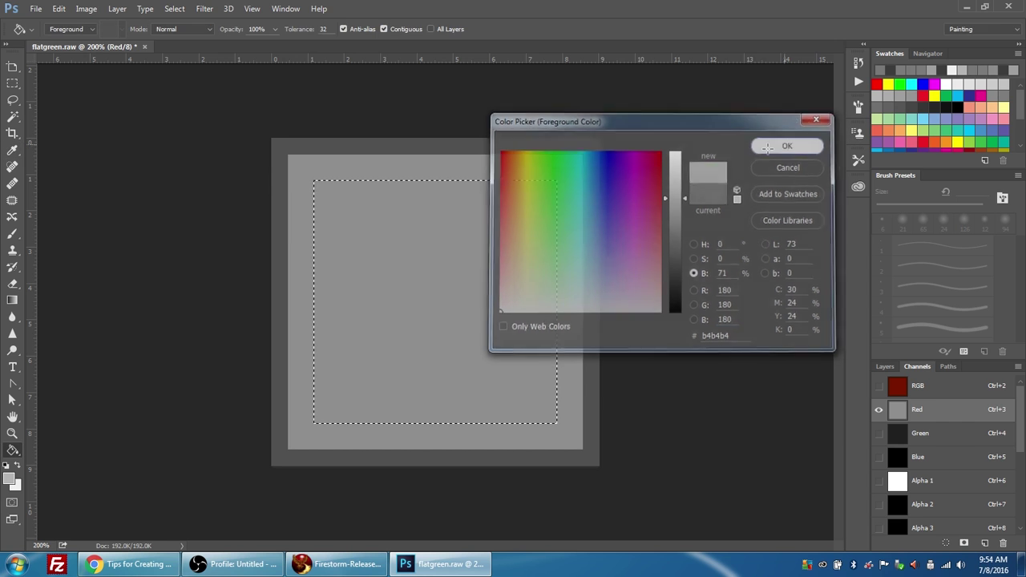
key("g")
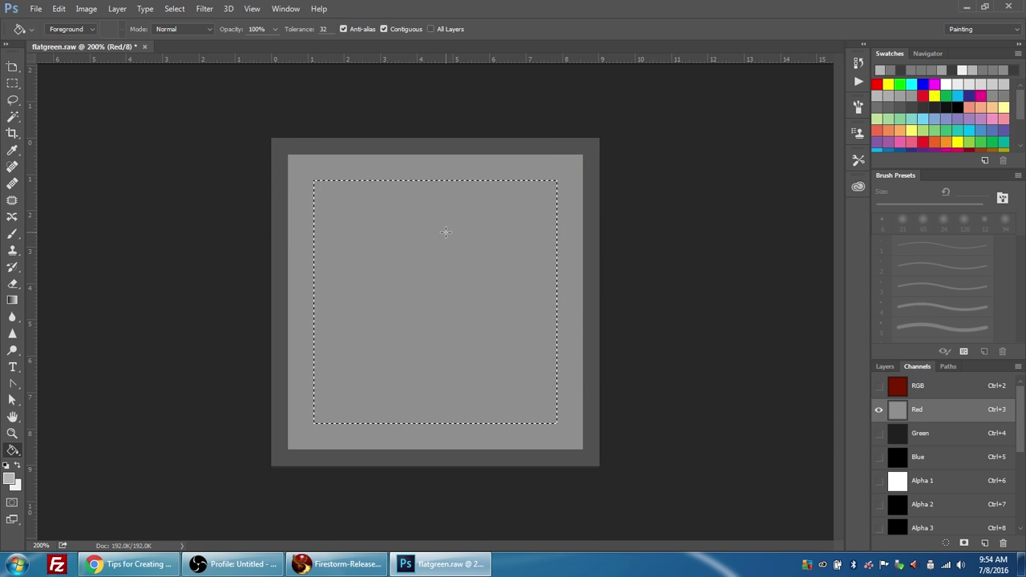
left_click(446, 235)
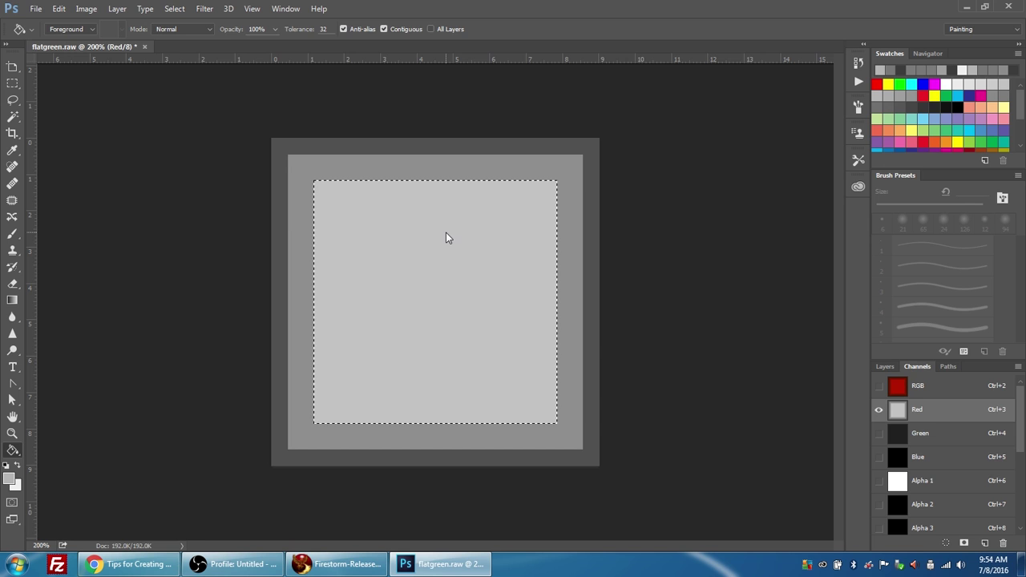
- Contract the selection by another 20 pixels
left_click(174, 9)
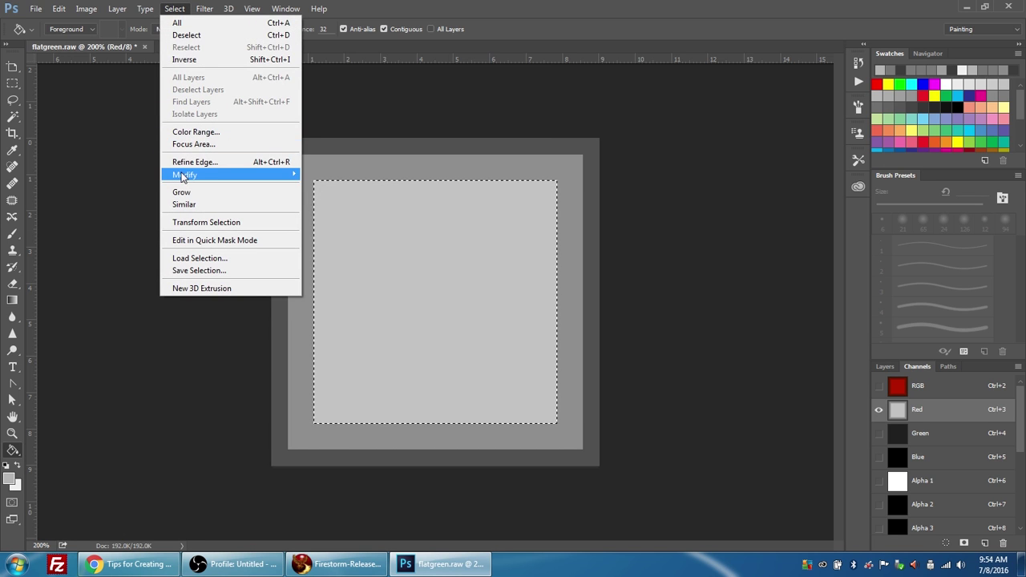
mouse_move(185, 174)
left_click(344, 212)
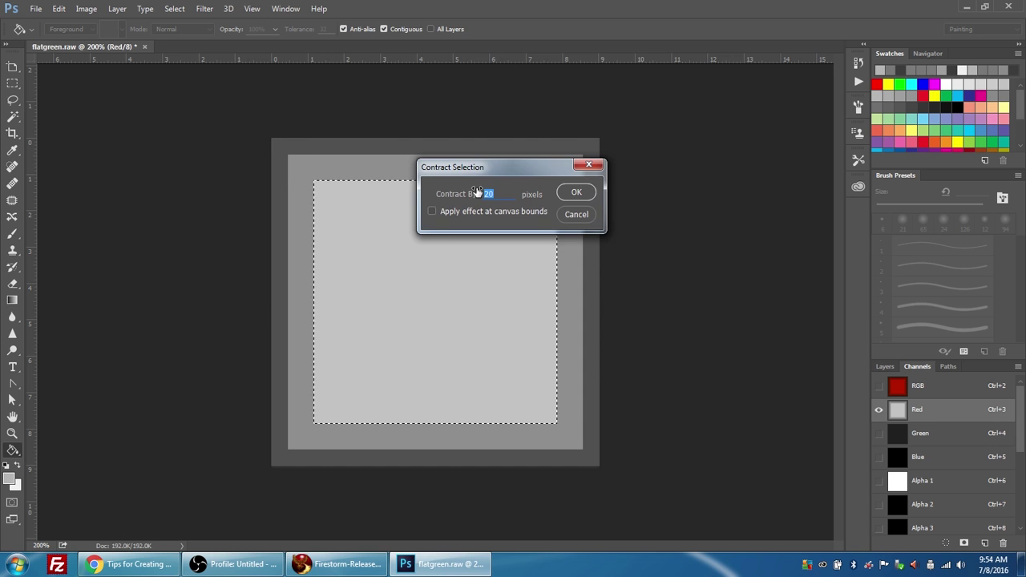
left_click(586, 193)
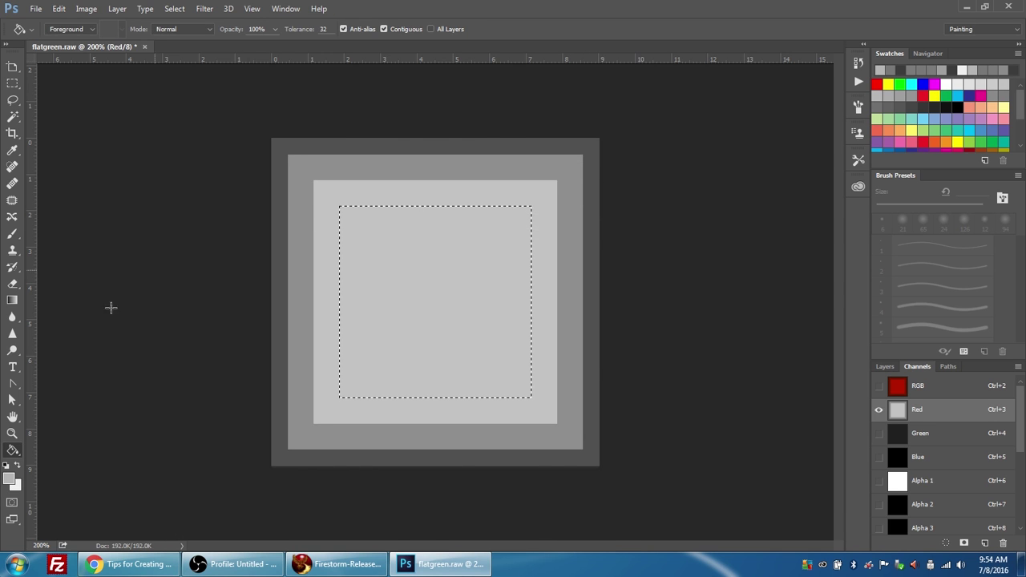
- Enter 240 for red, green and blue in the Color Picker for a near-white foreground
left_click(9, 479)
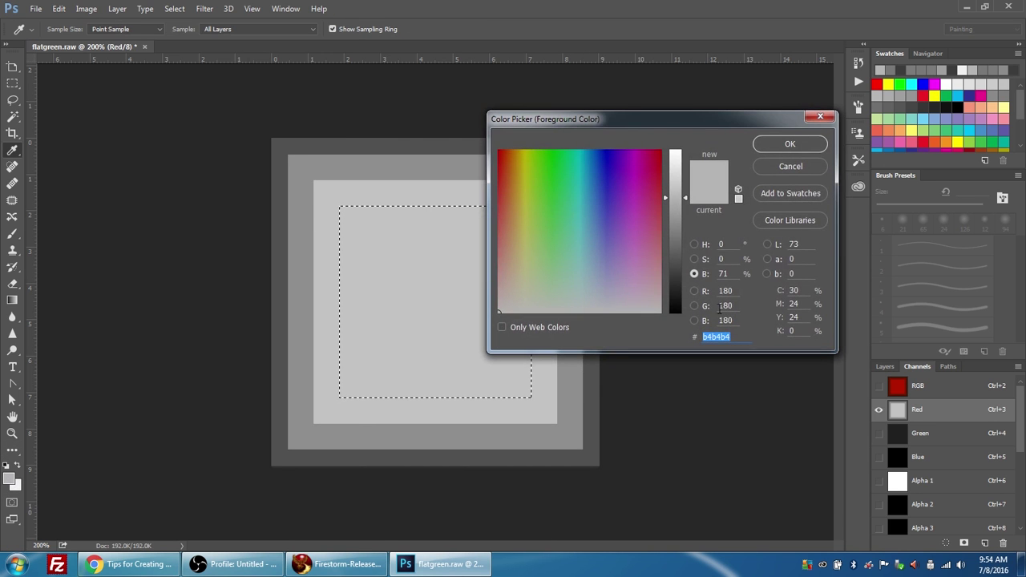
double_click(726, 291)
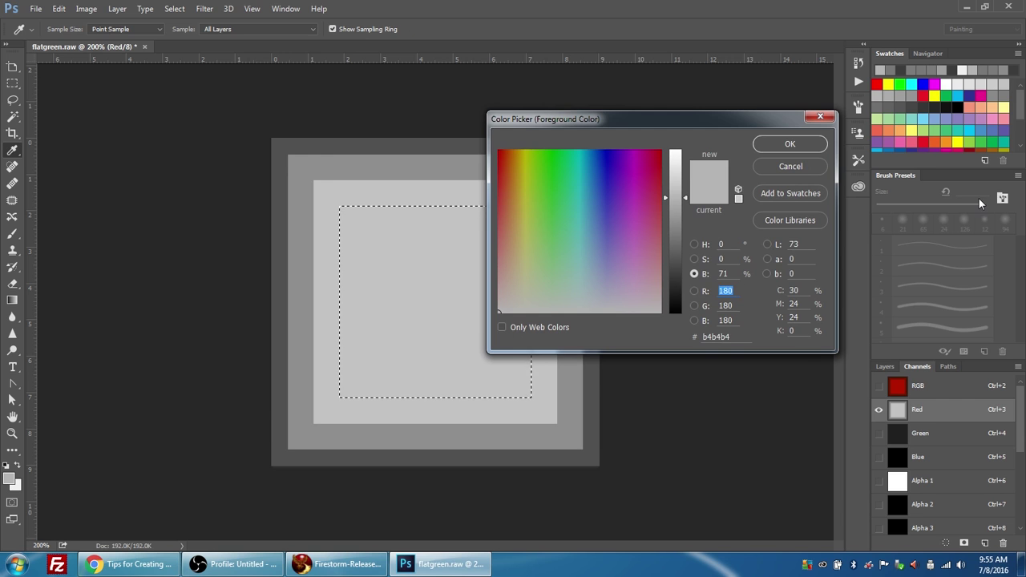
type("240")
key("Tab")
type("240")
key("Tab")
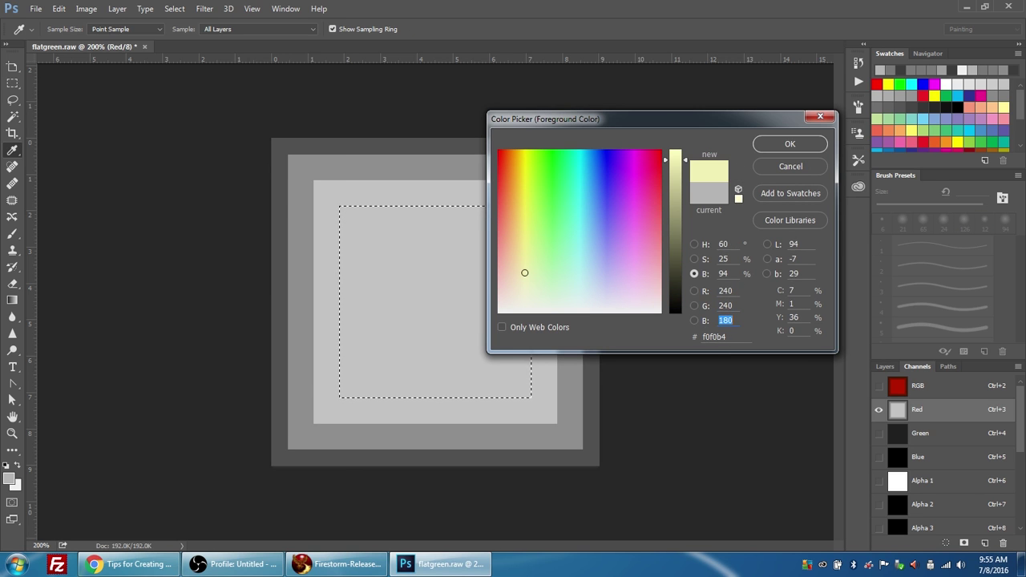
type("240")
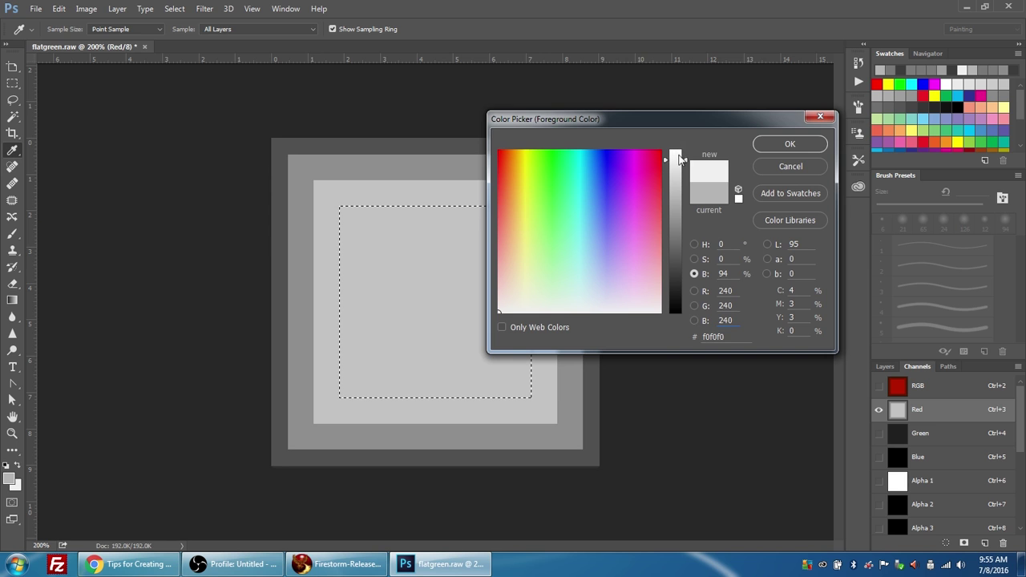
left_click(789, 144)
key("g")
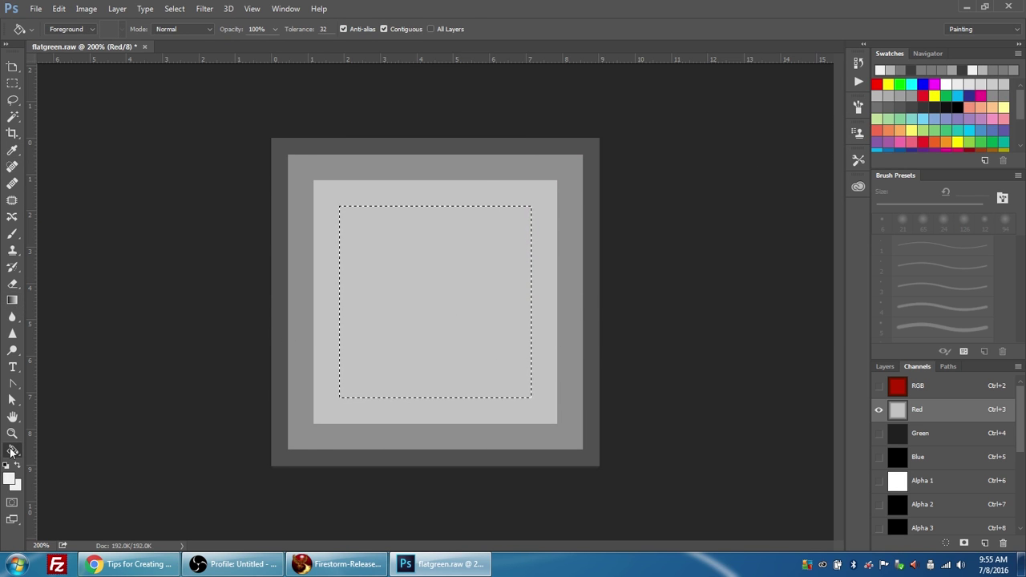
- Fill the innermost square with grey 240 and save it as Photoshop Raw flatgreen_ziggurat
left_click(424, 282)
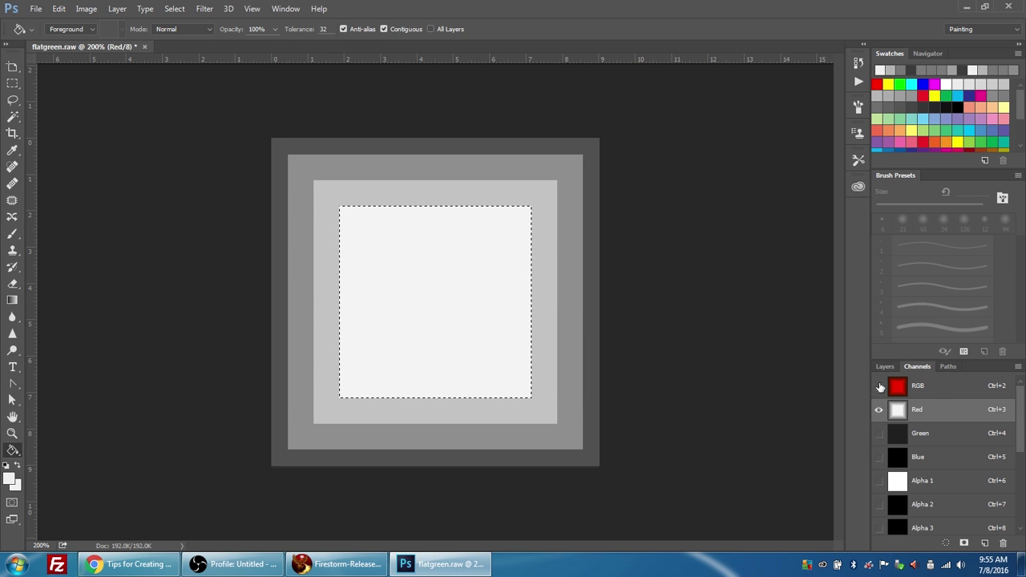
left_click(926, 386)
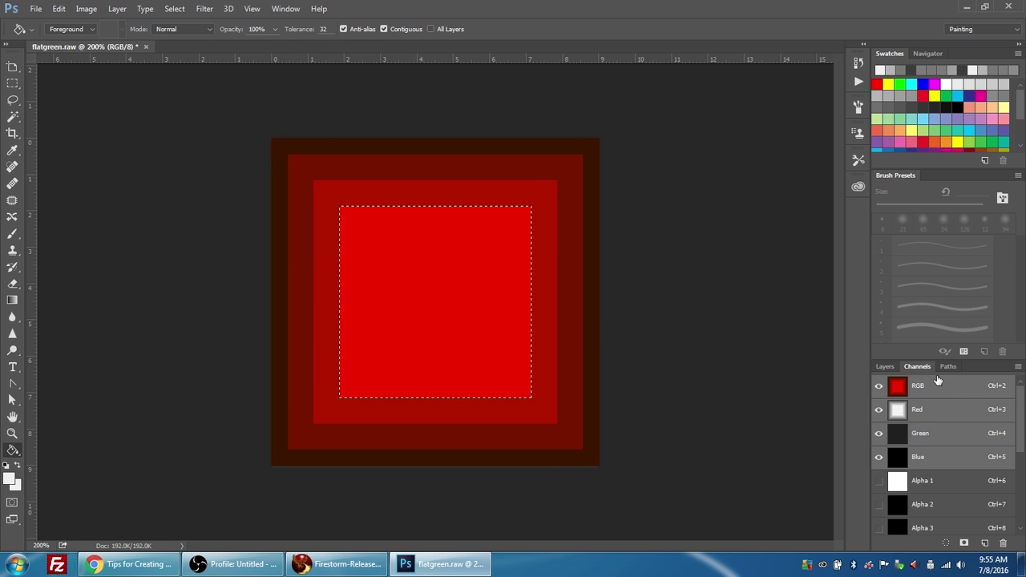
left_click(35, 9)
left_click(69, 150)
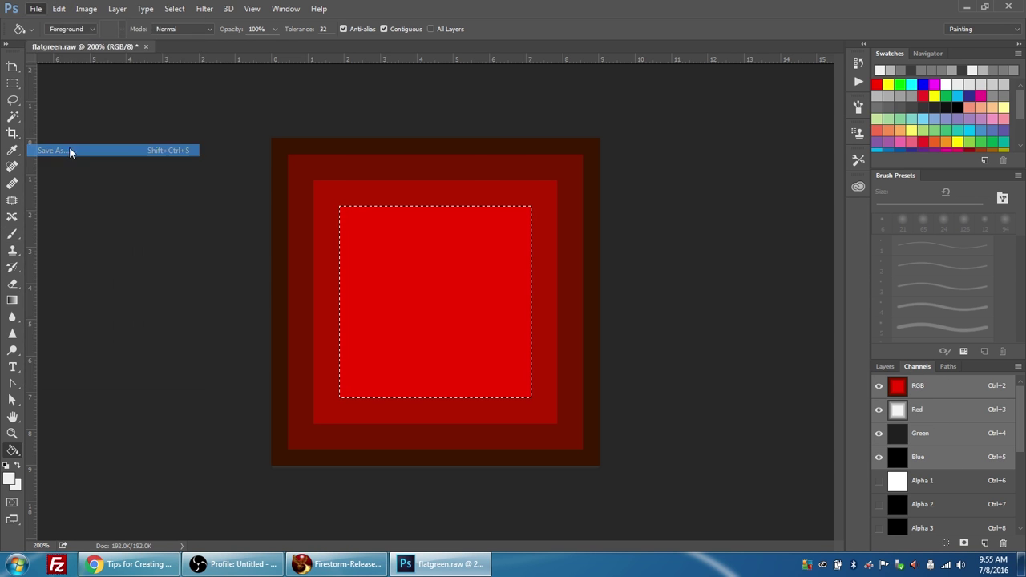
left_click(219, 258)
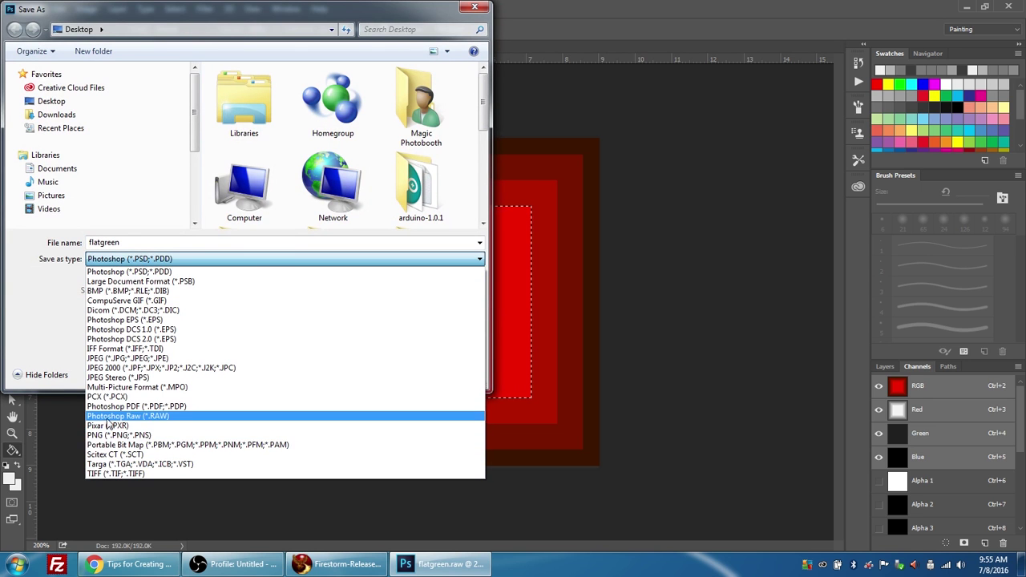
left_click(111, 416)
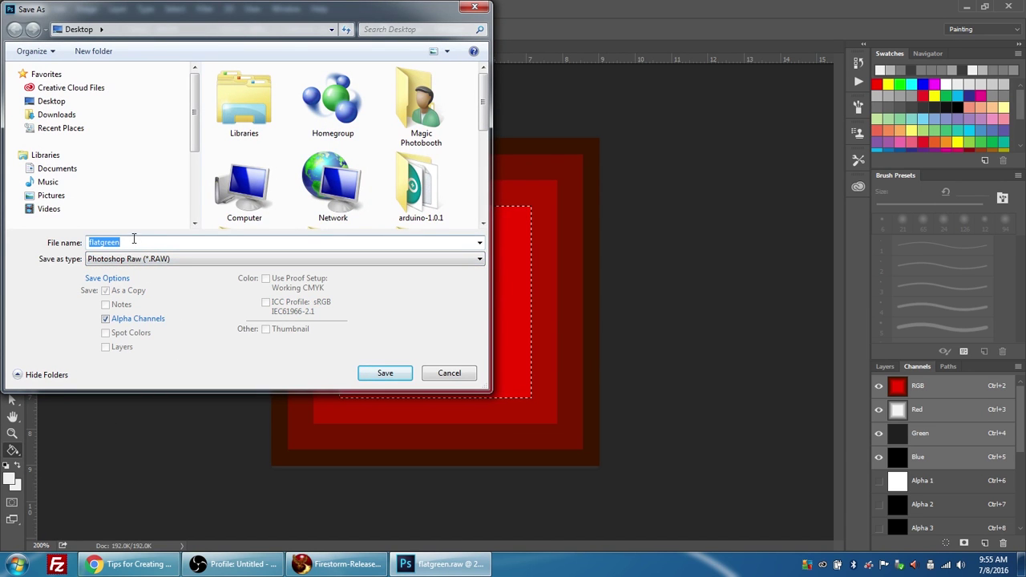
left_click(130, 241)
type("_2")
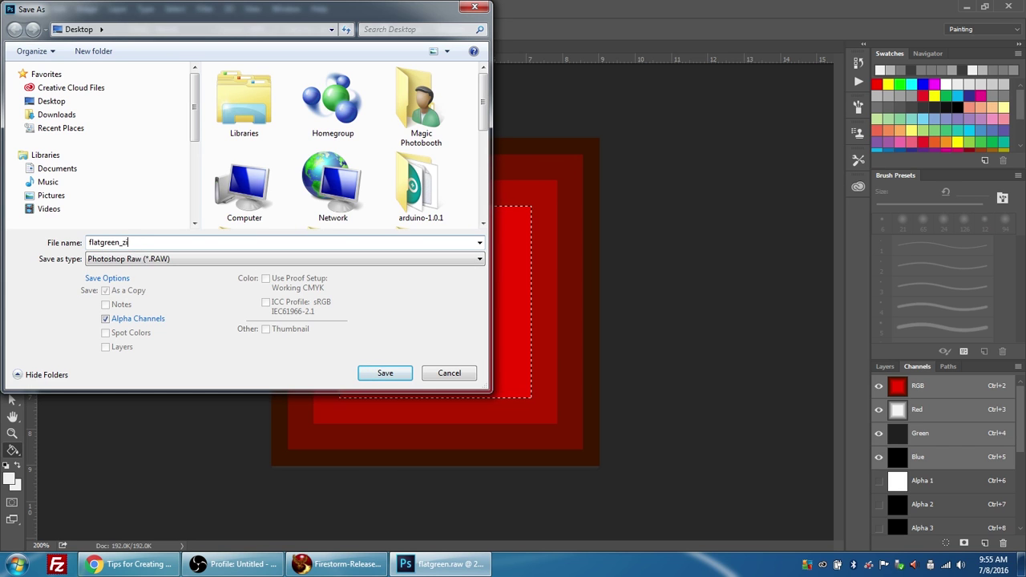
type("iggurat")
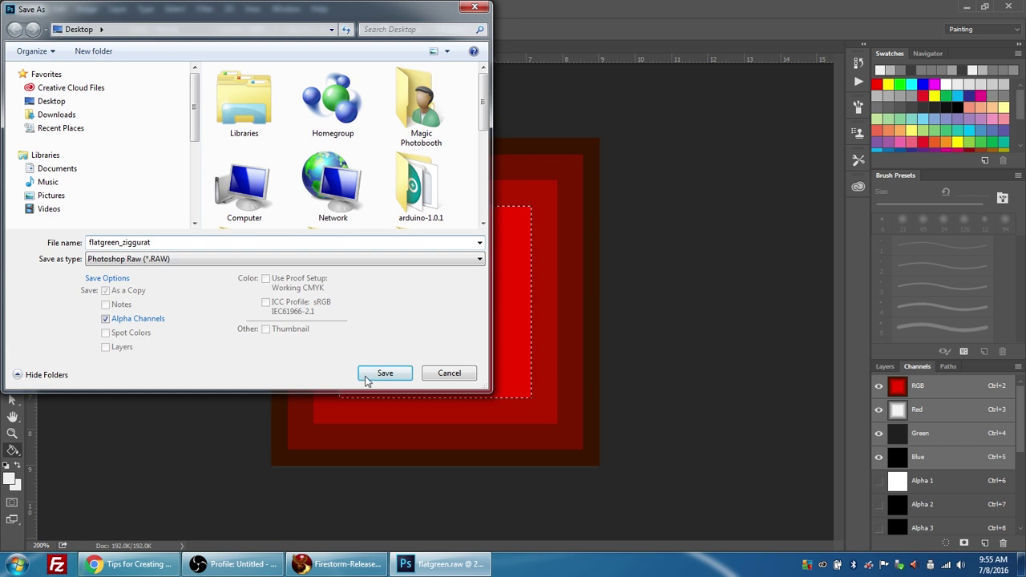
left_click(389, 377)
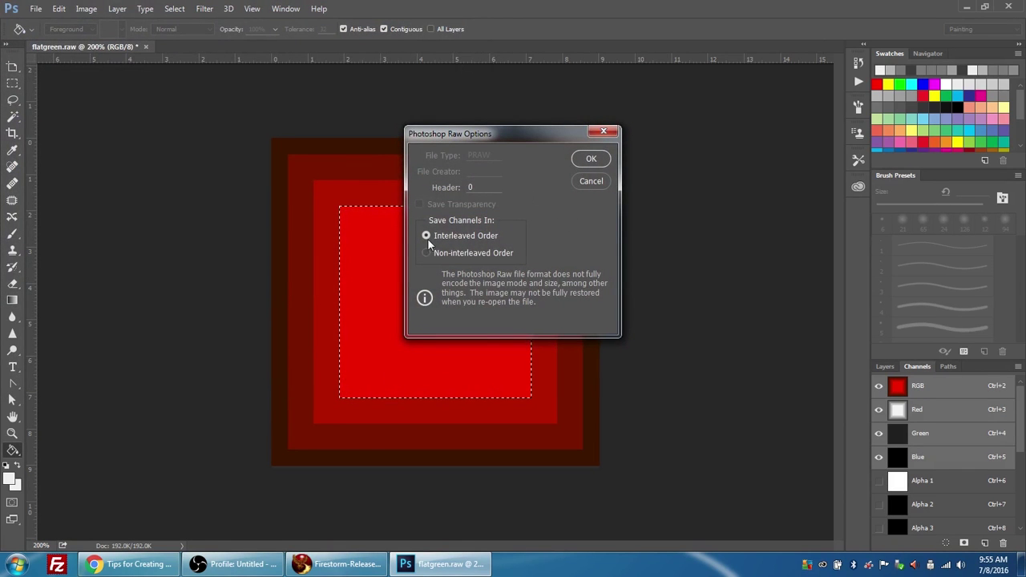
- Accept the Raw options, then upload flatgreen_ziggurat as the region's RAW terrain in Firestorm
left_click(591, 159)
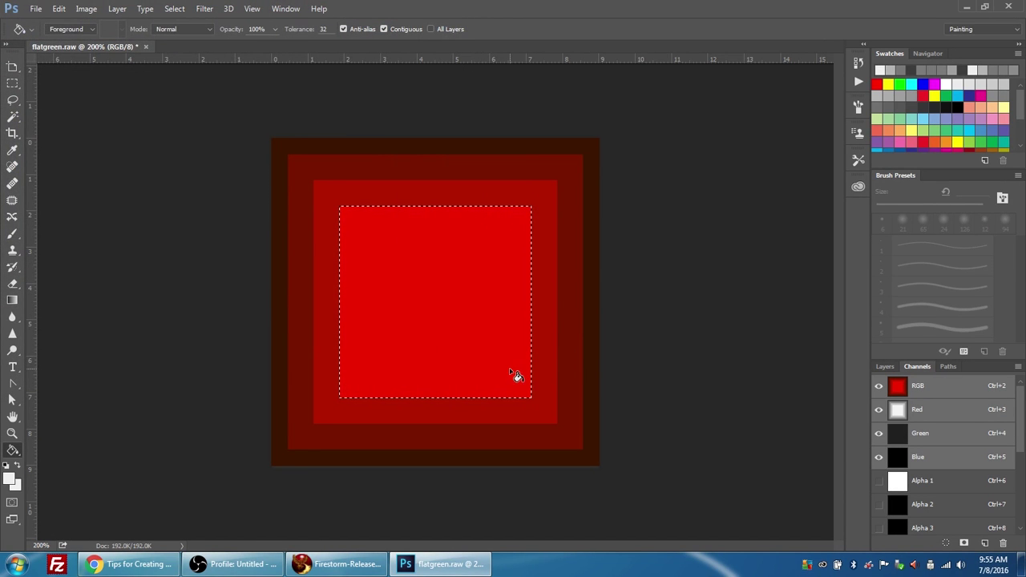
left_click(354, 565)
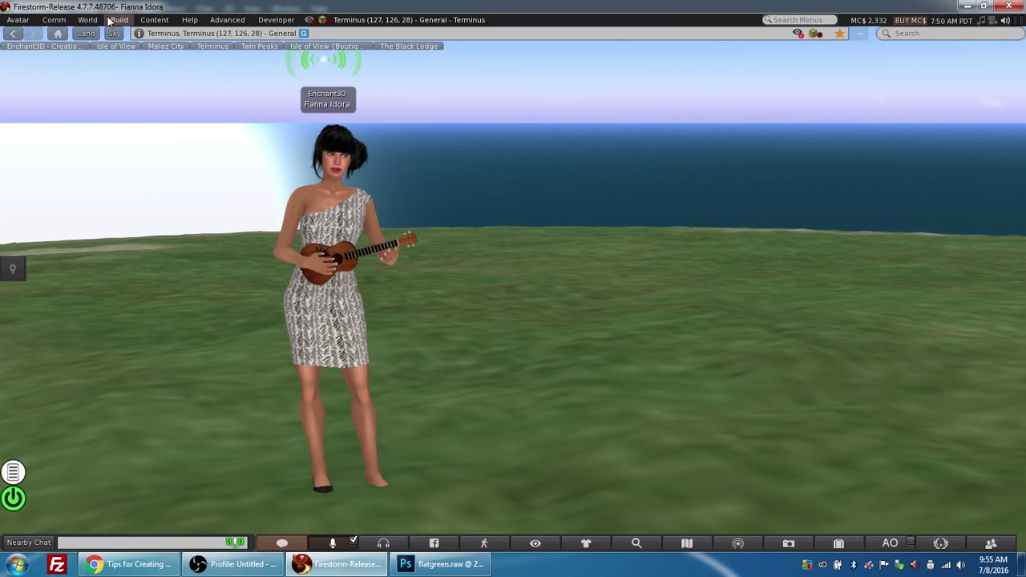
left_click(88, 20)
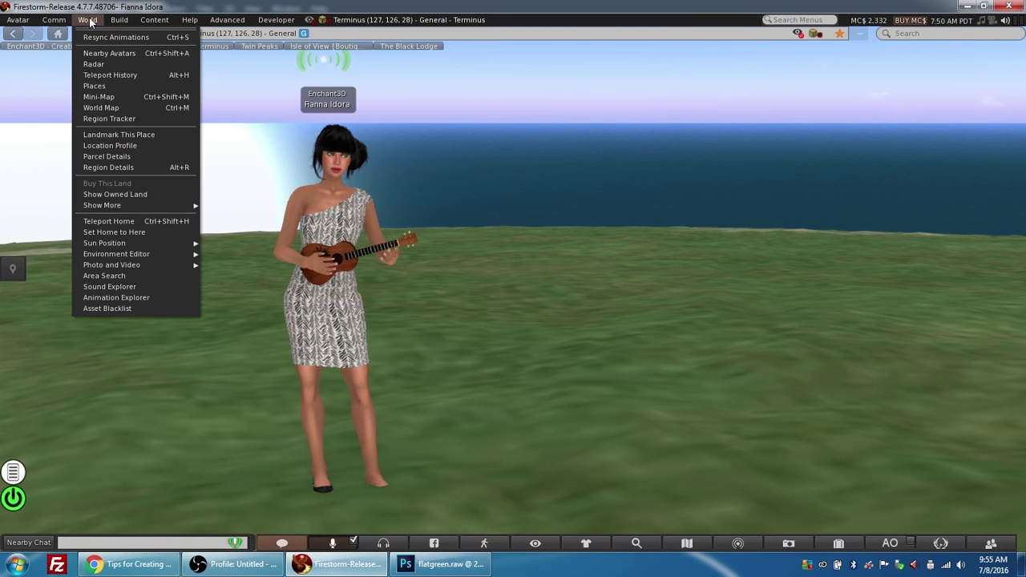
left_click(103, 166)
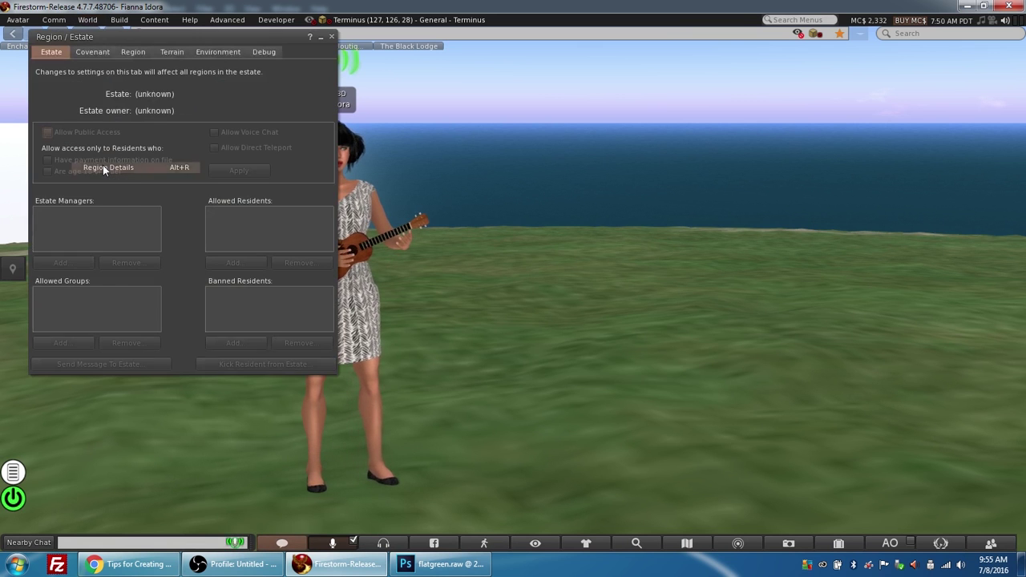
left_click(171, 49)
left_click(204, 314)
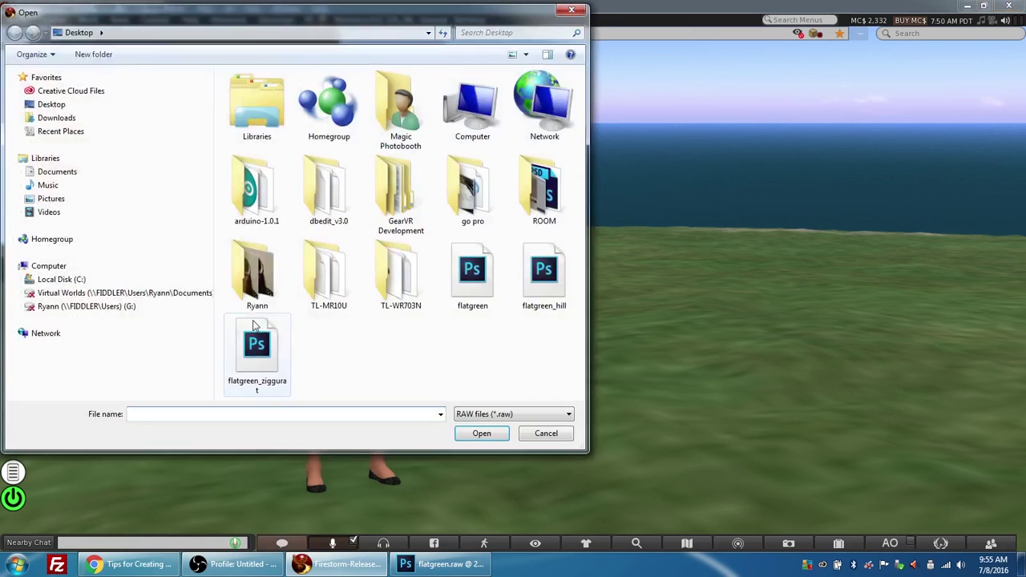
left_click(257, 353)
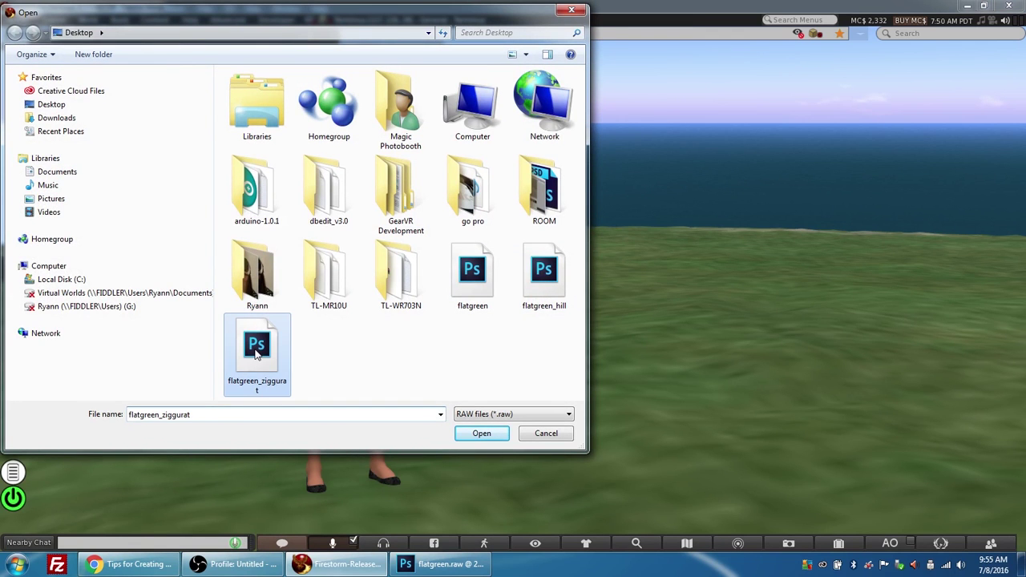
left_click(487, 437)
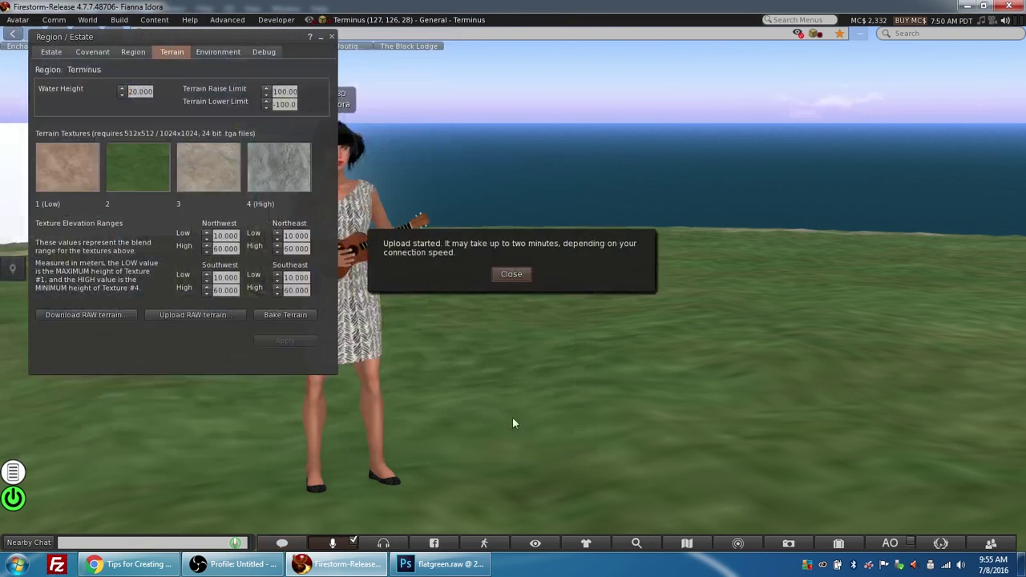
left_click(520, 274)
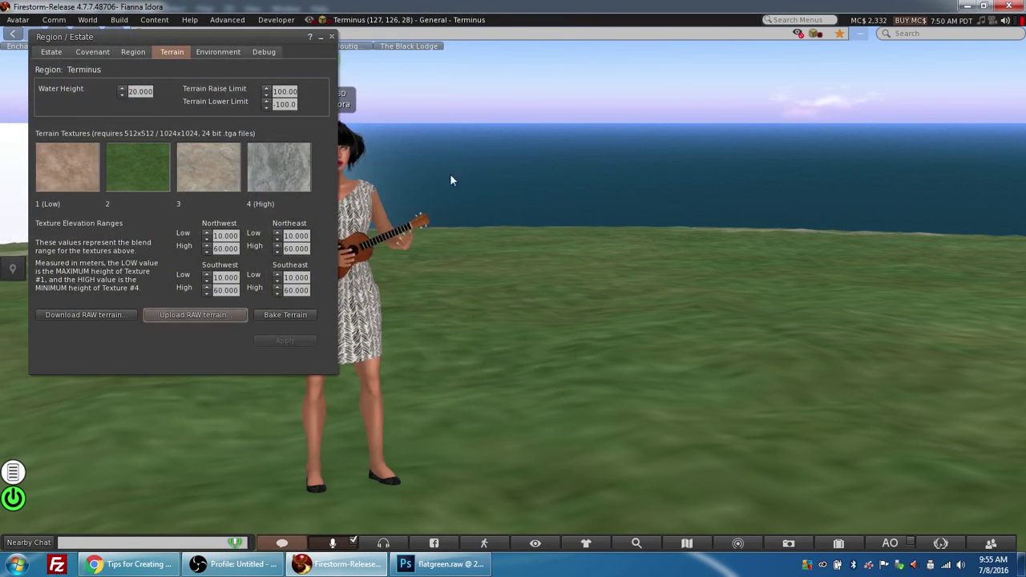
left_click(331, 37)
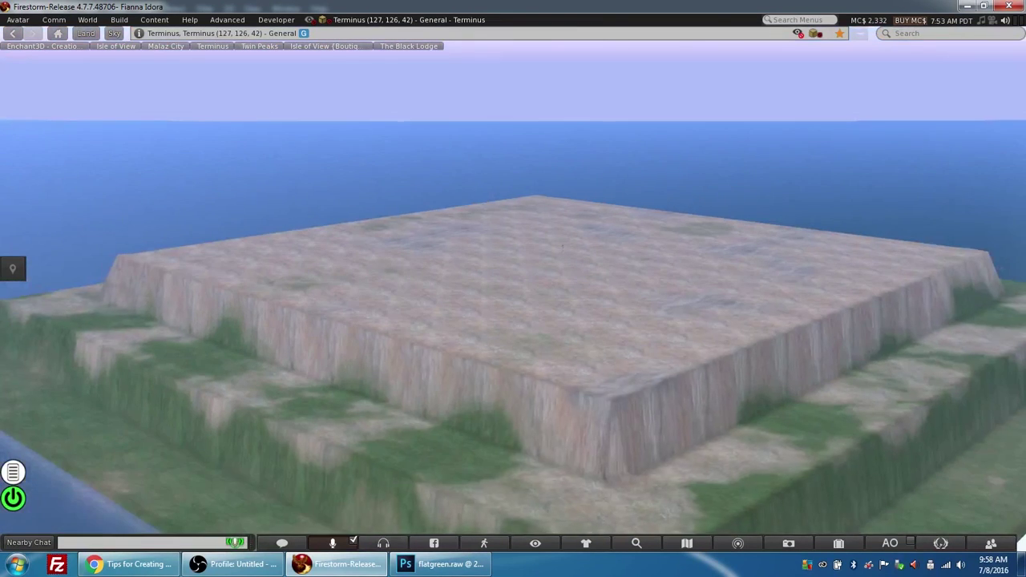
- Zoom the camera onto the new stepped ziggurat terrain, then reset it behind the avatar
left_click(563, 246, "alt")
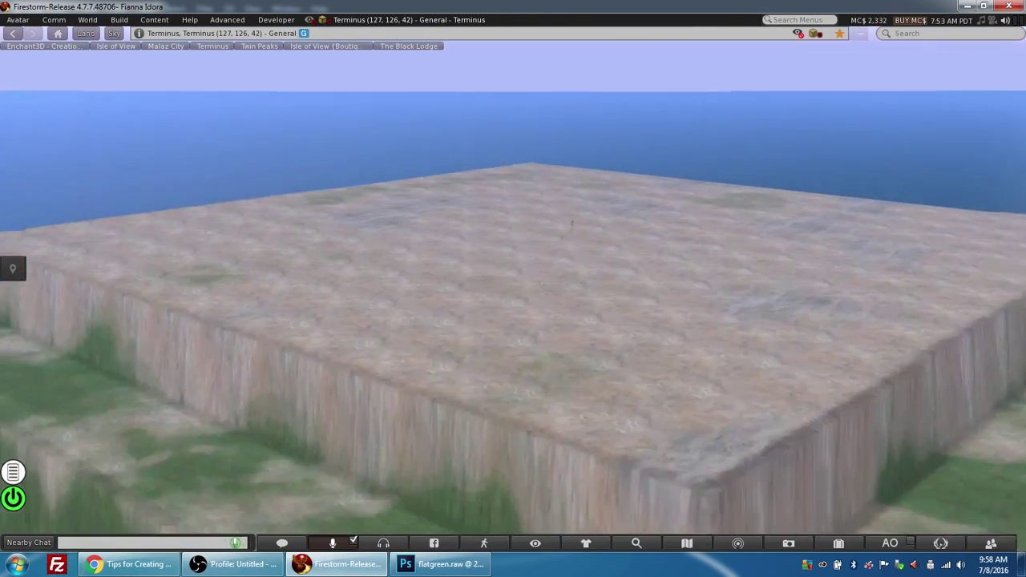
key("Escape")
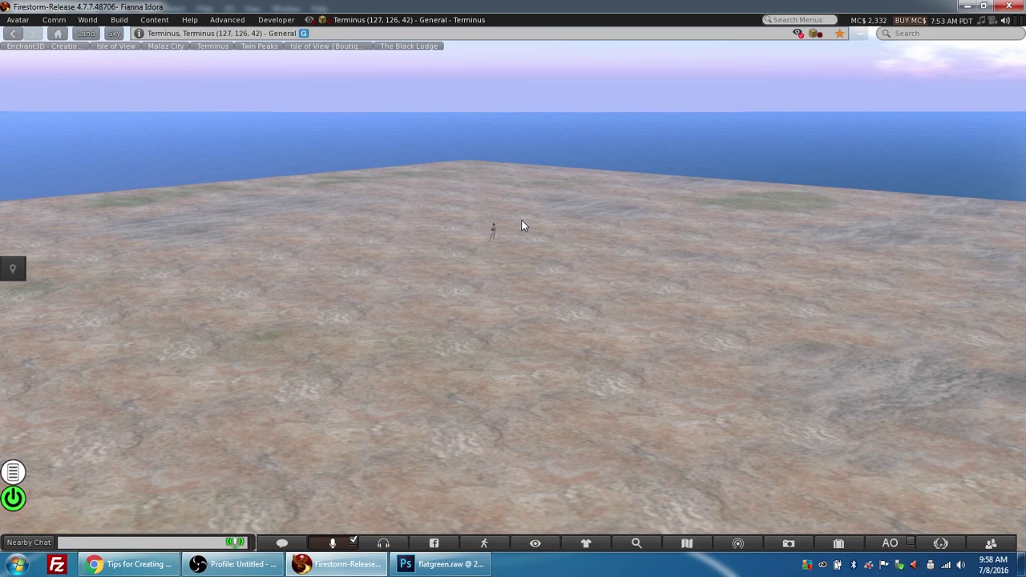
- Fill the inner and outer raised areas with the surrounding dark red, then deselect
left_click(446, 565)
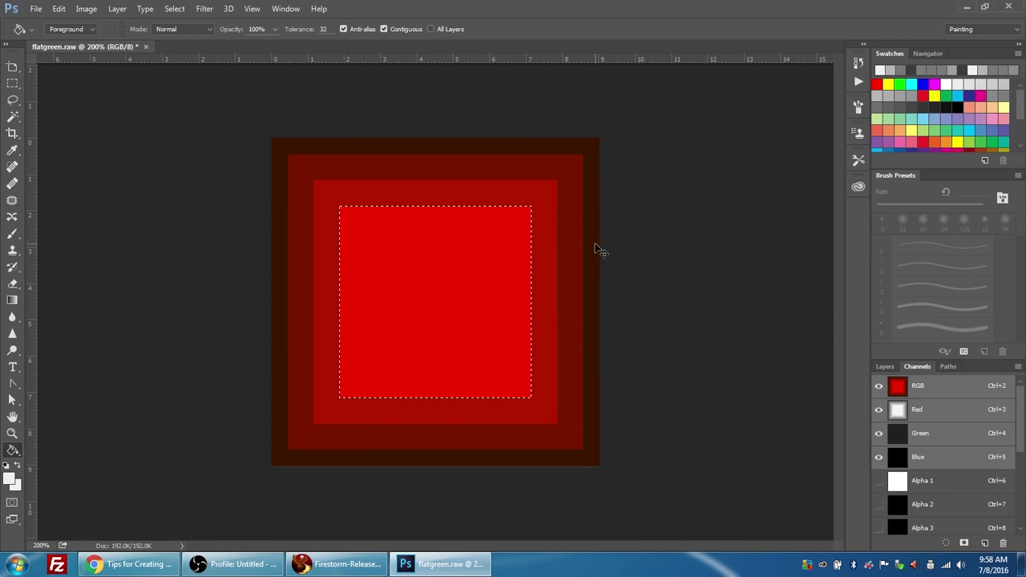
key("alt+BackSpace")
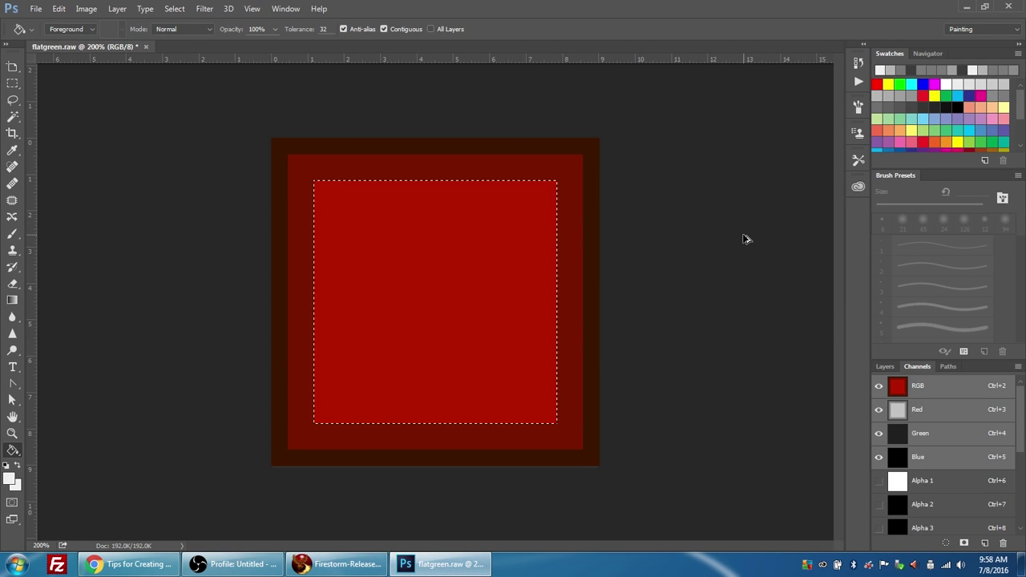
key("alt+BackSpace")
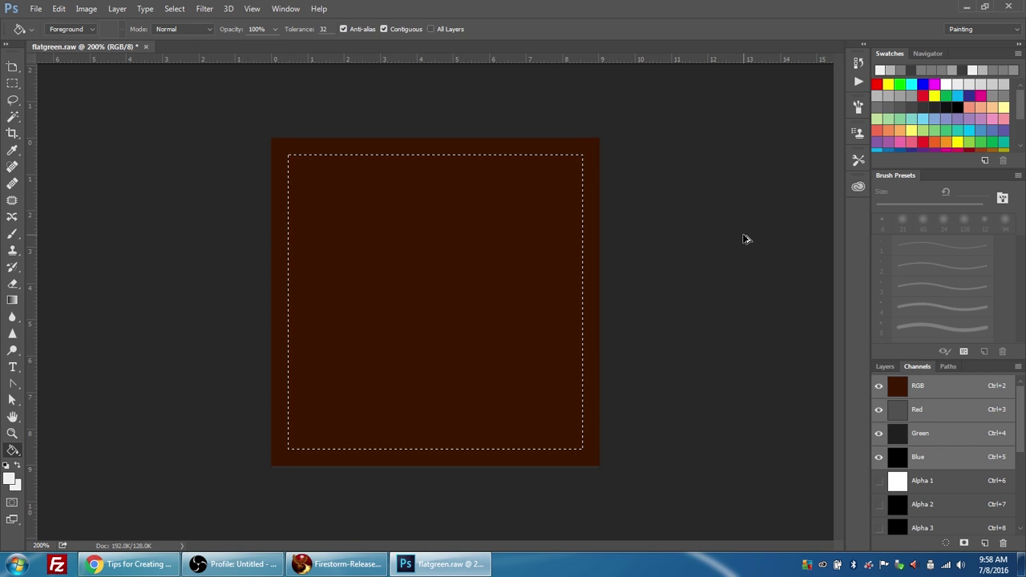
key("ctrl+d")
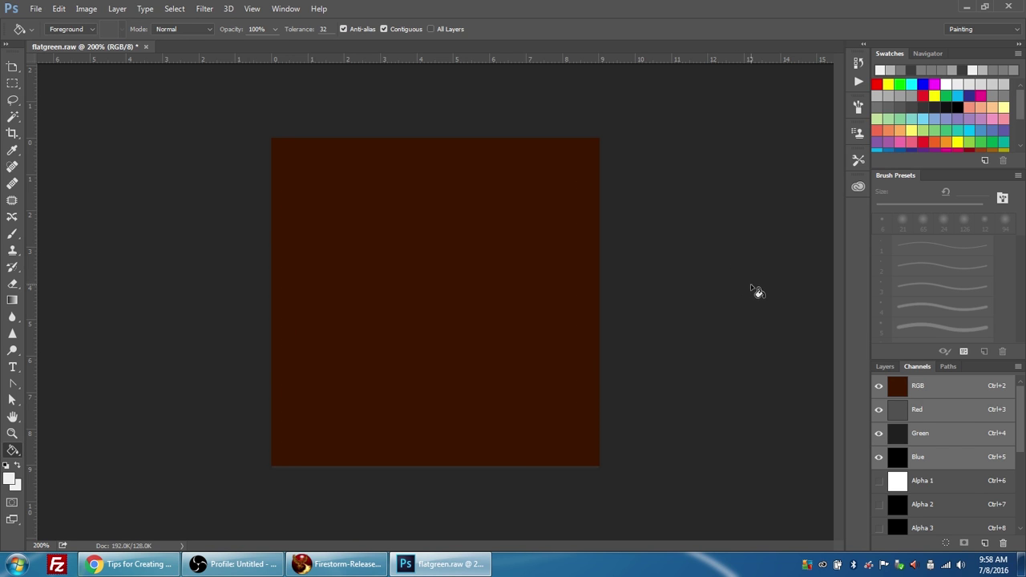
- View only the Red channel and set the foreground colour to dark grey 3c3c3c
left_click(885, 366)
left_click(914, 367)
left_click(941, 409)
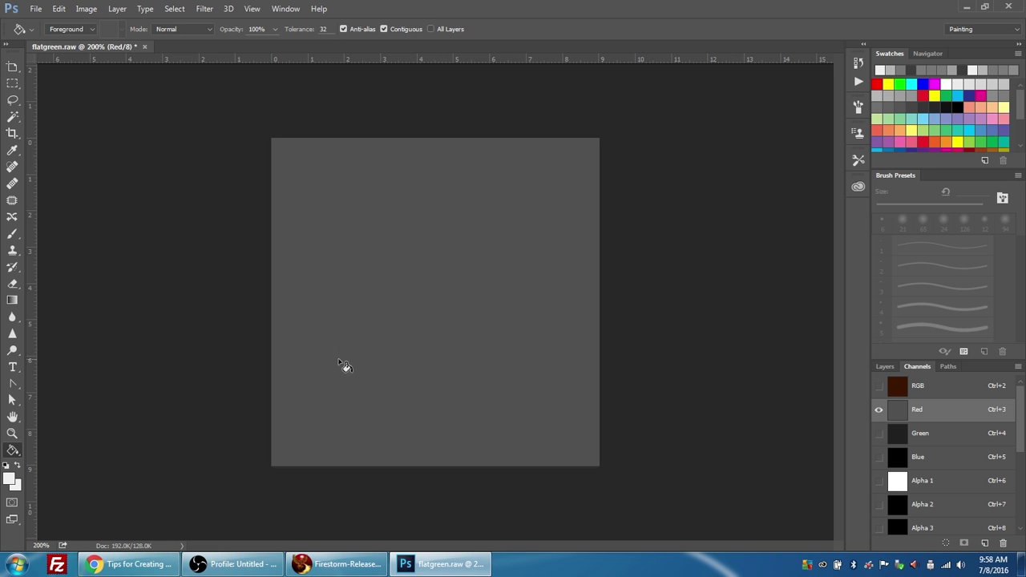
left_click(13, 151)
left_click(9, 479)
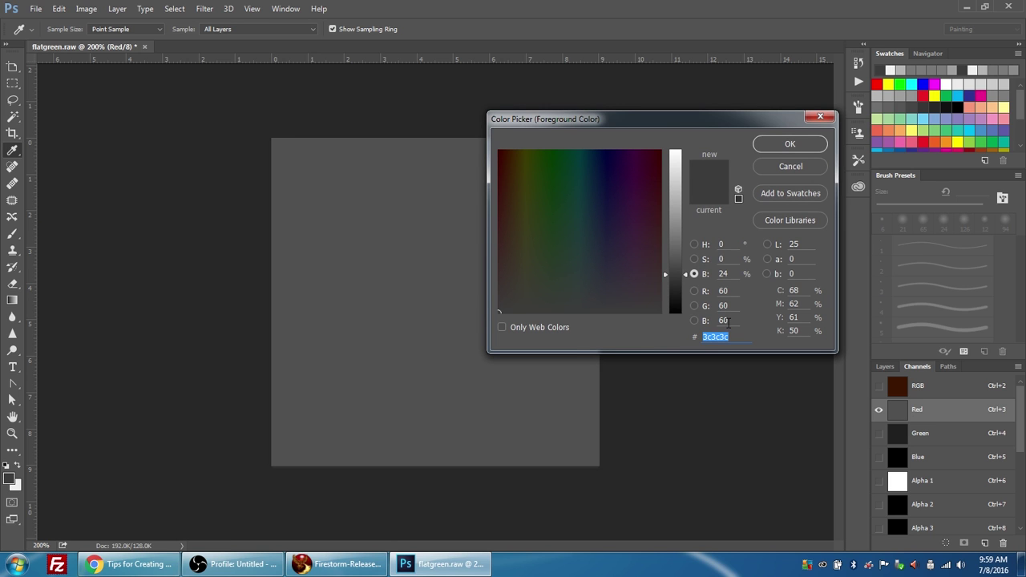
left_click(790, 145)
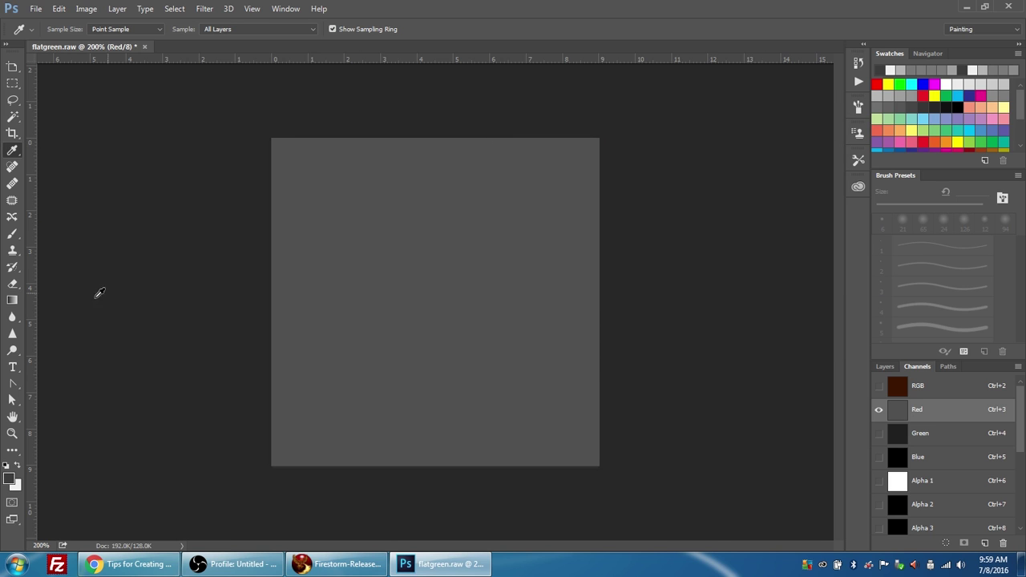
- Switch from the Paint Bucket group to the Custom Shape Tool
left_click(12, 433)
left_click(12, 451)
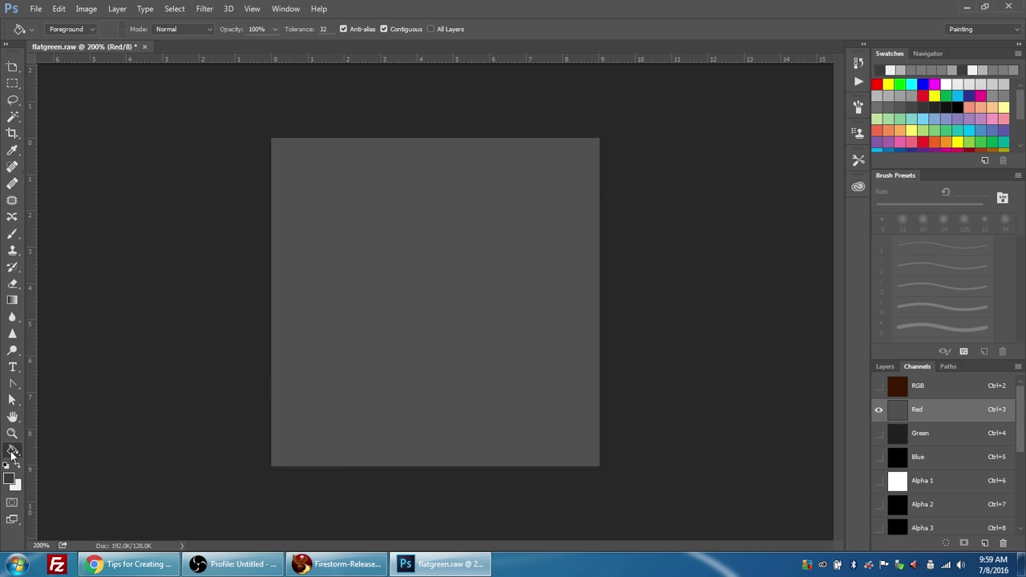
right_click(11, 451)
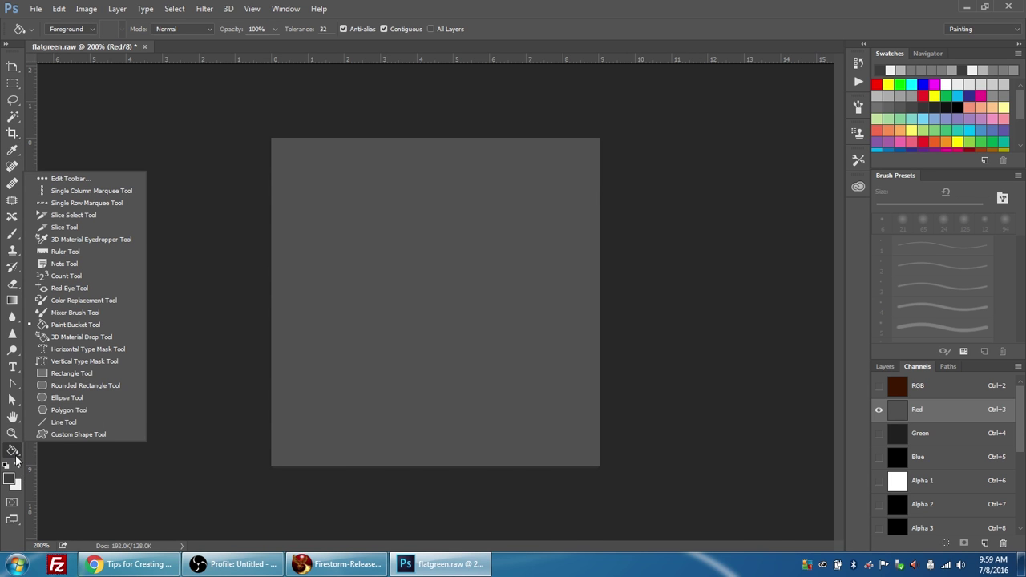
left_click(66, 433)
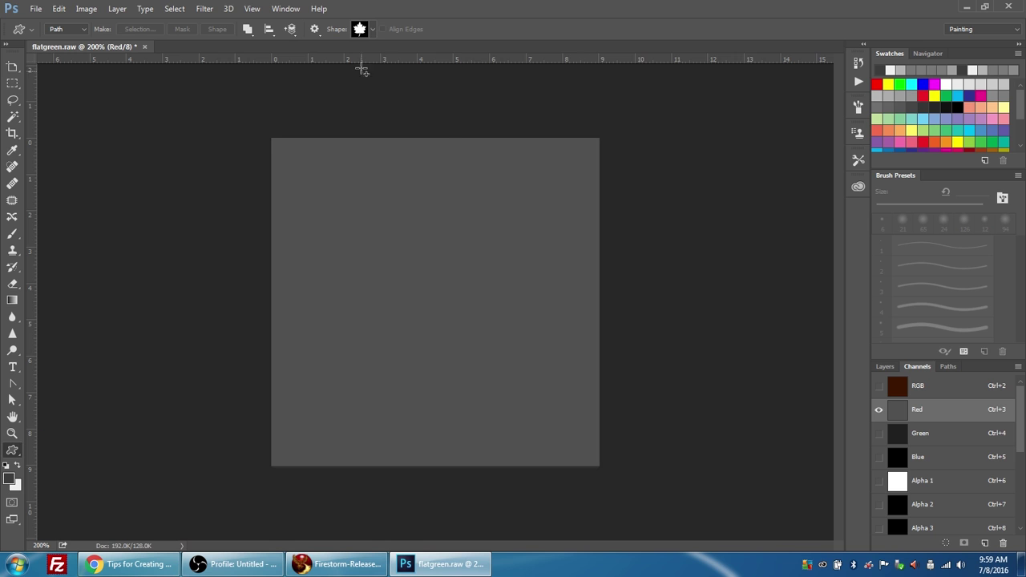
- Choose the maple leaf from the preset custom shape picker
left_click(373, 29)
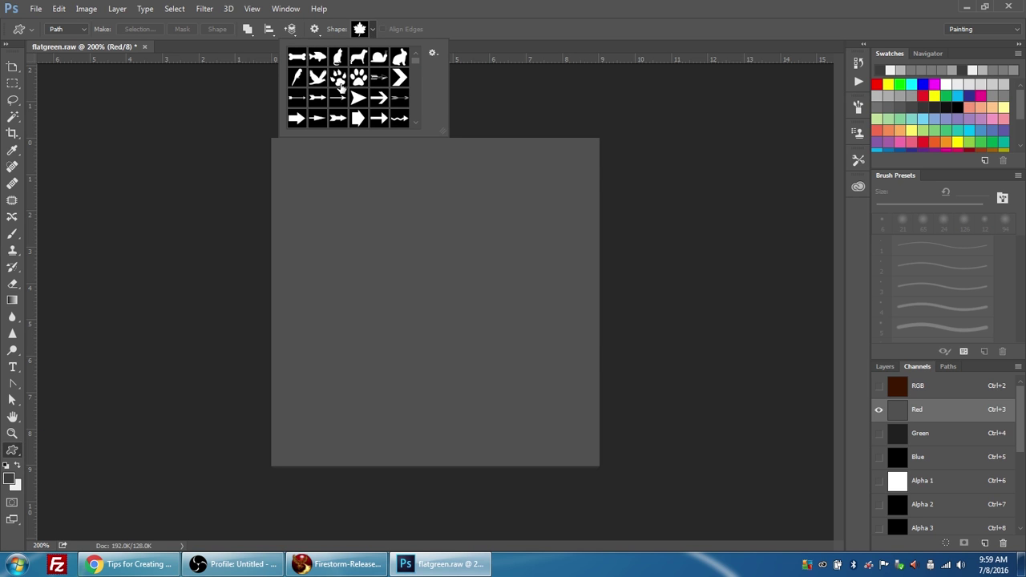
left_click(433, 55)
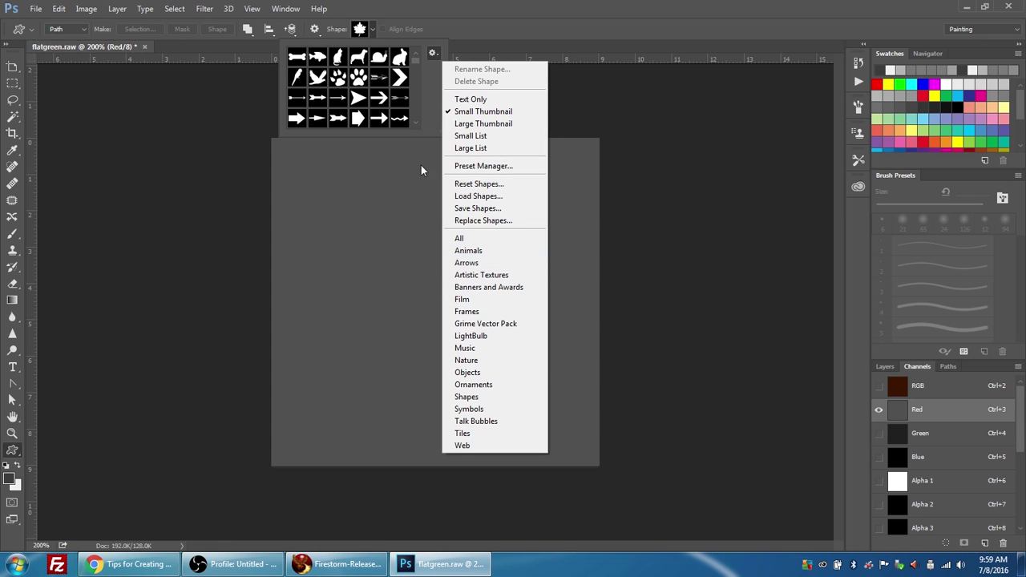
left_click(415, 58)
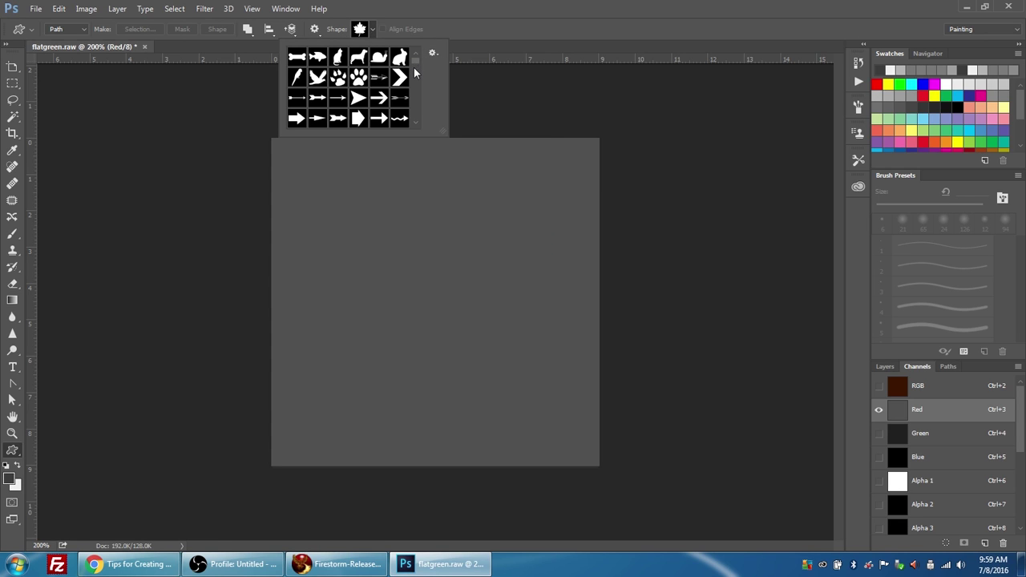
left_click(416, 122)
left_click(417, 123)
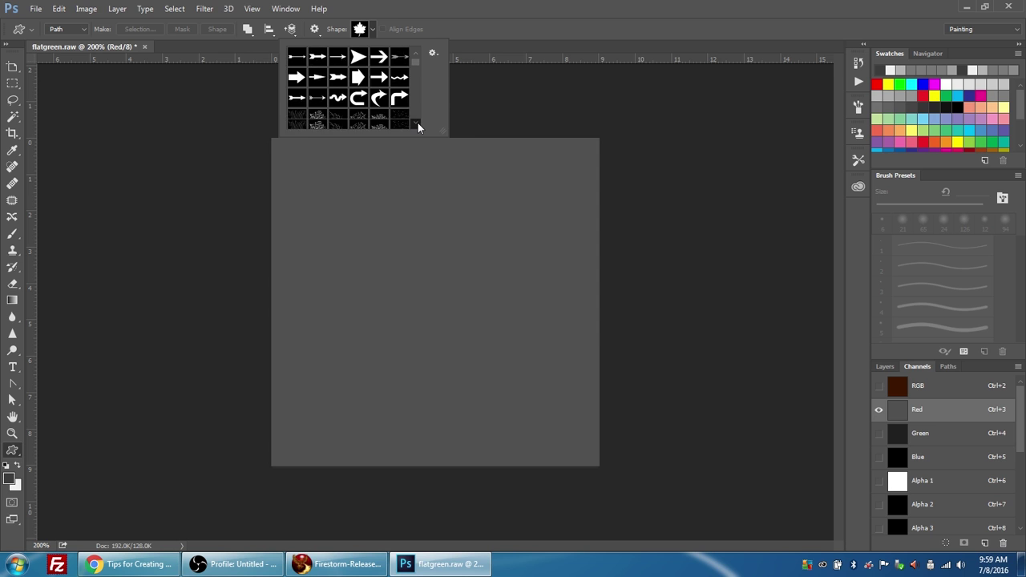
left_click(417, 123)
left_click(417, 124)
left_click(416, 124)
left_click(417, 124)
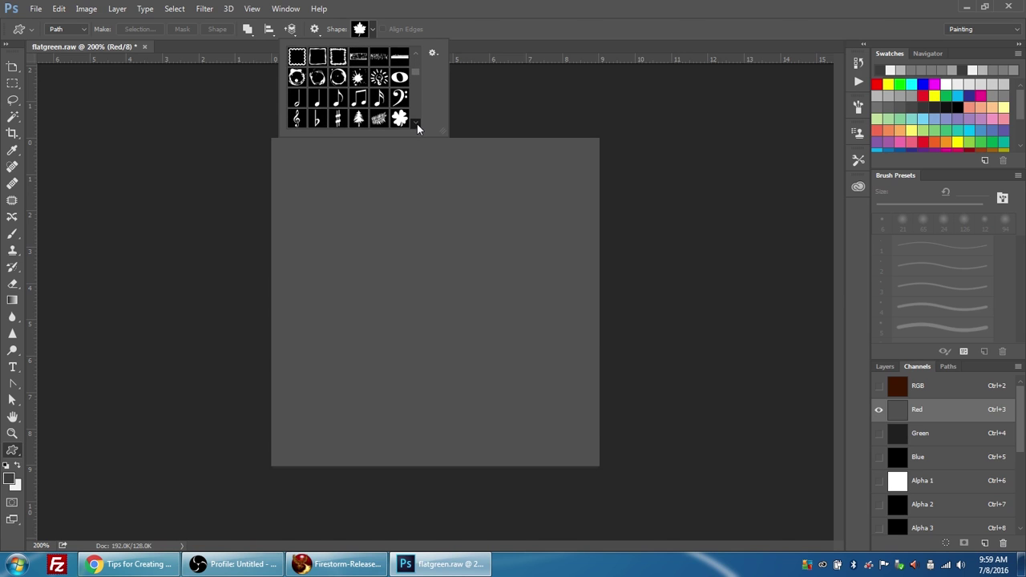
left_click(417, 123)
left_click(416, 123)
left_click(416, 123)
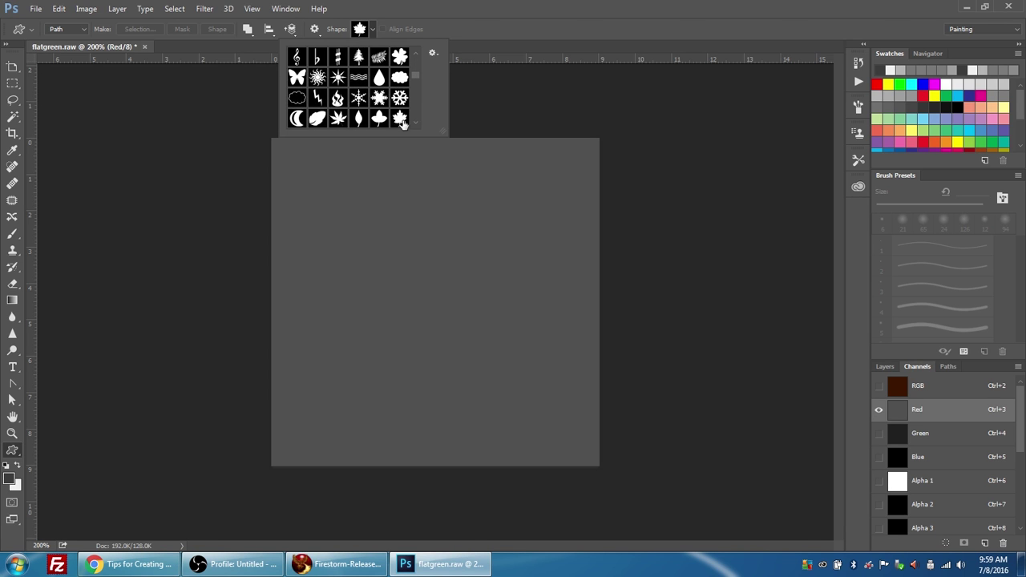
scroll(410, 120, "down", 1)
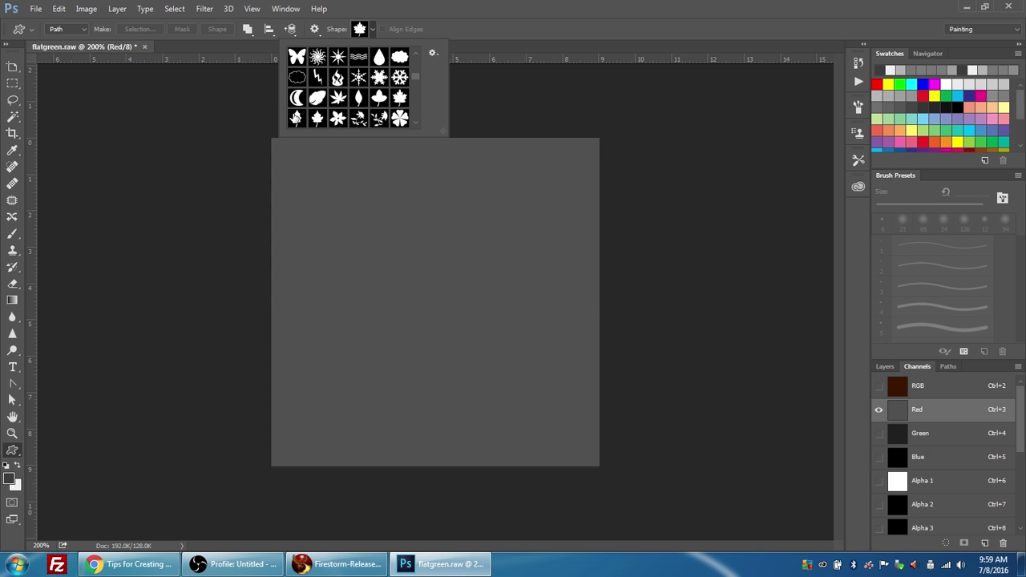
left_click(391, 99)
left_click(502, 7)
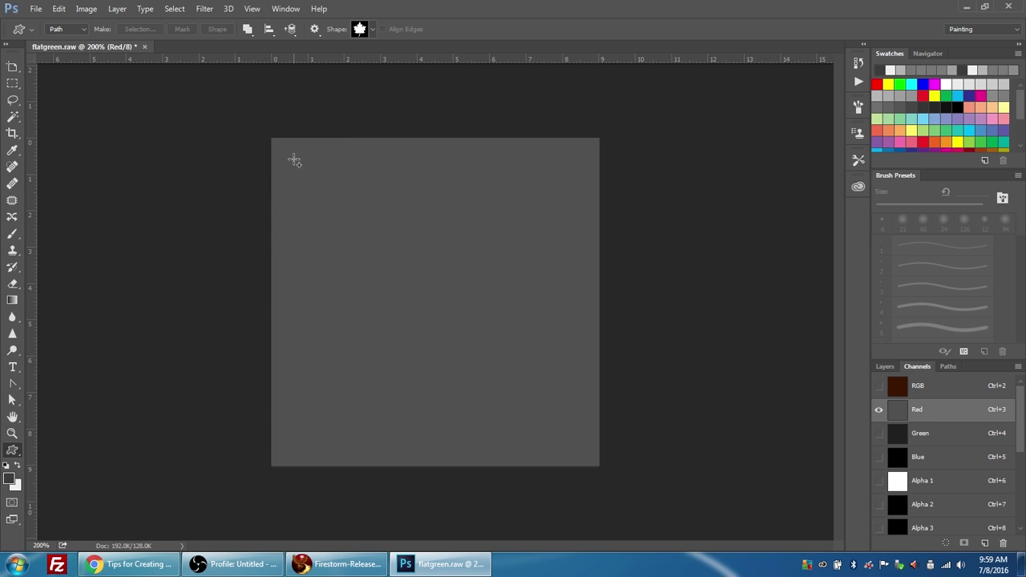
- Drag out a large maple-leaf outline across the canvas in Path mode
left_click_drag(294, 159, 658, 450)
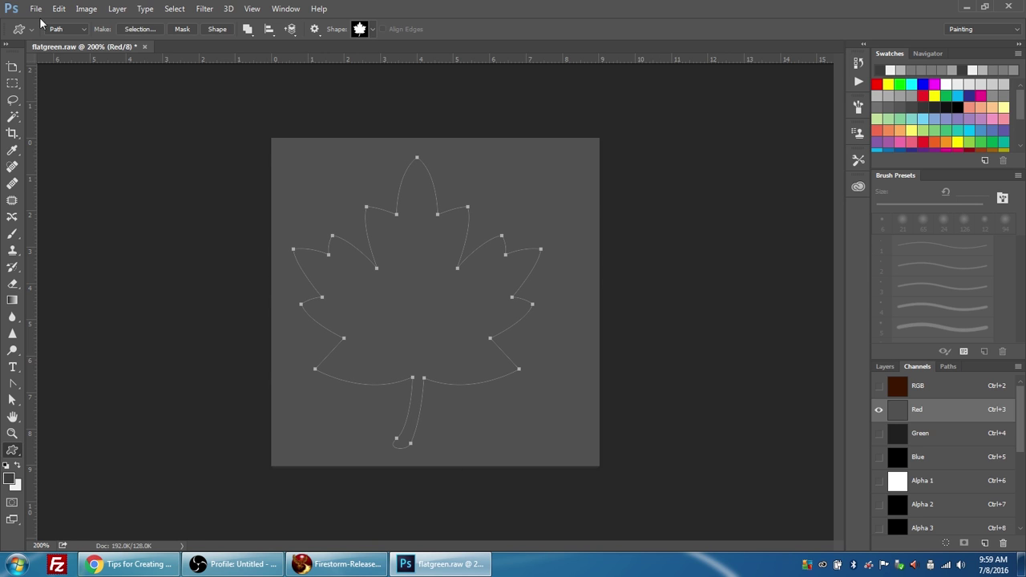
left_click(77, 29)
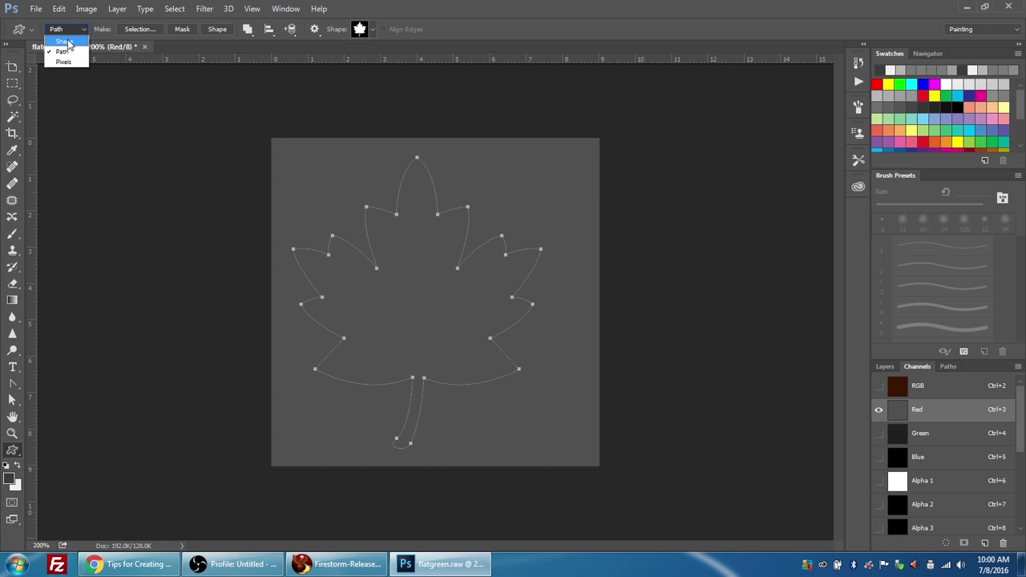
left_click(66, 54)
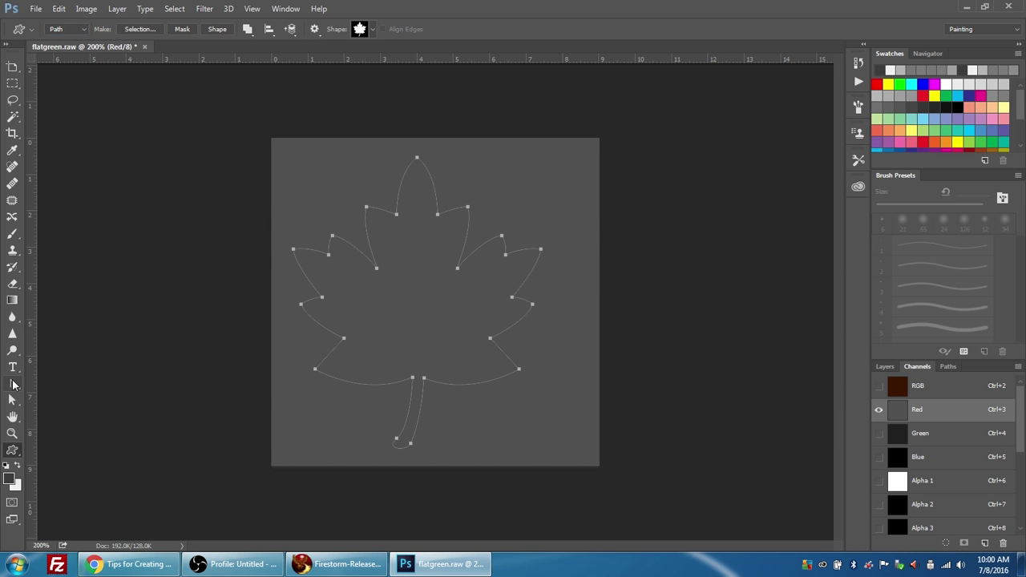
- Select all the leaf path's anchor points and nudge it slightly right
left_click(13, 386)
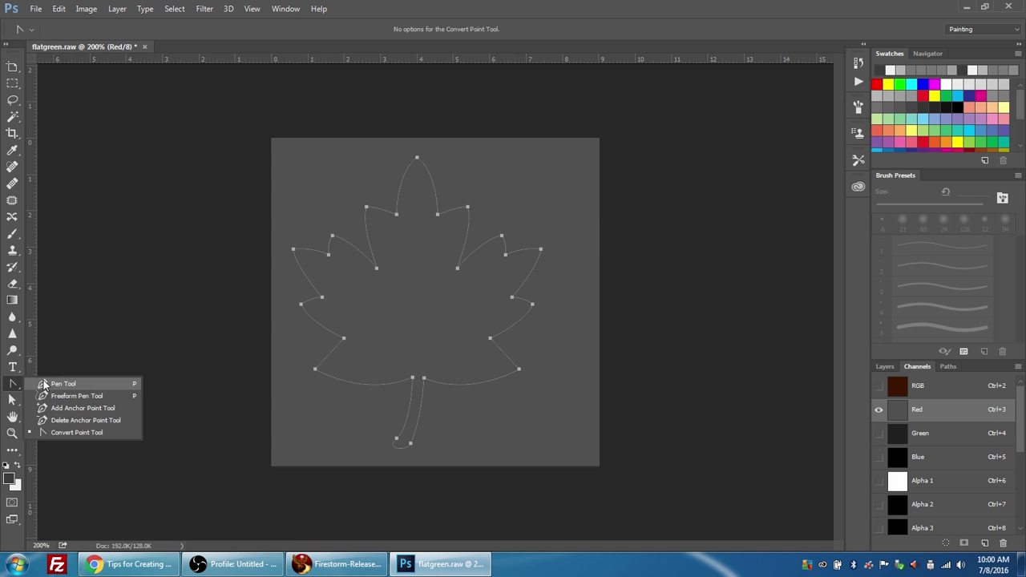
left_click(70, 434)
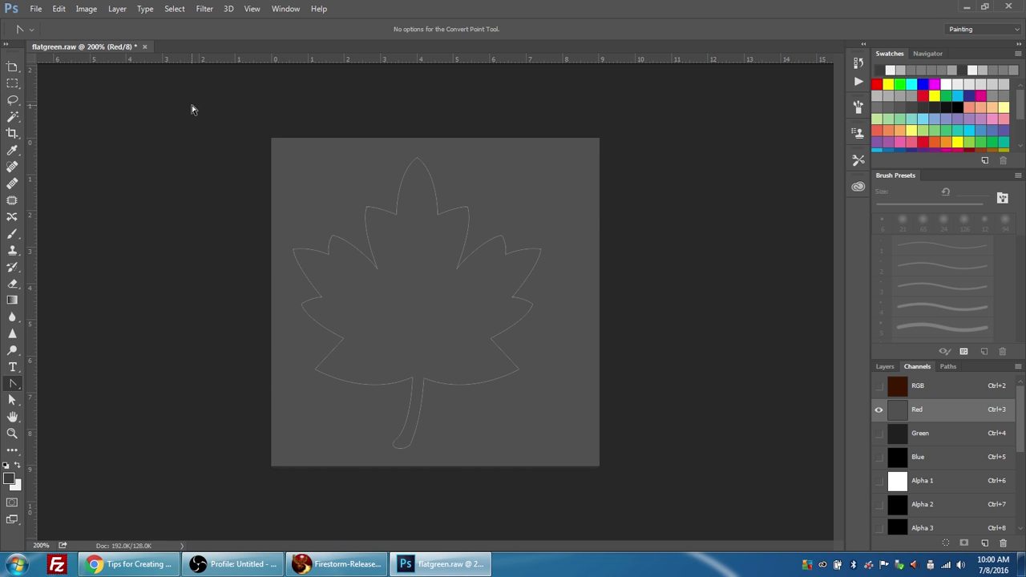
left_click_drag(191, 109, 686, 528)
key("Right")
key("Right")
key("Right")
key("Right")
key("Right")
key("Right")
key("Right")
key("Right")
key("Right")
key("Right")
key("Right")
key("Right")
key("Right")
key("Right")
key("Right")
key("Left")
key("Left")
key("Left")
key("Left")
key("Left")
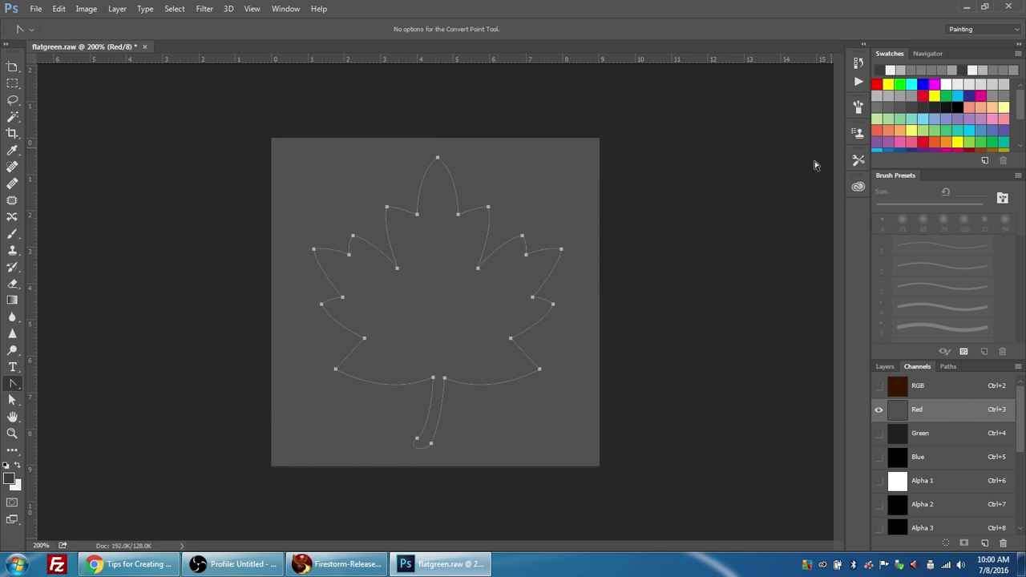
- Make a selection from the maple-leaf path with a 5-pixel feather radius
right_click(502, 250)
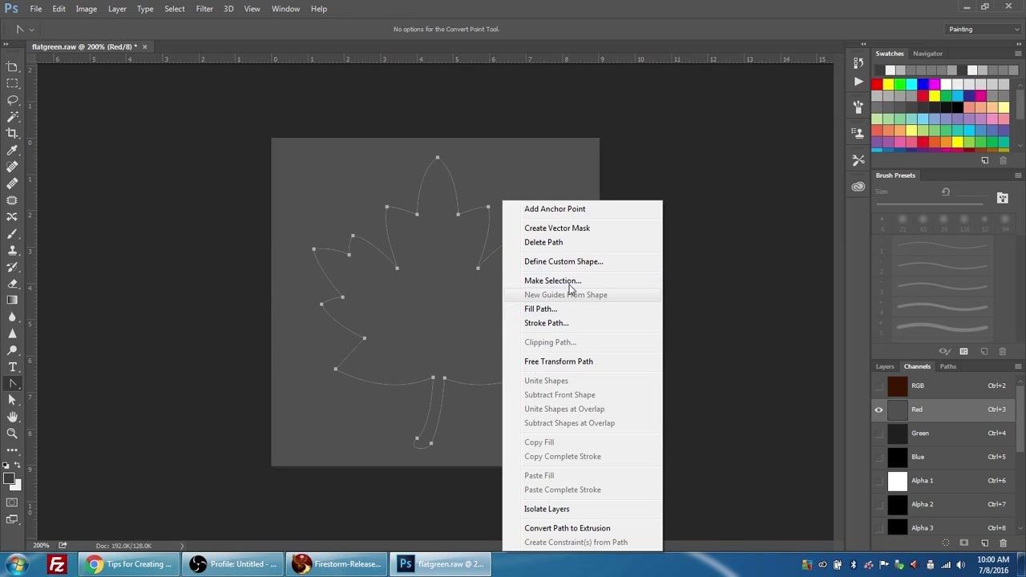
left_click(570, 280)
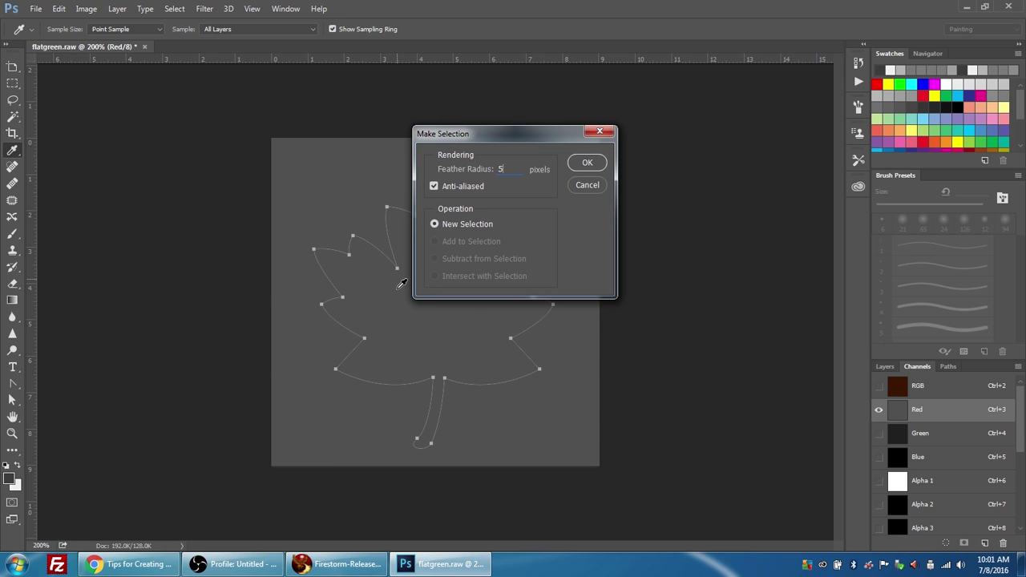
left_click(587, 166)
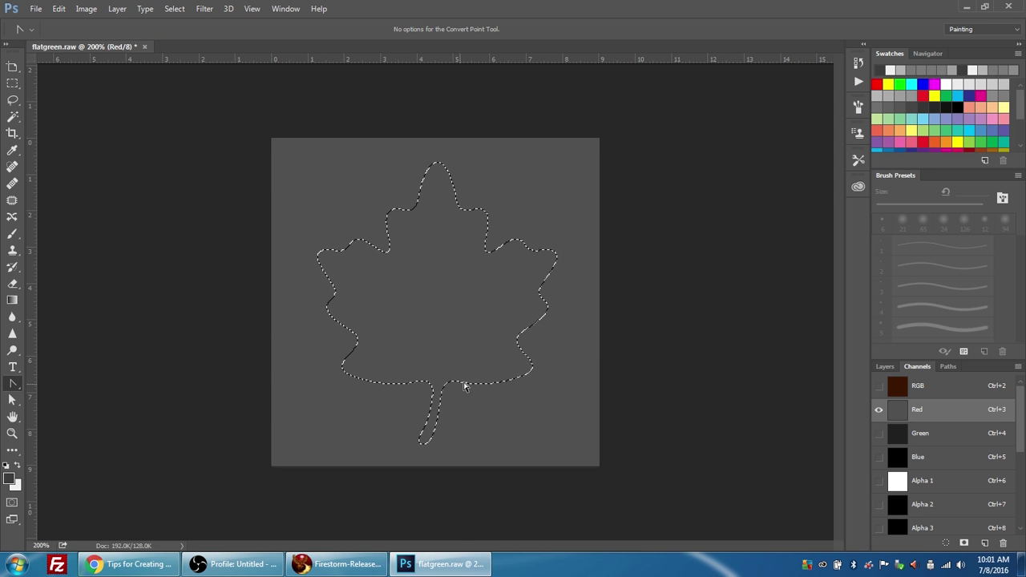
- Set the foreground colour to medium grey R 140, G 140, B 140 (8c8c8c)
left_click(9, 478)
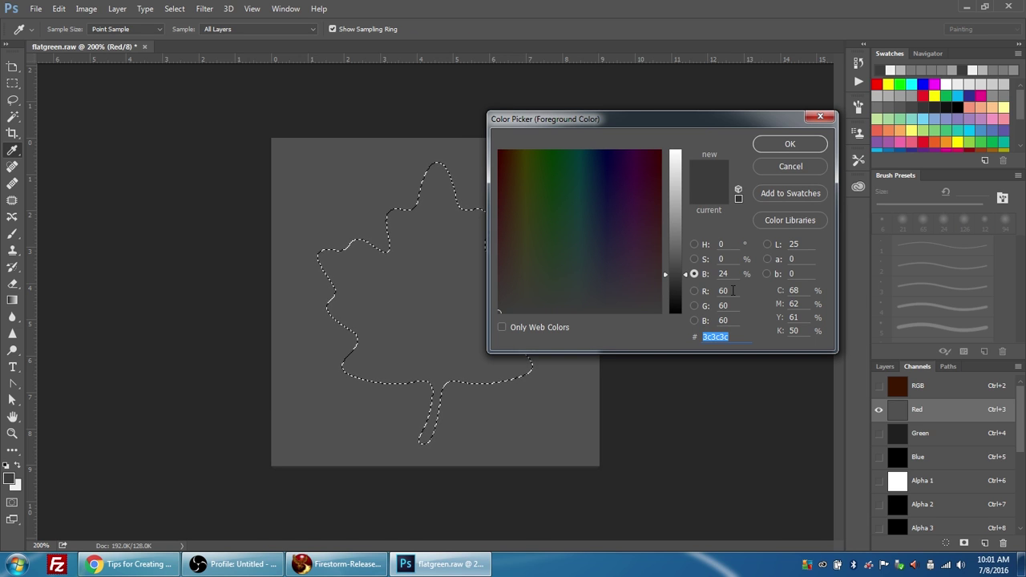
left_click(731, 291)
type("140")
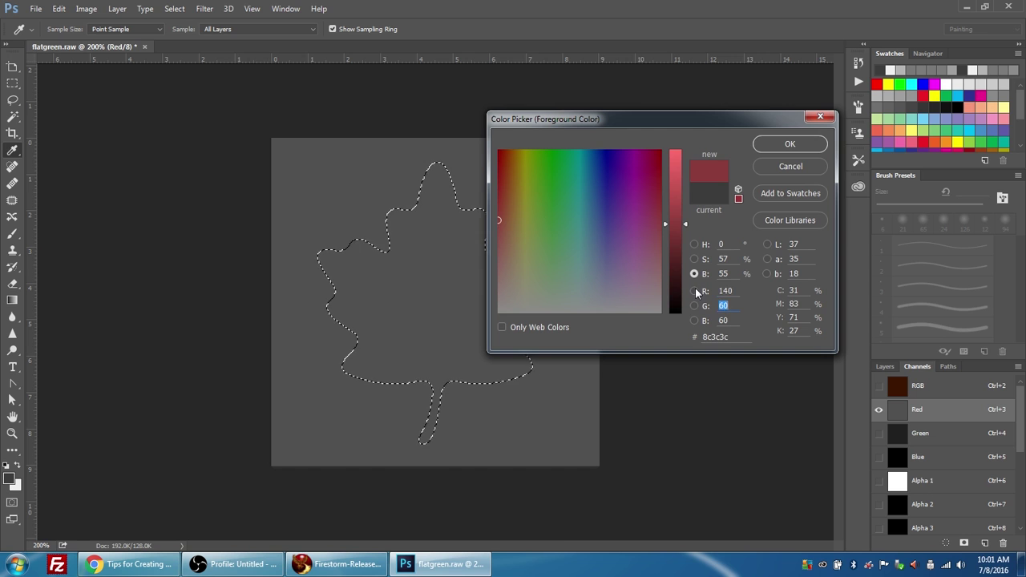
key("Tab")
type("140")
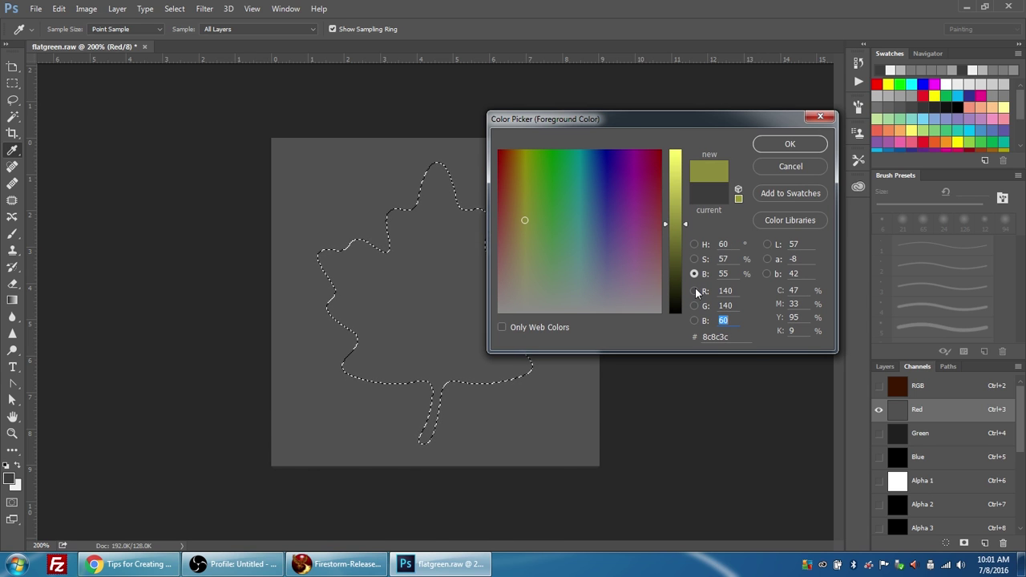
type("140")
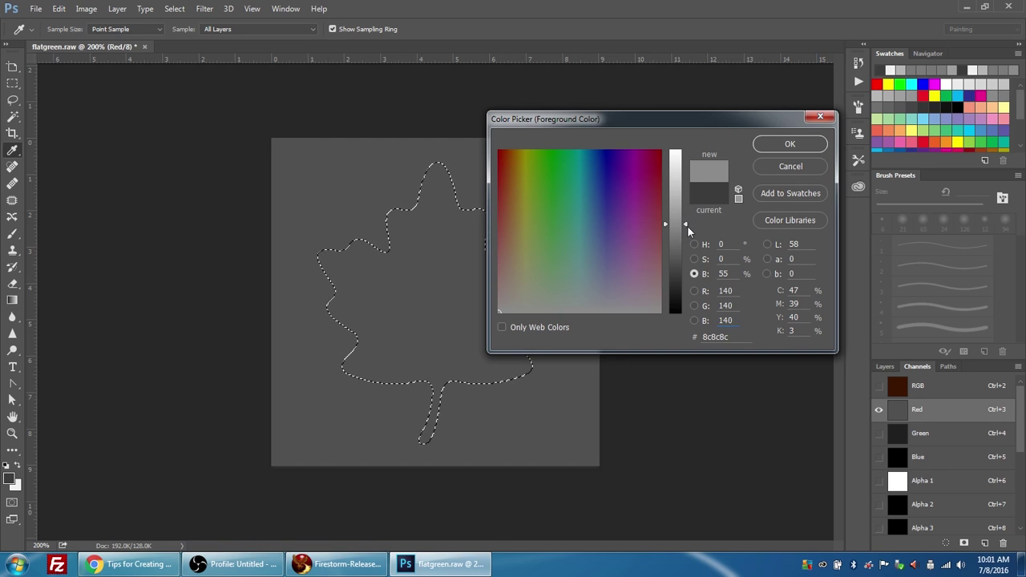
mouse_move(687, 226)
left_mouse_down()
mouse_move(688, 203)
mouse_move(687, 223)
left_mouse_up()
left_click(791, 143)
- Fill the feathered maple-leaf selection with the 8c8c8c grey, then view all channels
left_click(12, 382)
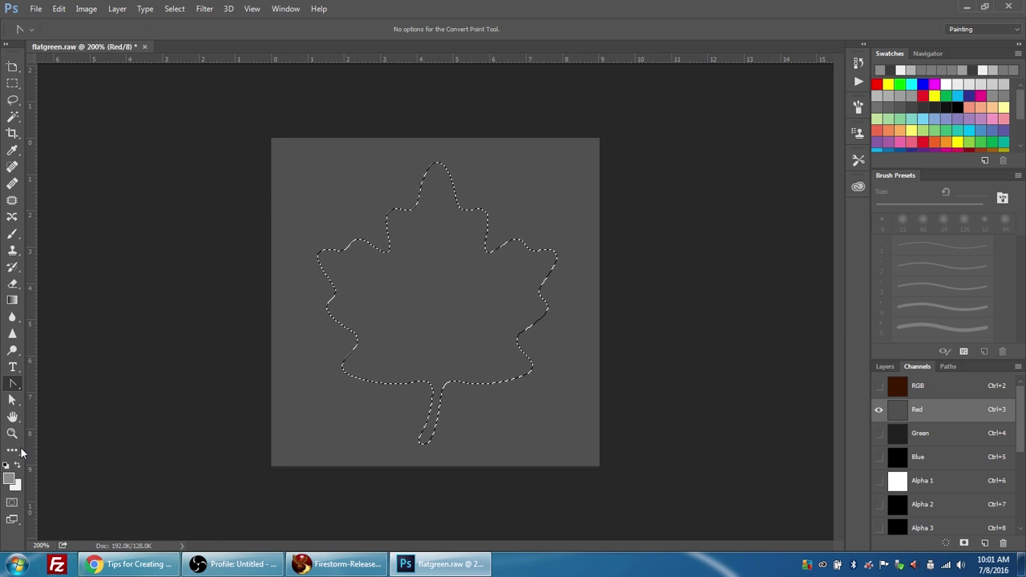
left_click(13, 451)
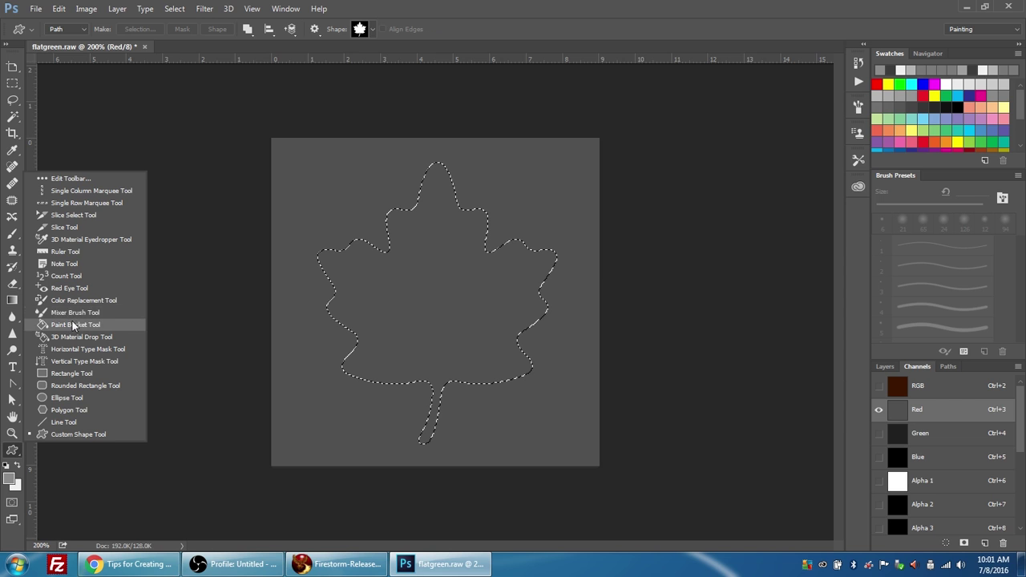
left_click(71, 325)
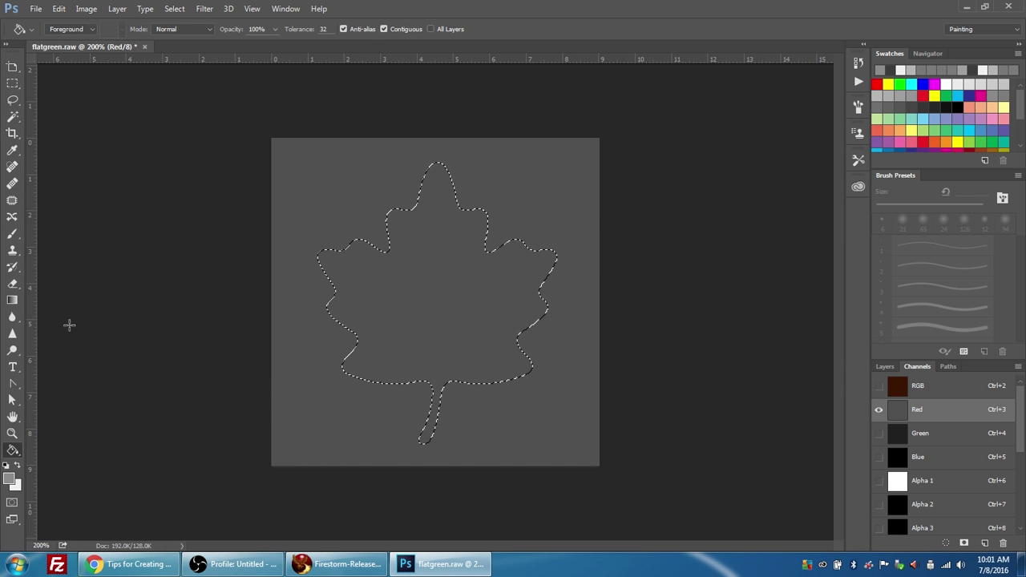
left_click(438, 269)
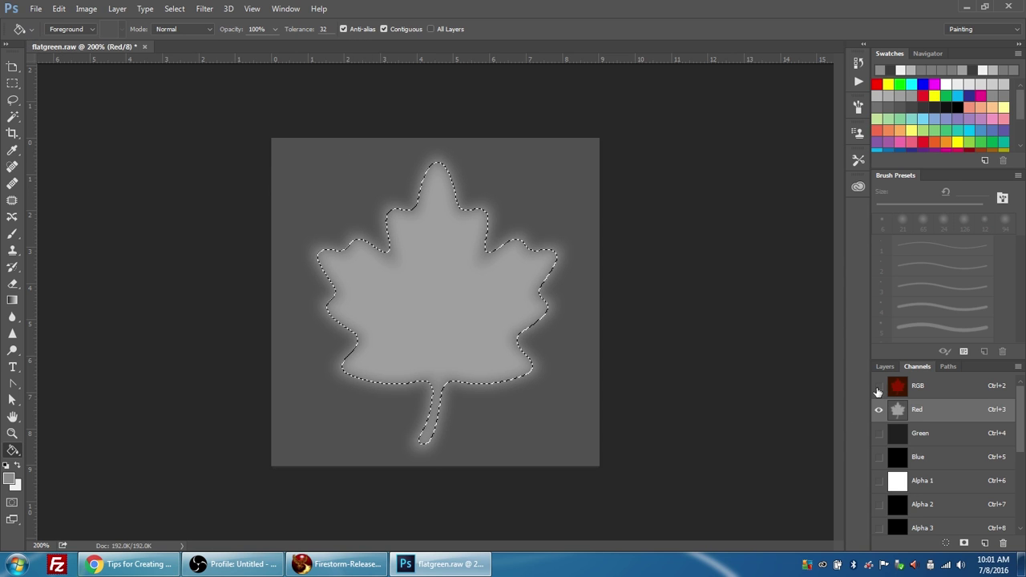
left_click(942, 388)
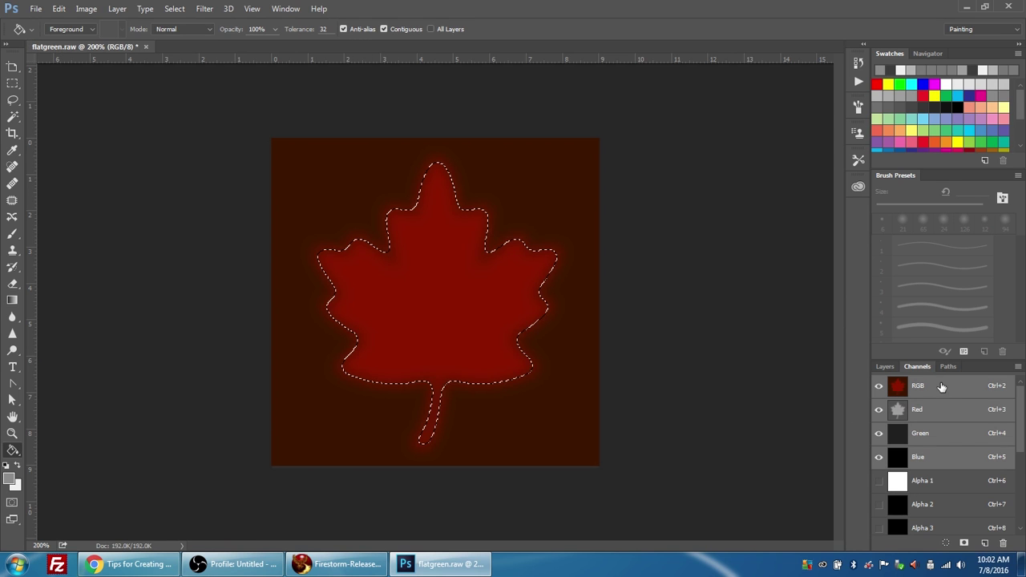
- Save the heightmap to the Desktop as Photoshop Raw file flatgreen_mapleleaf, interleaved order
left_click(36, 9)
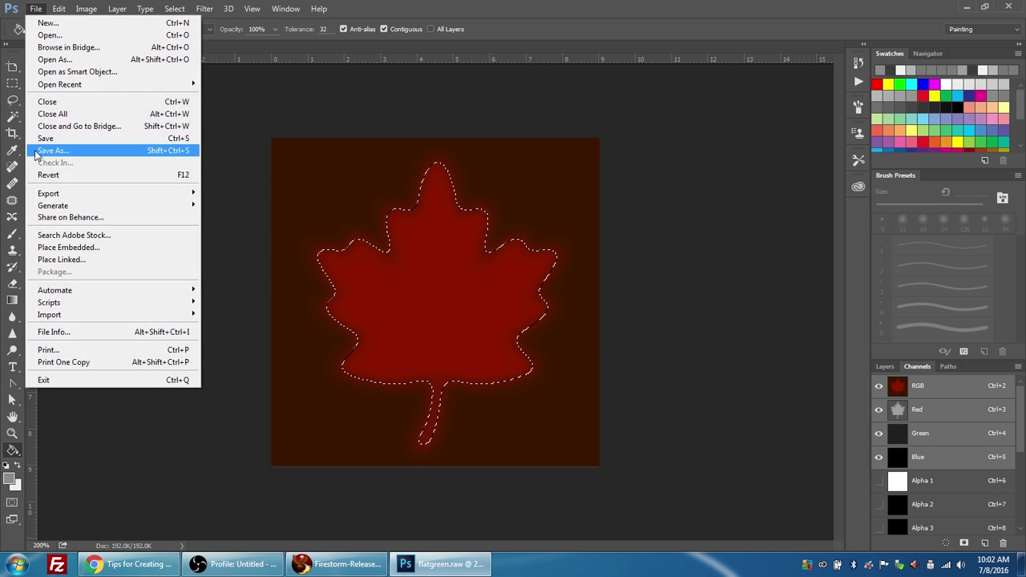
left_click(52, 152)
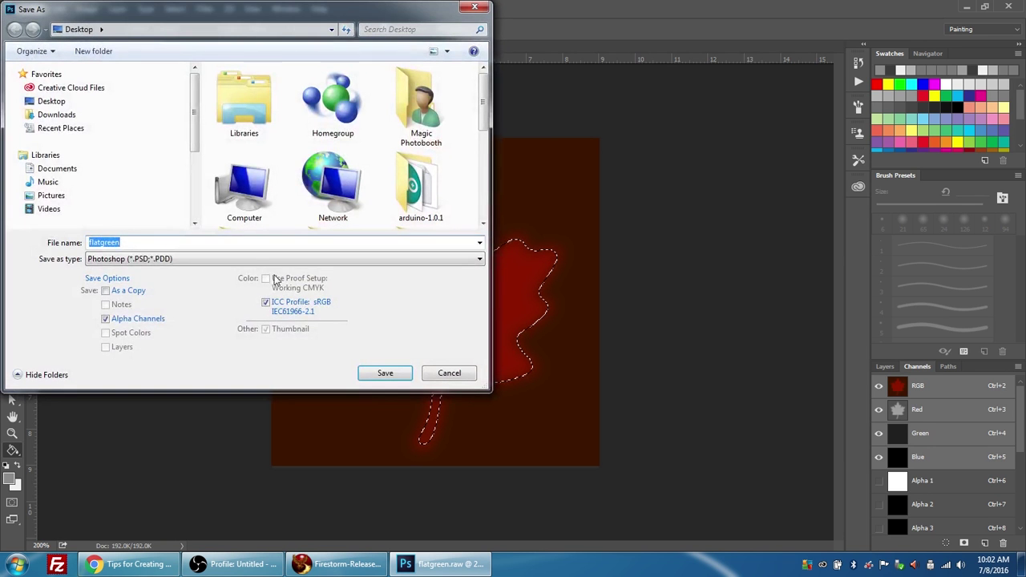
left_click(270, 259)
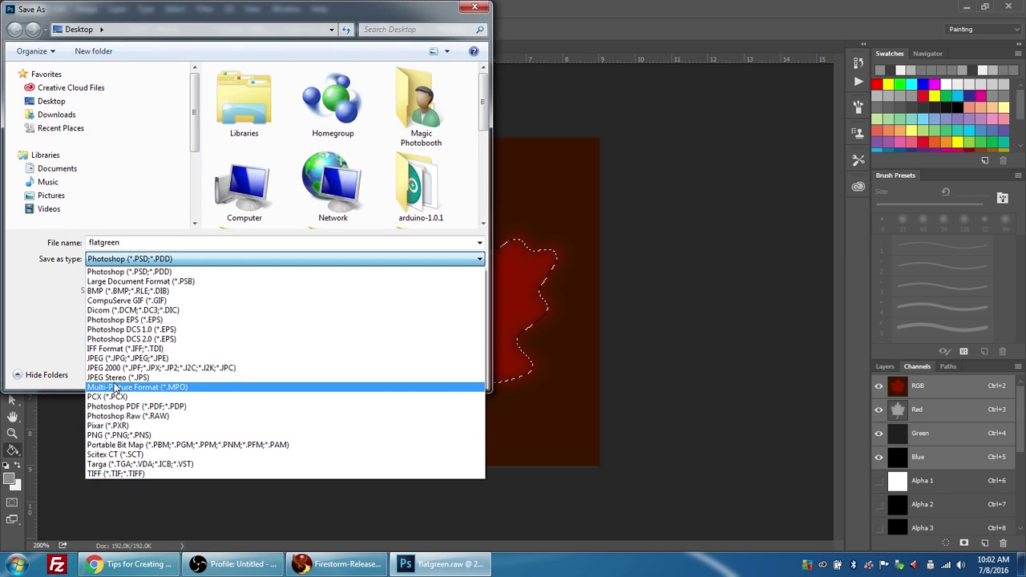
left_click(116, 416)
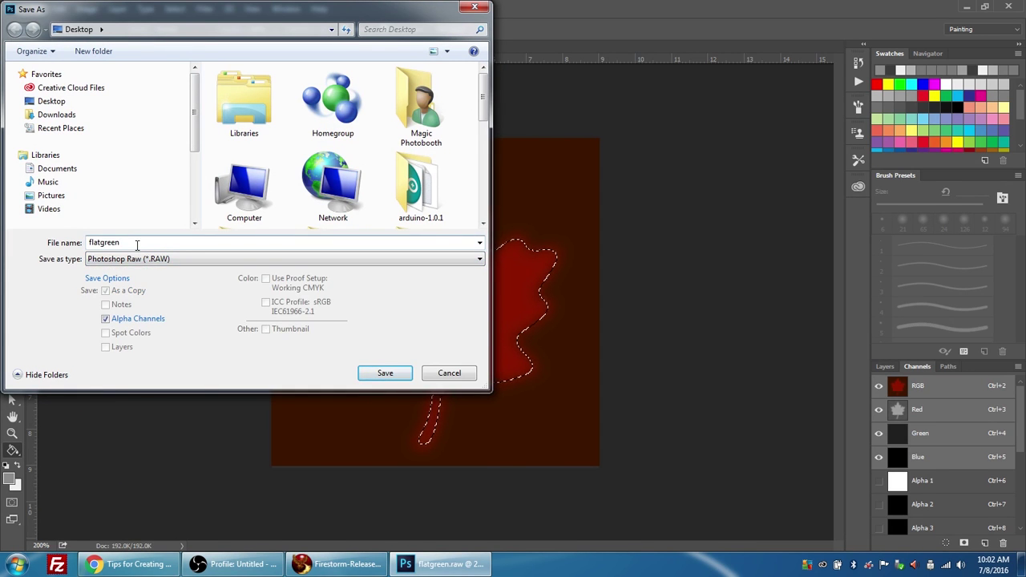
type("_MAP")
key("BackSpace")
key("BackSpace")
key("BackSpace")
type("m")
left_click(386, 373)
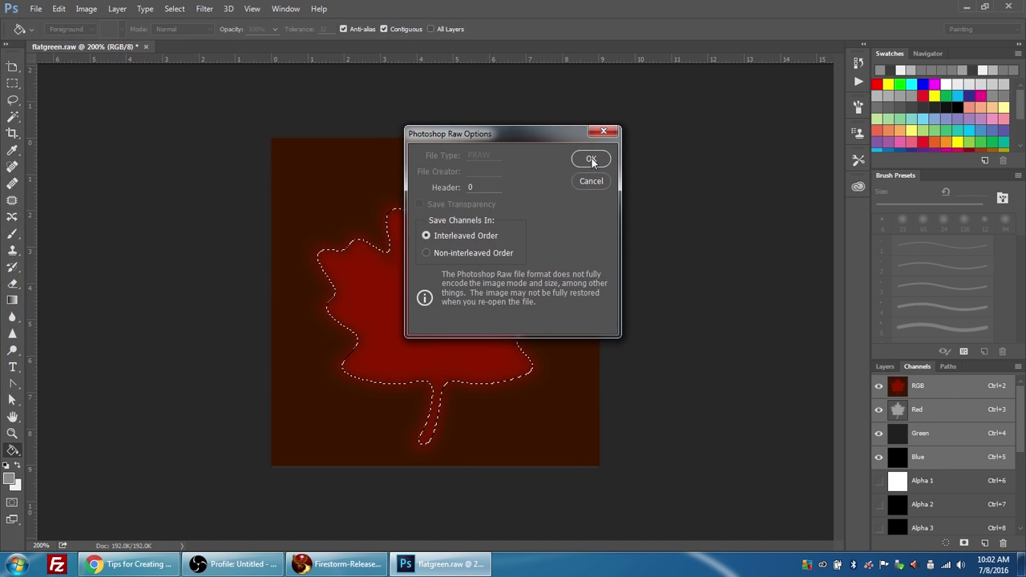
left_click(591, 160)
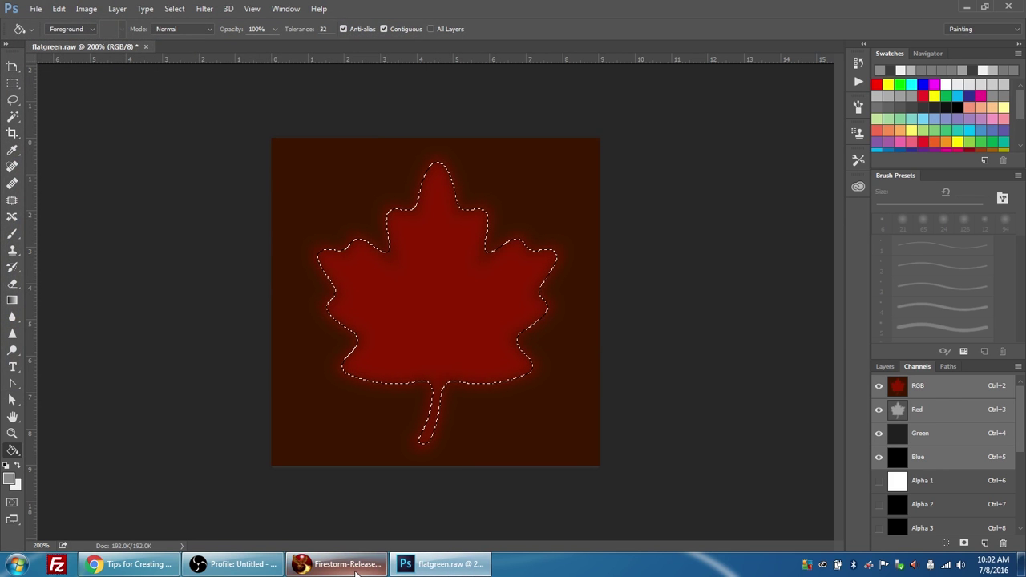
- Upload flatgreen_mapleleaf as the Terminus region's RAW terrain in Firestorm, then close Region Details
left_click(352, 564)
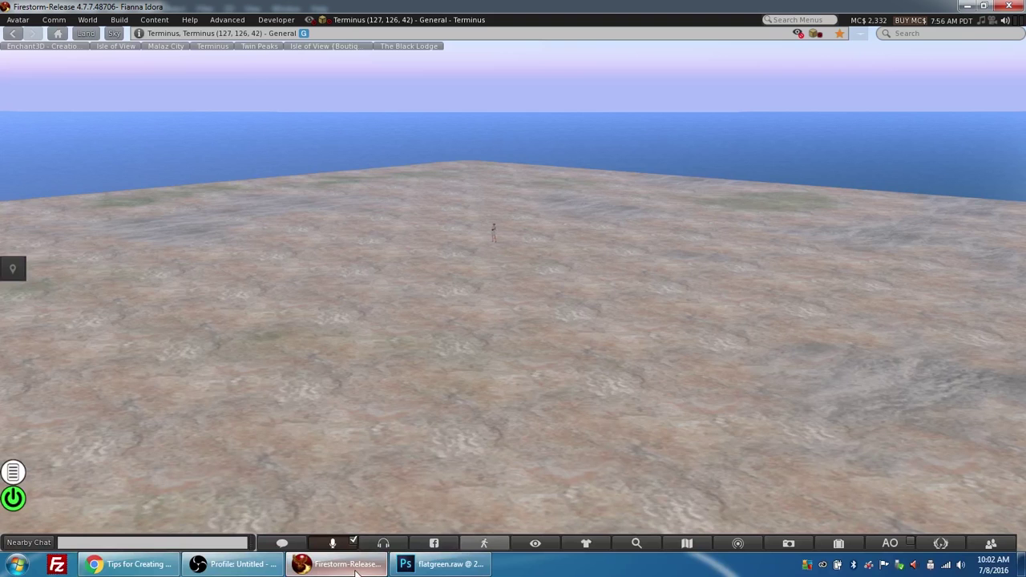
left_click(89, 21)
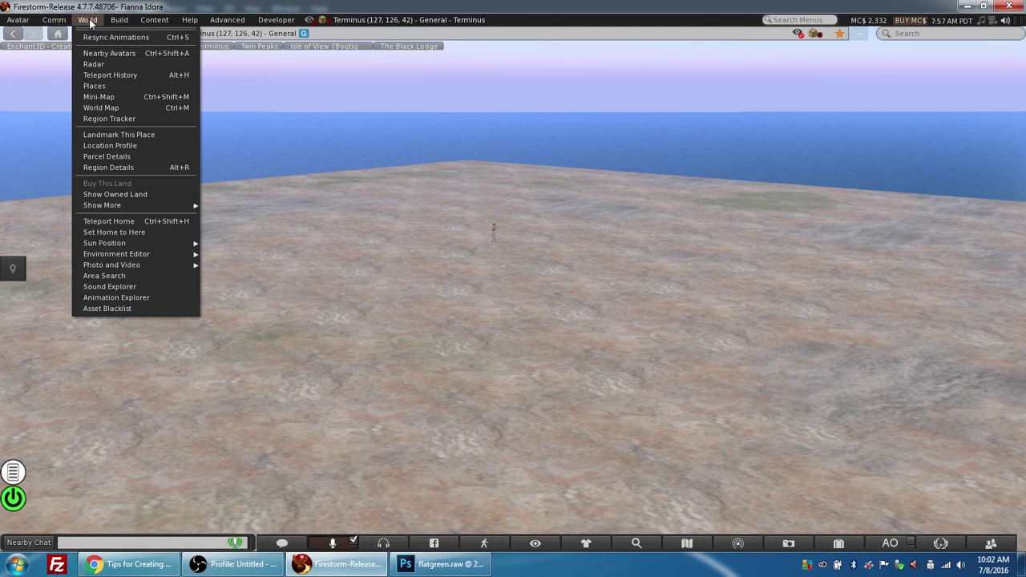
left_click(97, 169)
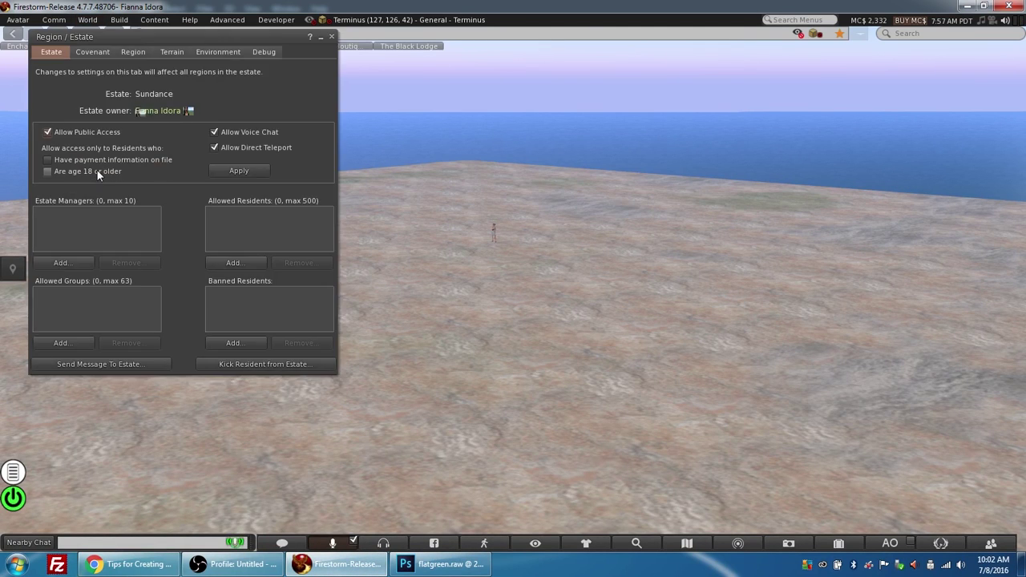
left_click(171, 52)
left_click(199, 315)
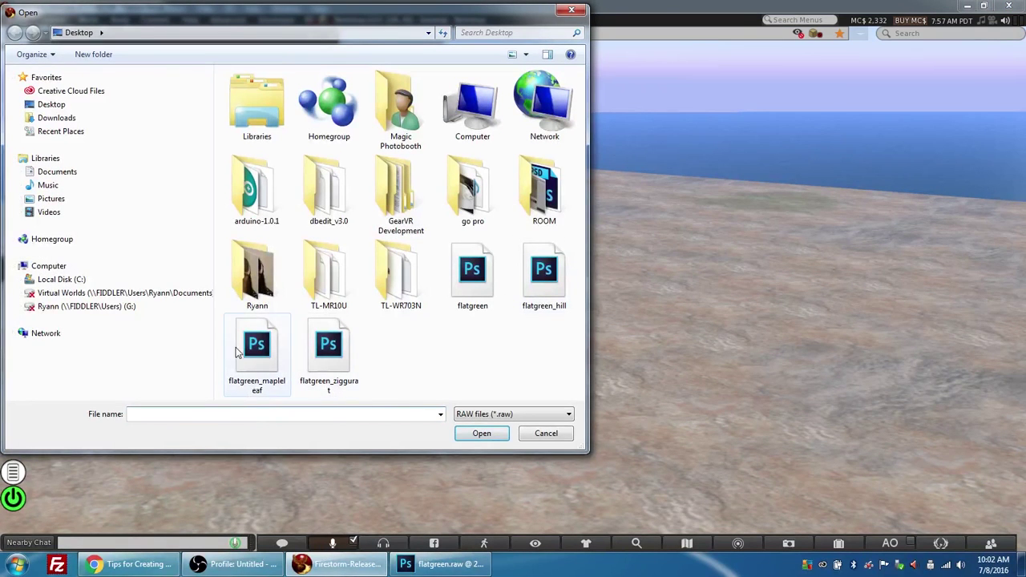
left_click(256, 345)
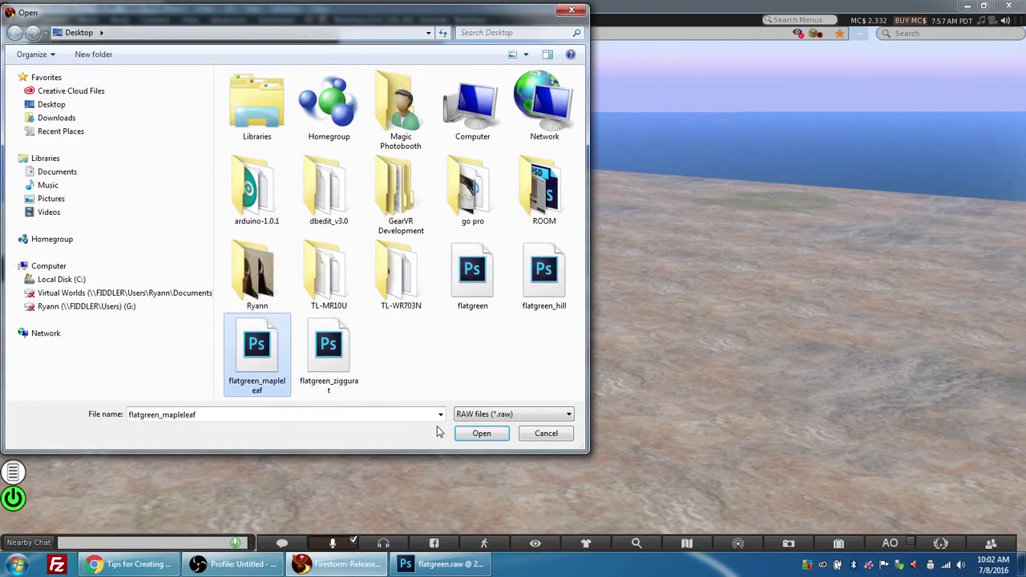
left_click(482, 434)
left_click(517, 268)
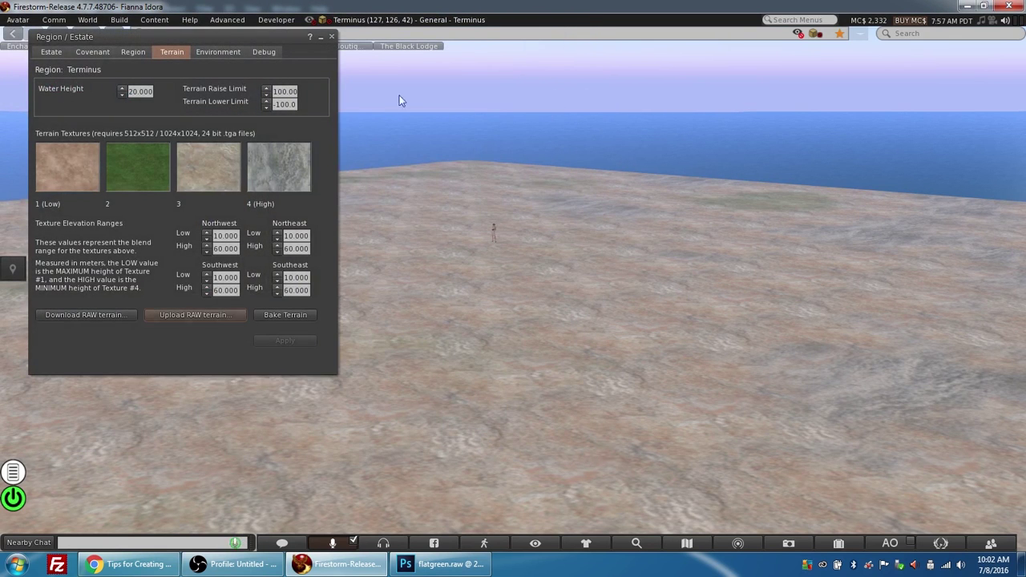
left_click(333, 38)
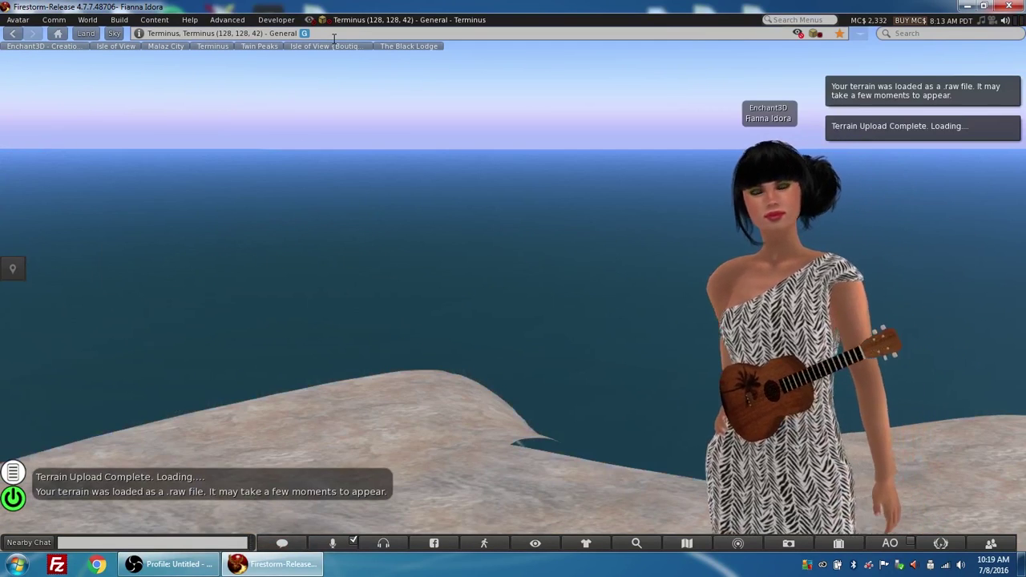
- Zoom out and orbit over the region to view the whole maple-leaf island and surrounding ocean
scroll(907, 308, "down", 3)
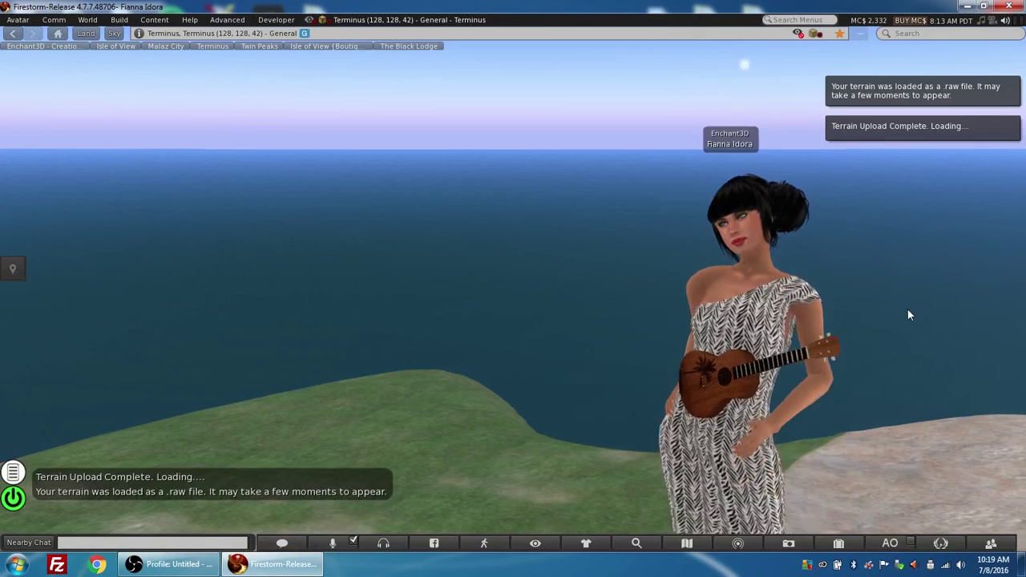
scroll(907, 315, "down", 5)
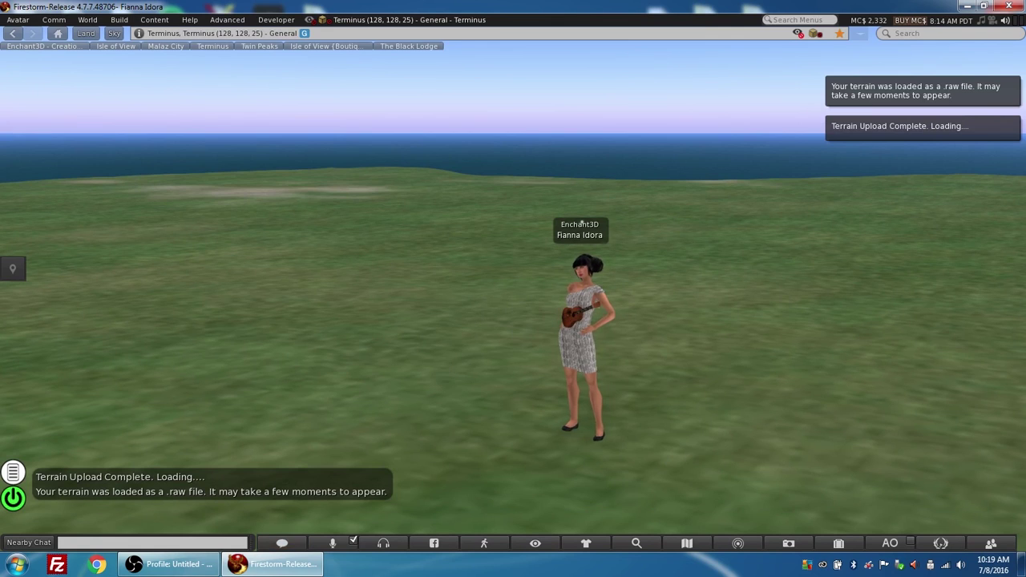
left_click_drag(567, 318, 609, 308)
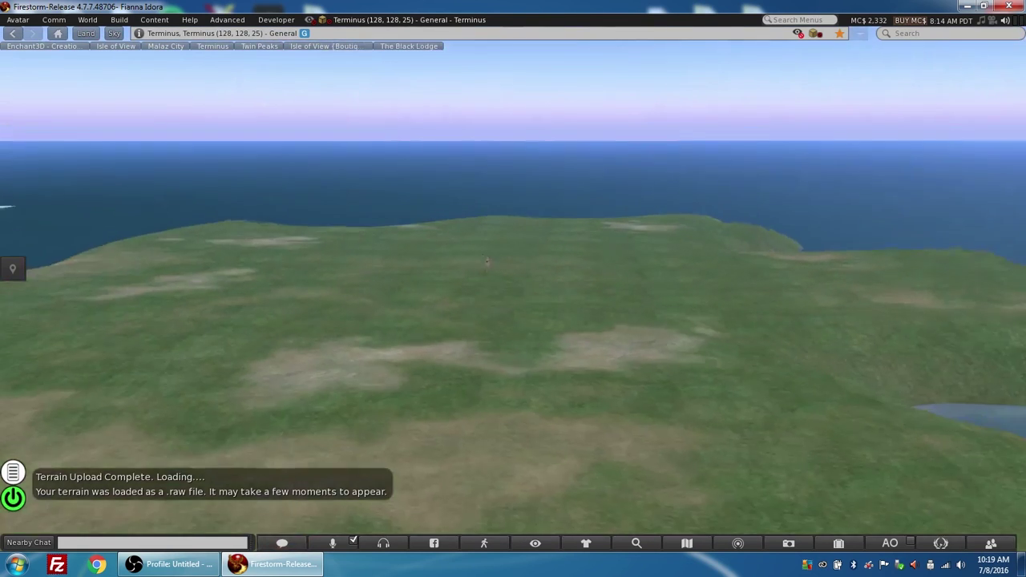
left_click_drag(119, 403, 560, 318)
scroll(512, 289, "down", 5)
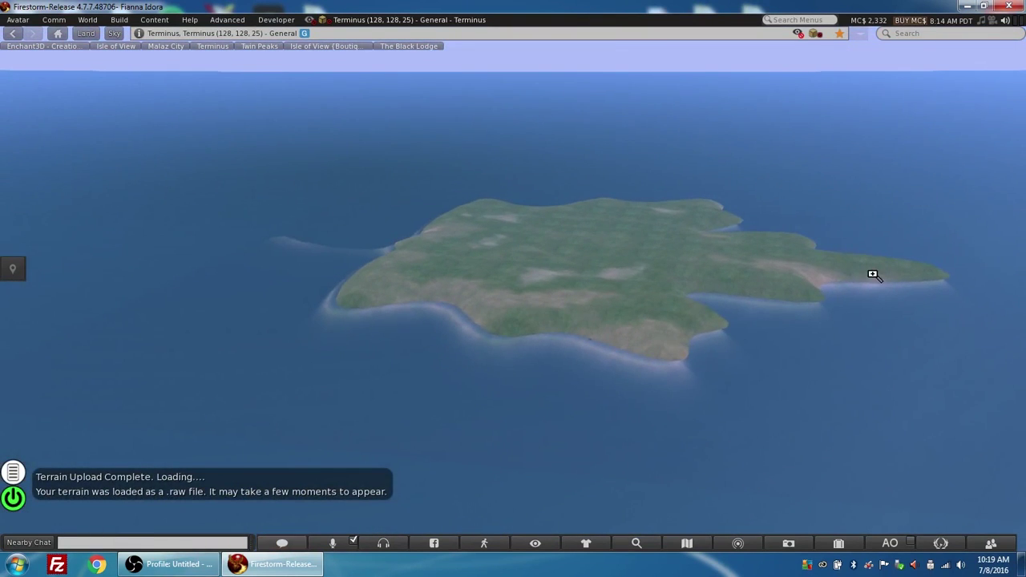
left_click_drag(872, 275, 500, 284)
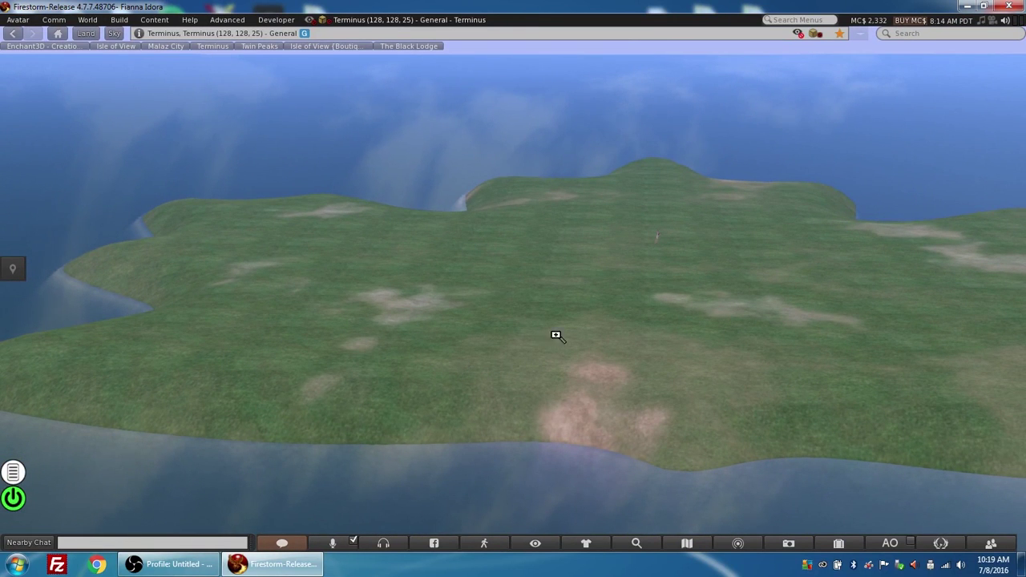
left_click_drag(556, 335, 514, 286)
scroll(514, 286, "down", 5)
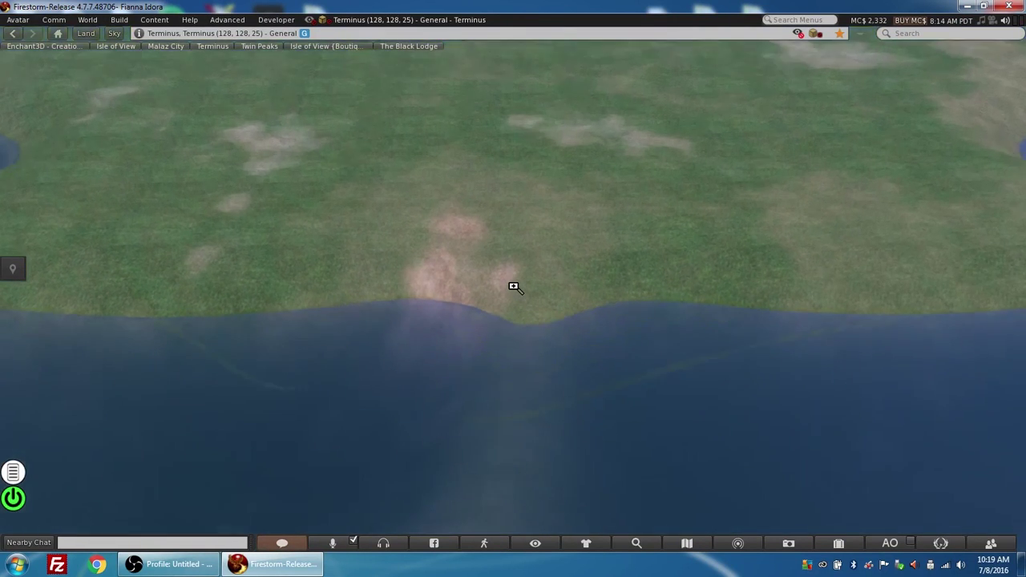
scroll(514, 286, "down", 4)
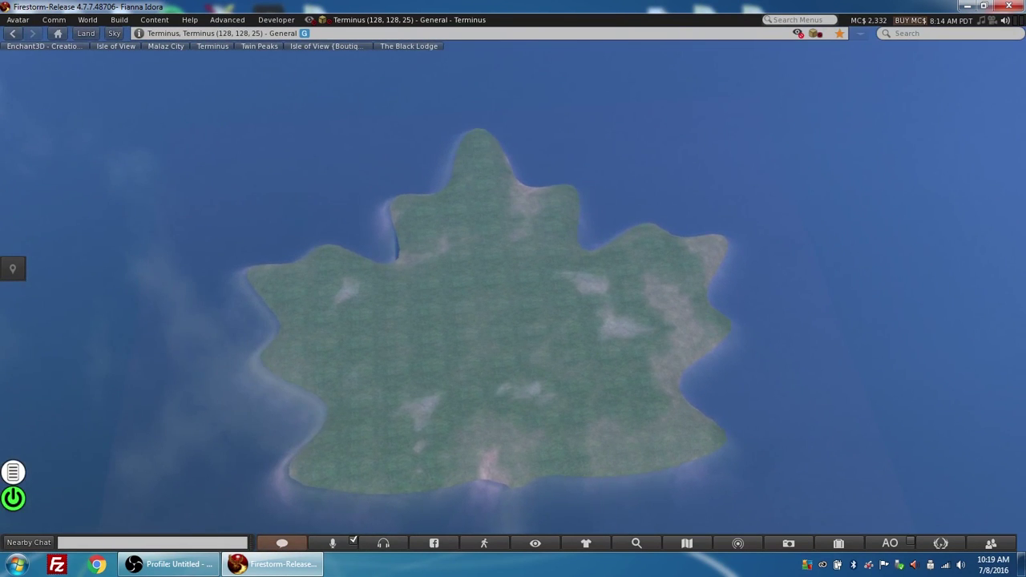
scroll(513, 286, "up", 4)
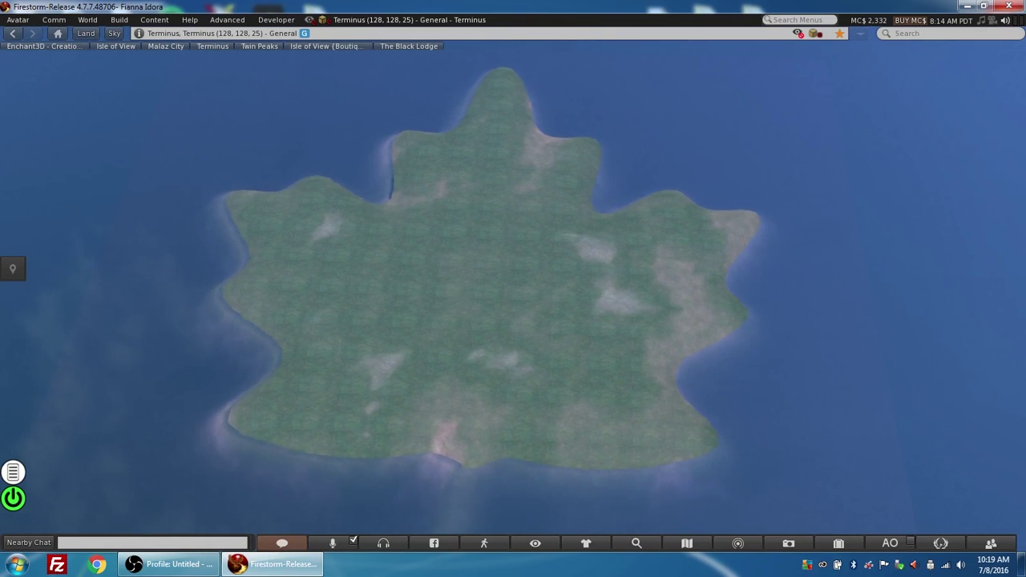
- Focus the camera on the island's lower-left shore and grass, then reset it behind the avatar
left_click(151, 442, "alt")
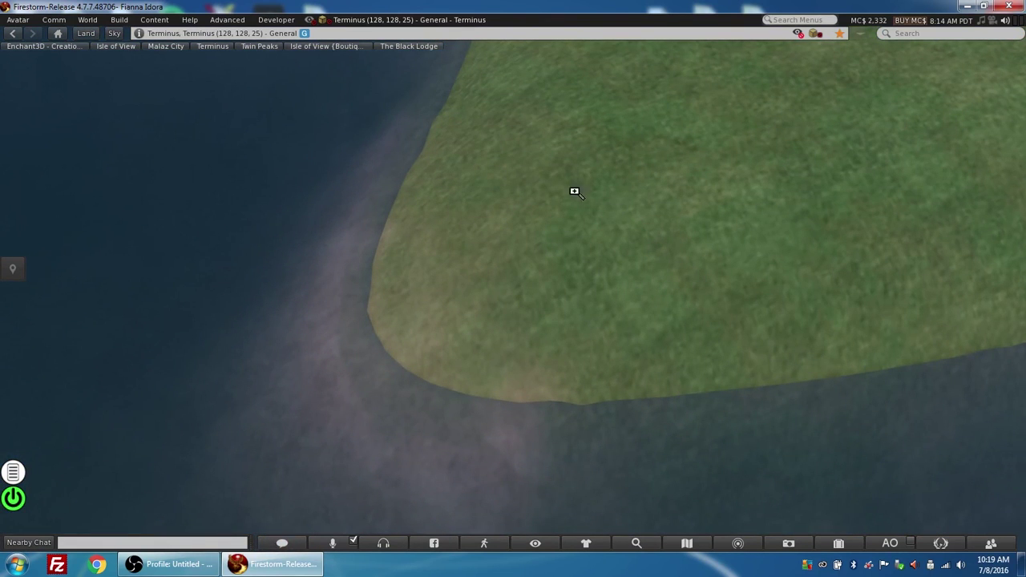
left_click(538, 286, "alt")
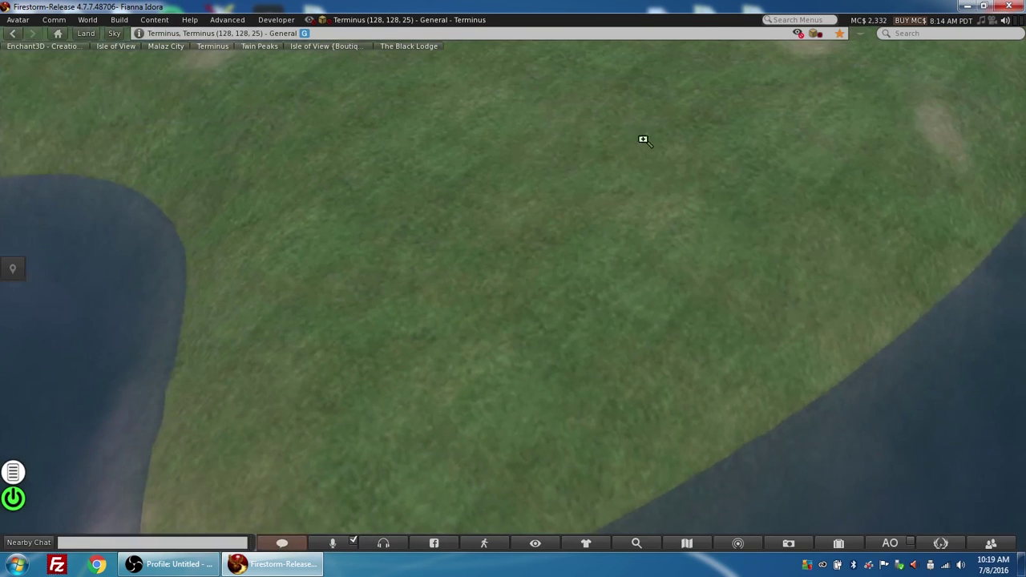
left_click(481, 313, "alt")
left_click(473, 171, "alt")
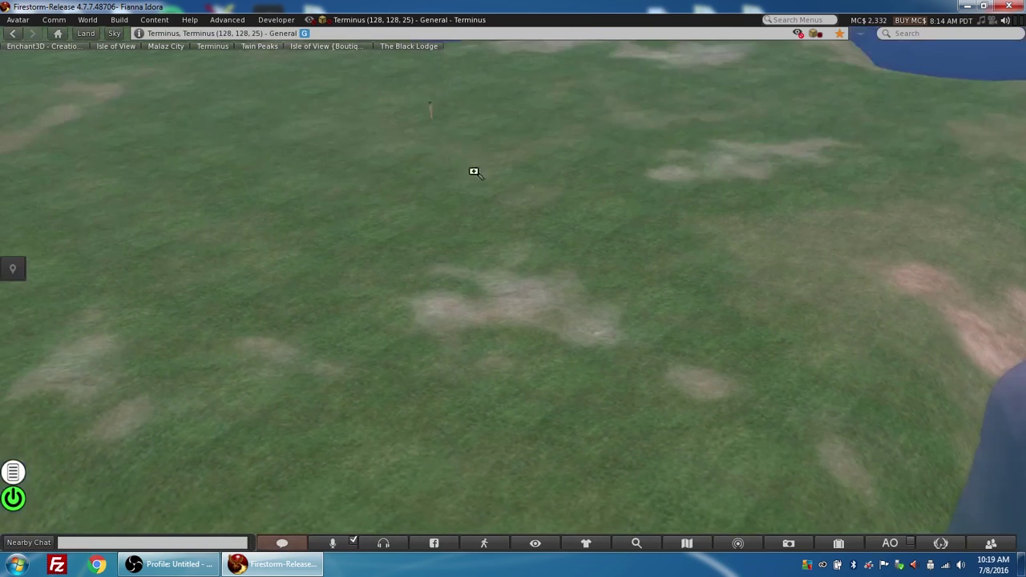
key("Escape")
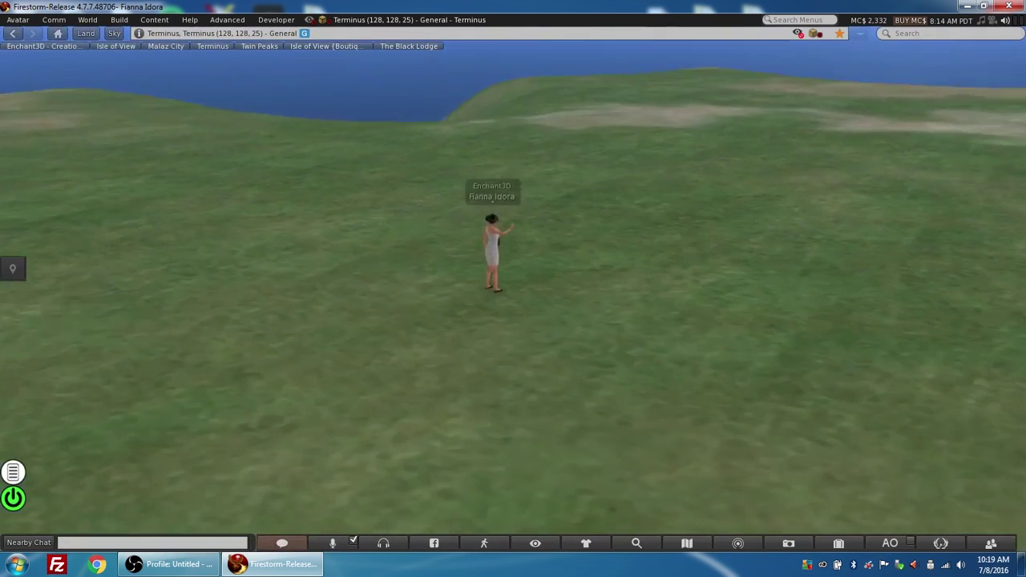
- Turn on voice chat with Speak, then zoom out slightly from the avatar on the grass
left_click_drag(497, 237, 517, 224)
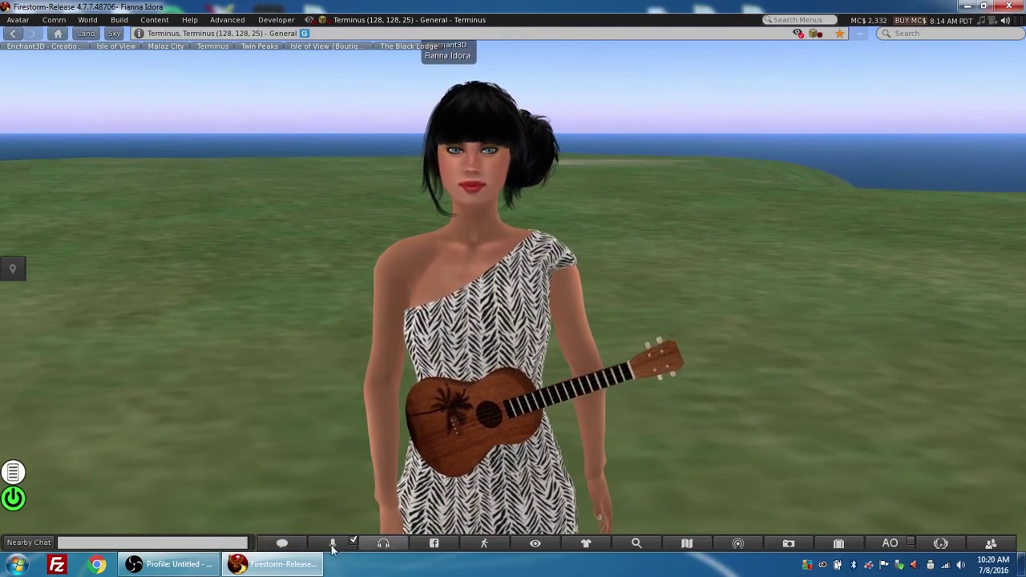
left_click(331, 545)
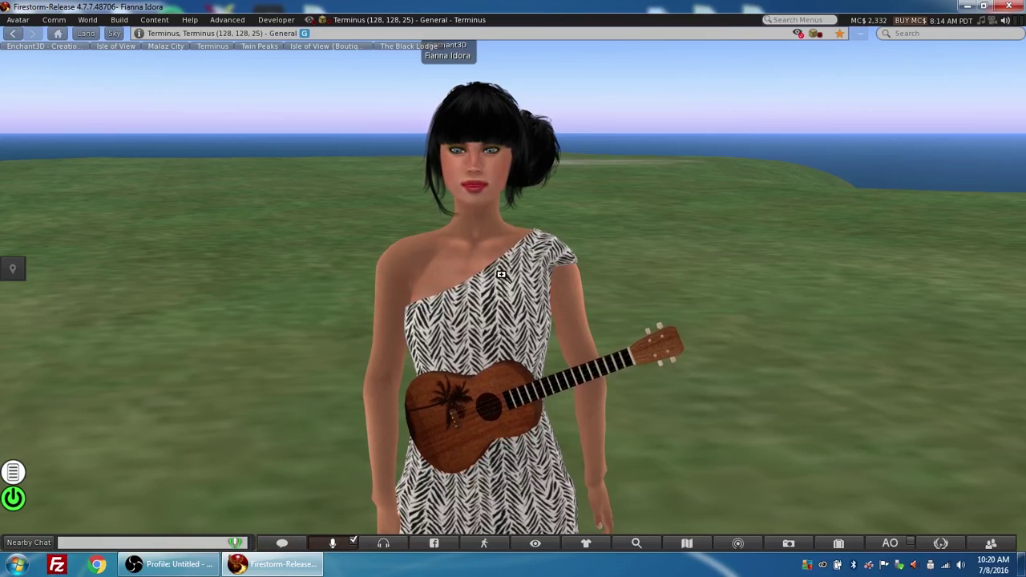
scroll(501, 284, "down", 2)
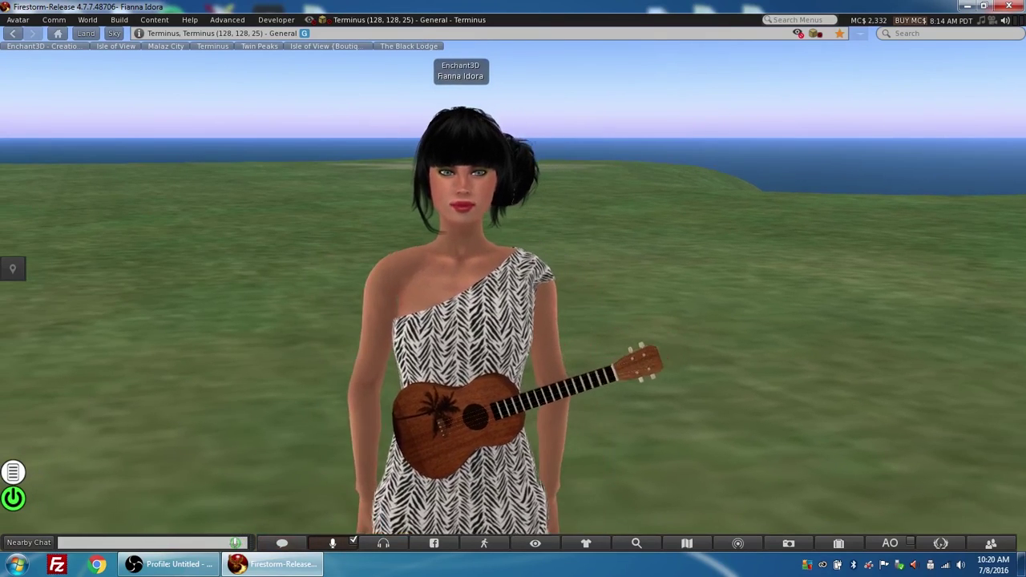
scroll(501, 283, "down", 2)
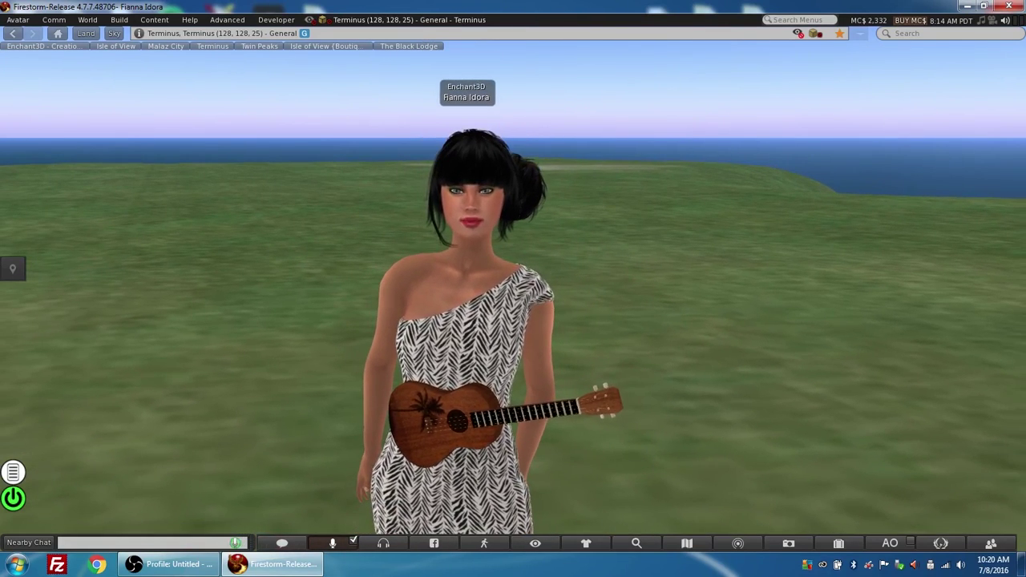